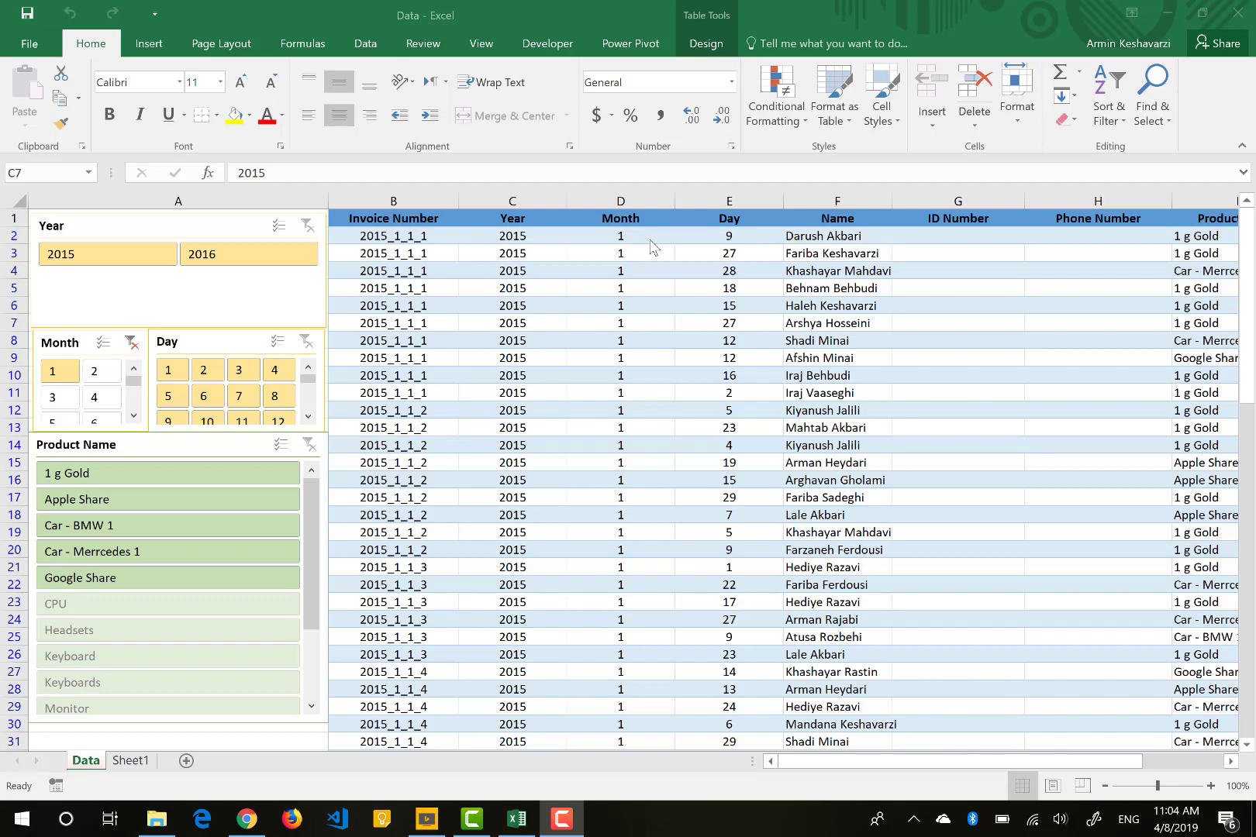
- Turn on the filter buttons in the header row of the SalesData table
{"action": "left_click", "coordinate": [431, 225]}
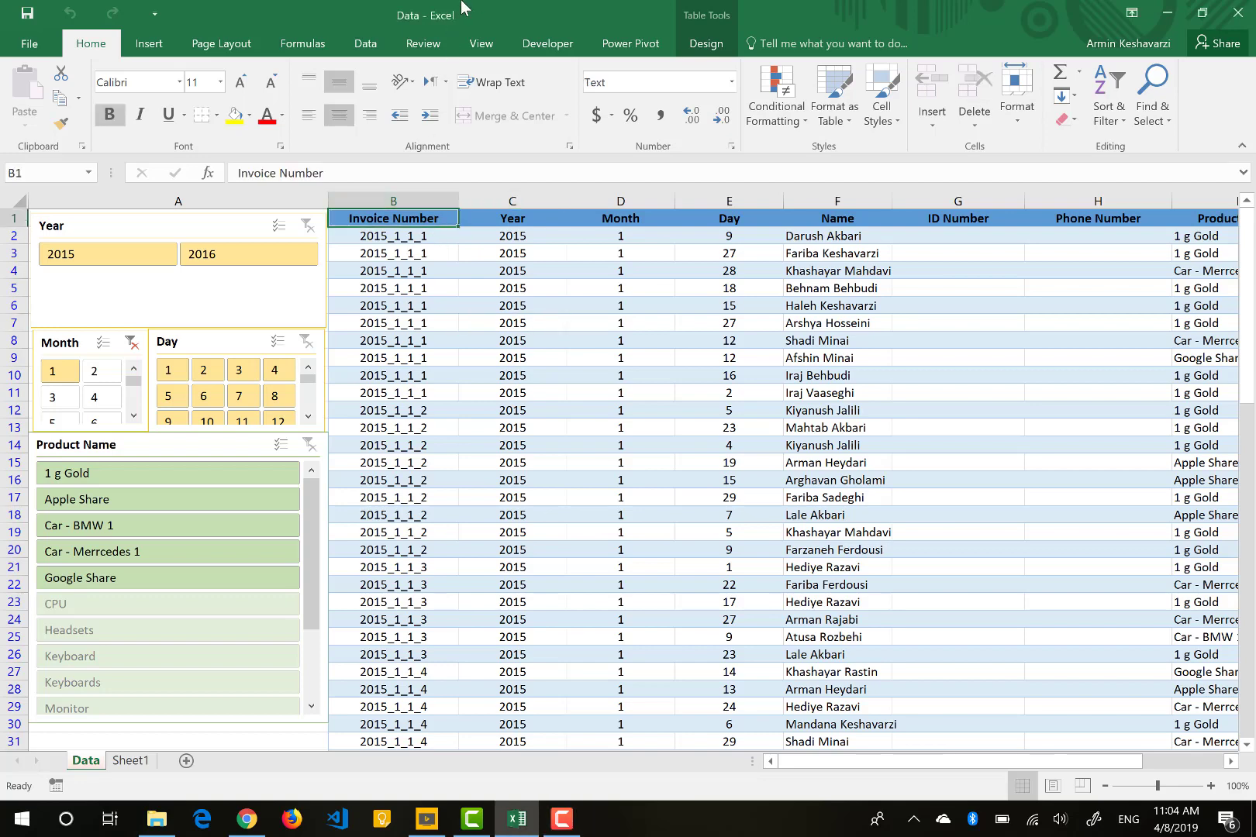
{"action": "left_click", "coordinate": [682, 49]}
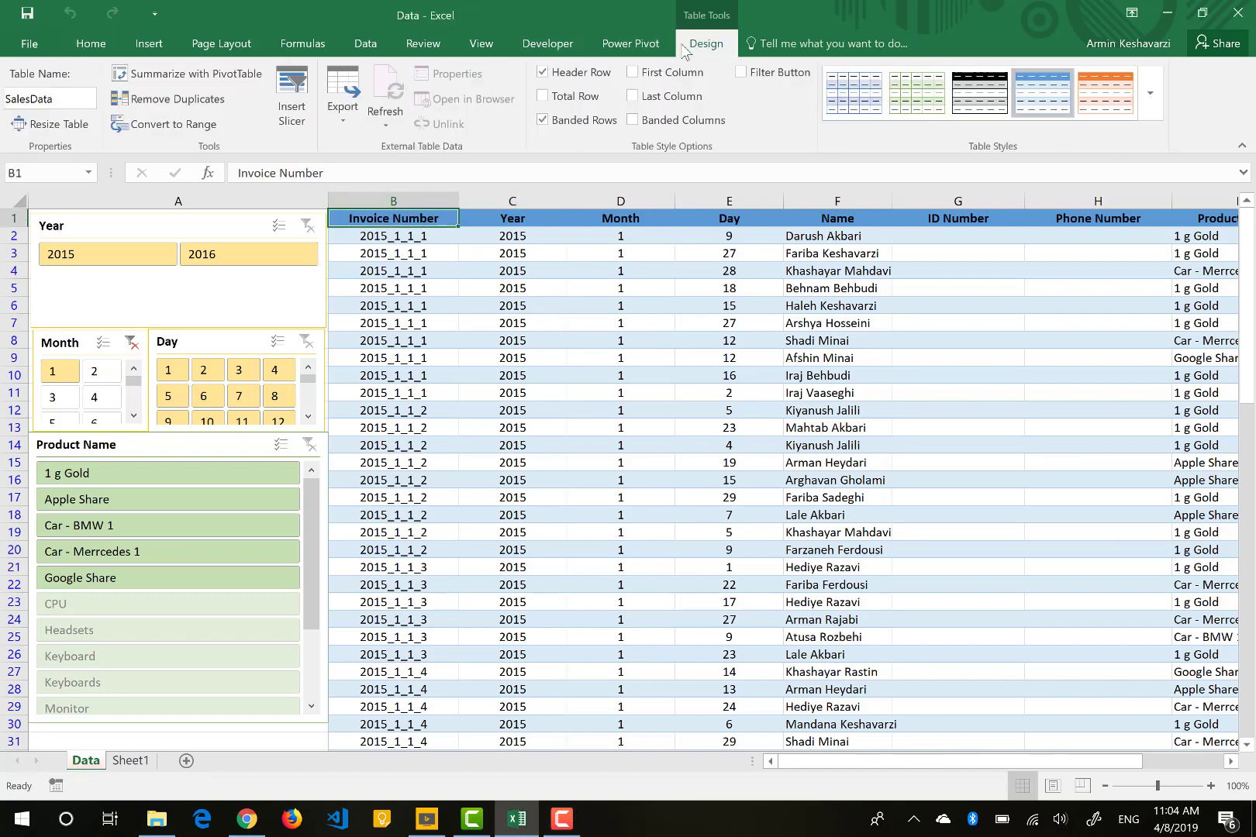
{"action": "left_click", "coordinate": [742, 76]}
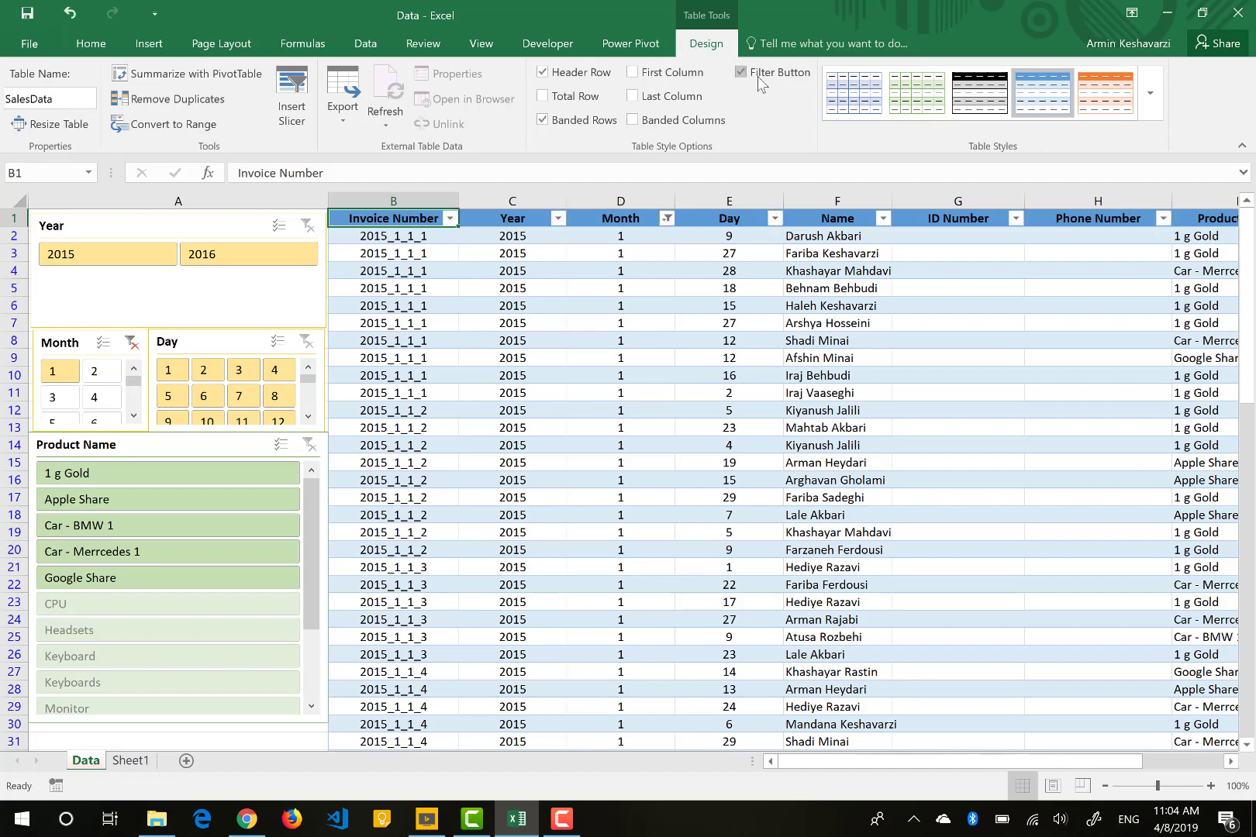
{"action": "left_click", "coordinate": [444, 265]}
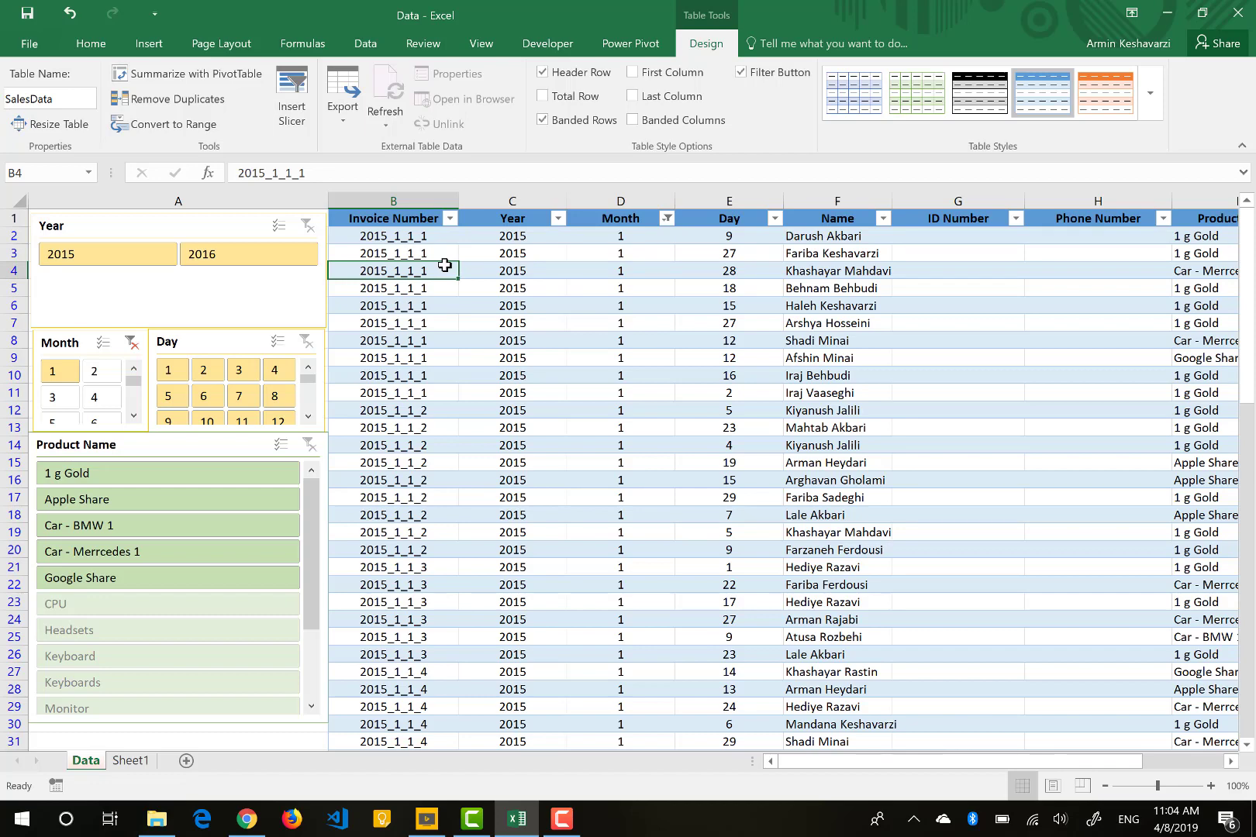
- Compare the header filter buttons of the tables on Sheet1 with those on the Data sheet
{"action": "left_click", "coordinate": [132, 762]}
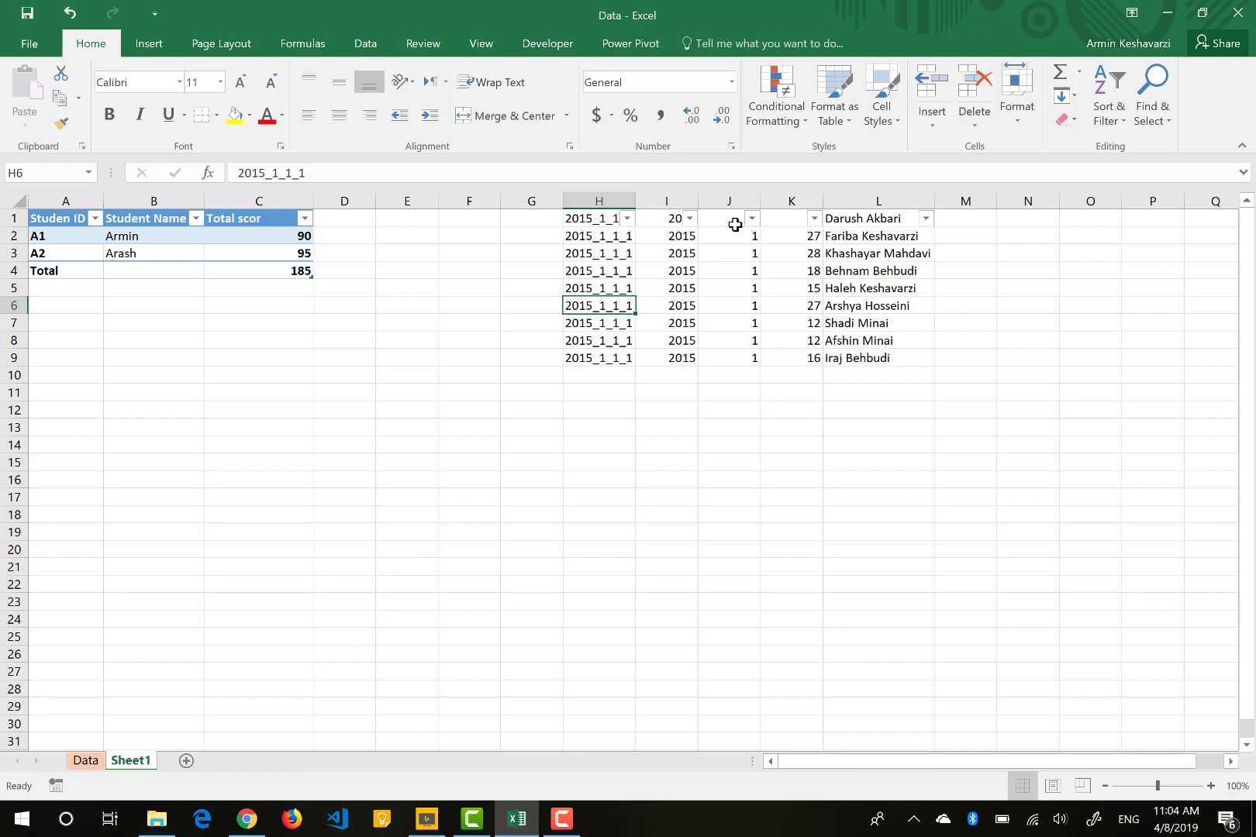
{"action": "left_click", "coordinate": [84, 763]}
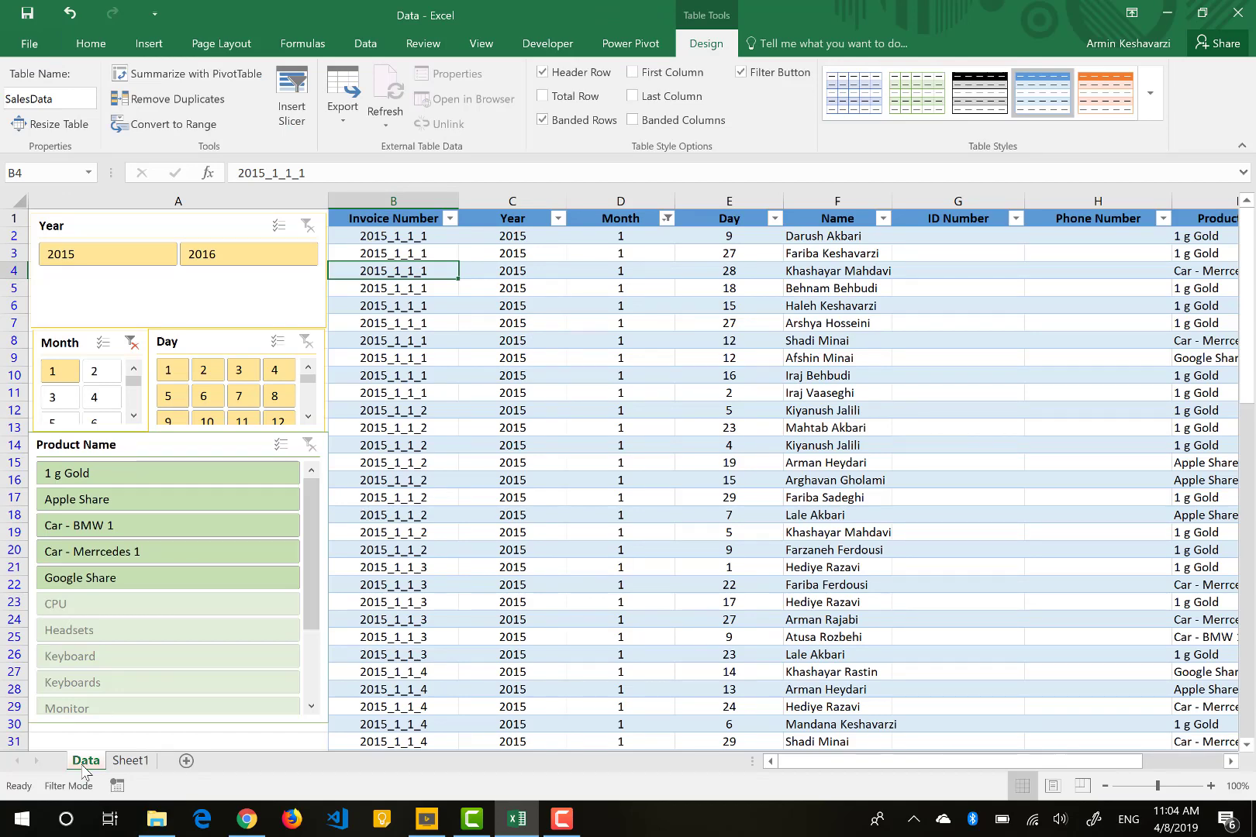
{"action": "left_click", "coordinate": [117, 763]}
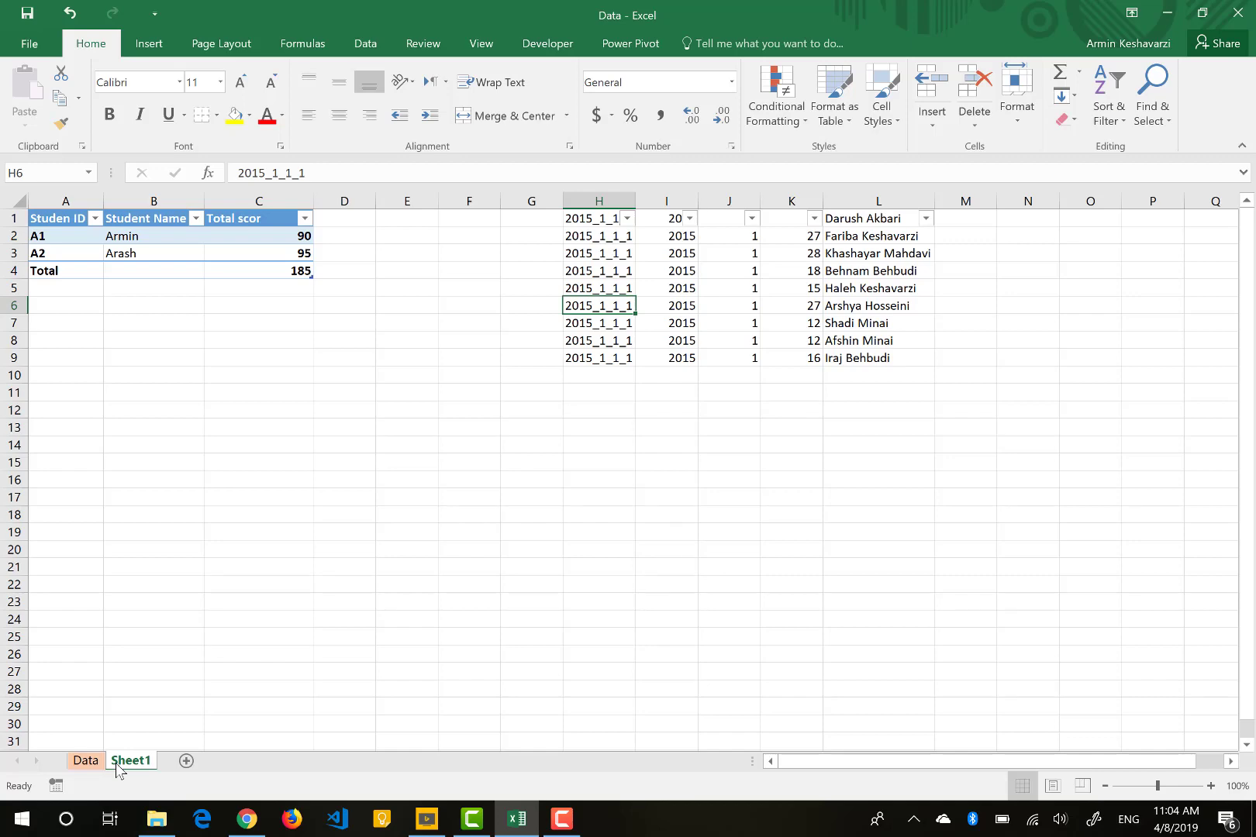
{"action": "left_click", "coordinate": [78, 763]}
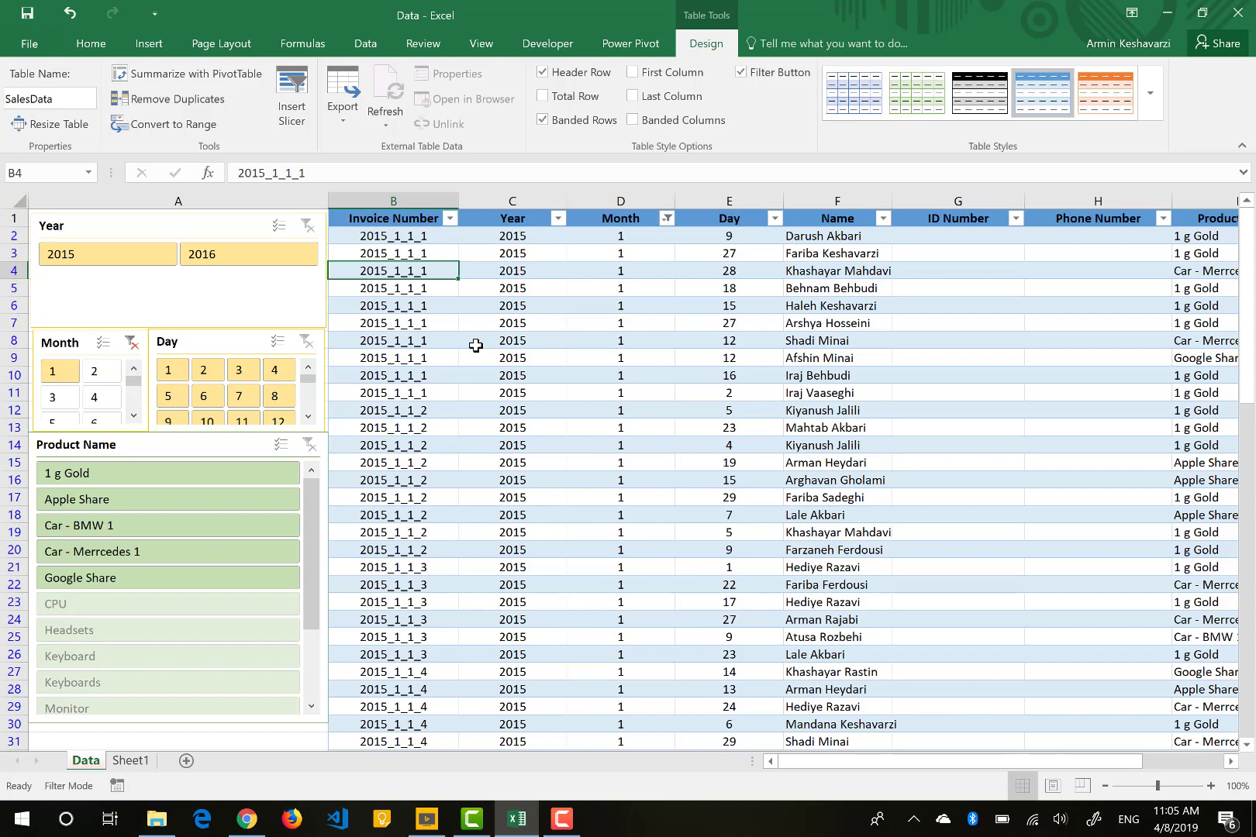
- Examine the sort, color and text filter options offered for the Invoice Number column
{"action": "left_click", "coordinate": [450, 218]}
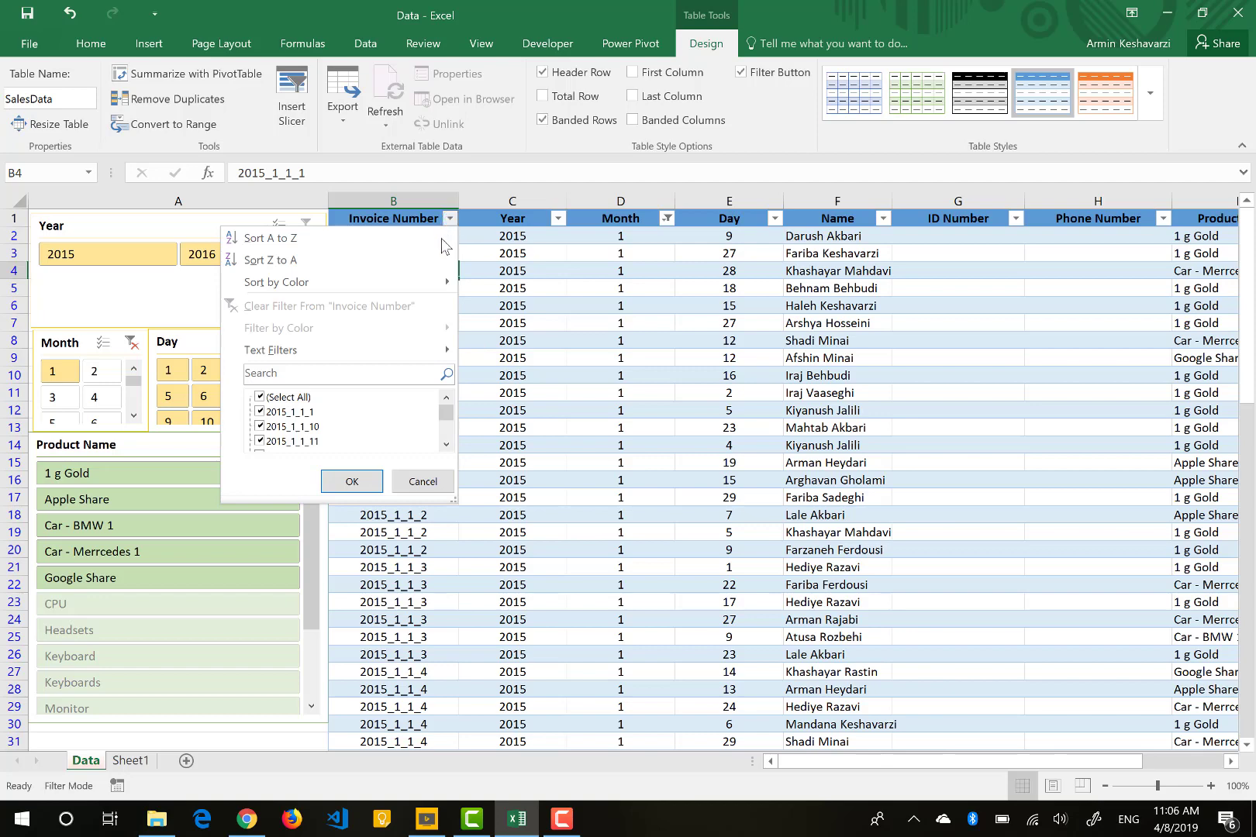
{"action": "mouse_move", "coordinate": [359, 346]}
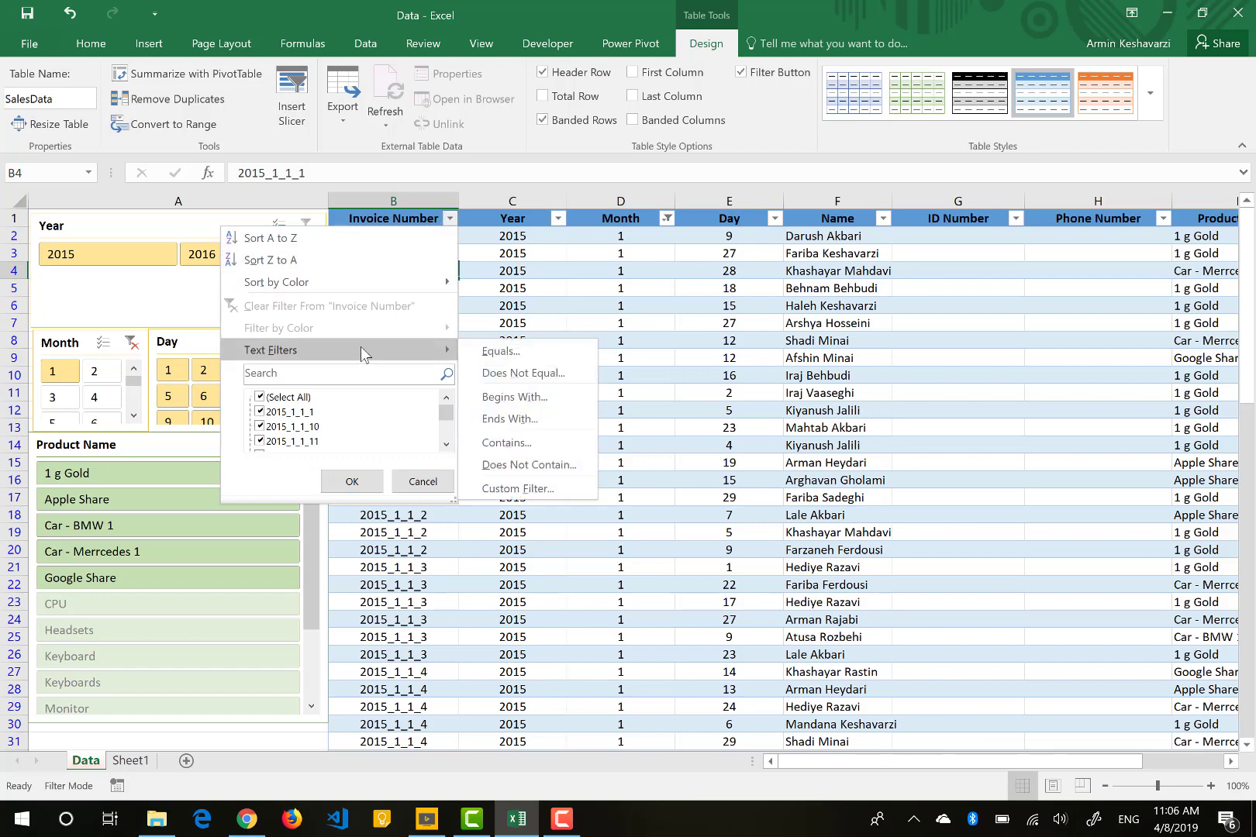
{"action": "left_click", "coordinate": [452, 215]}
{"action": "left_click", "coordinate": [452, 215]}
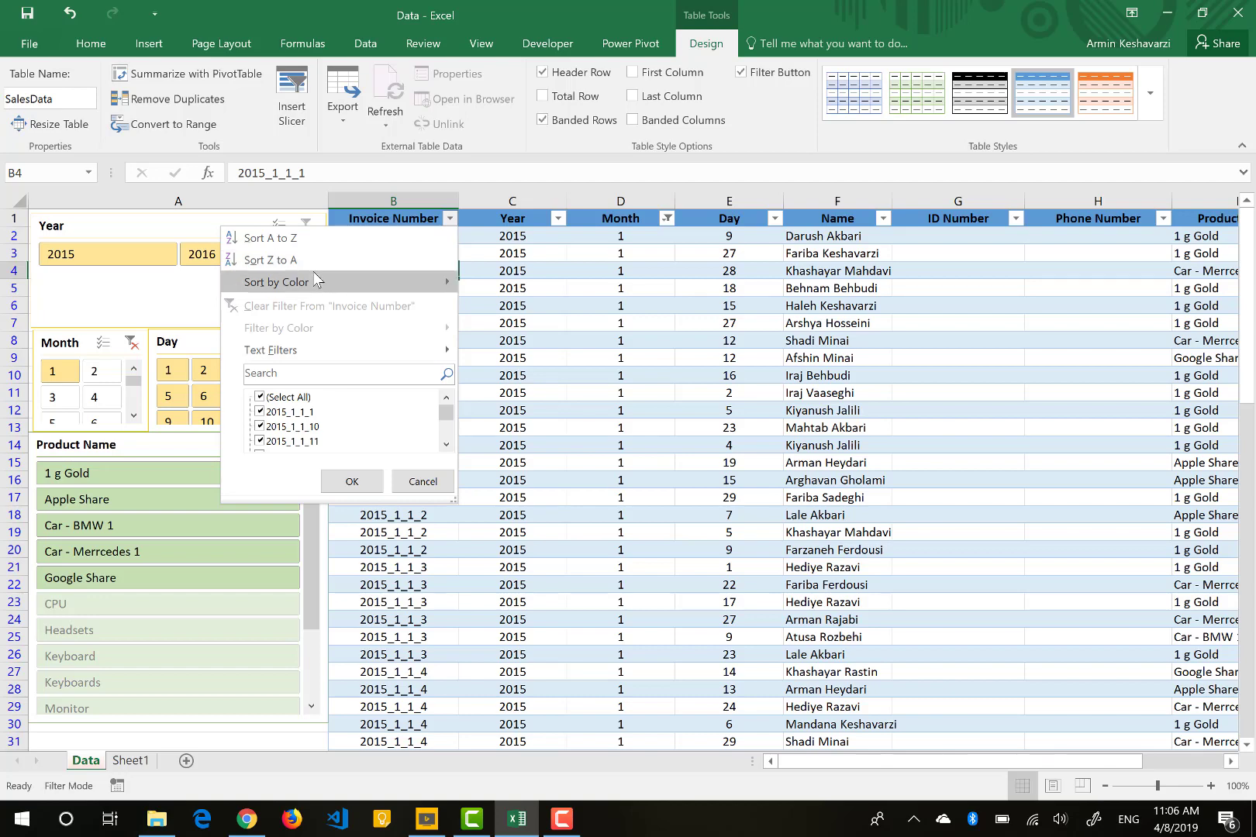
{"action": "mouse_move", "coordinate": [317, 279]}
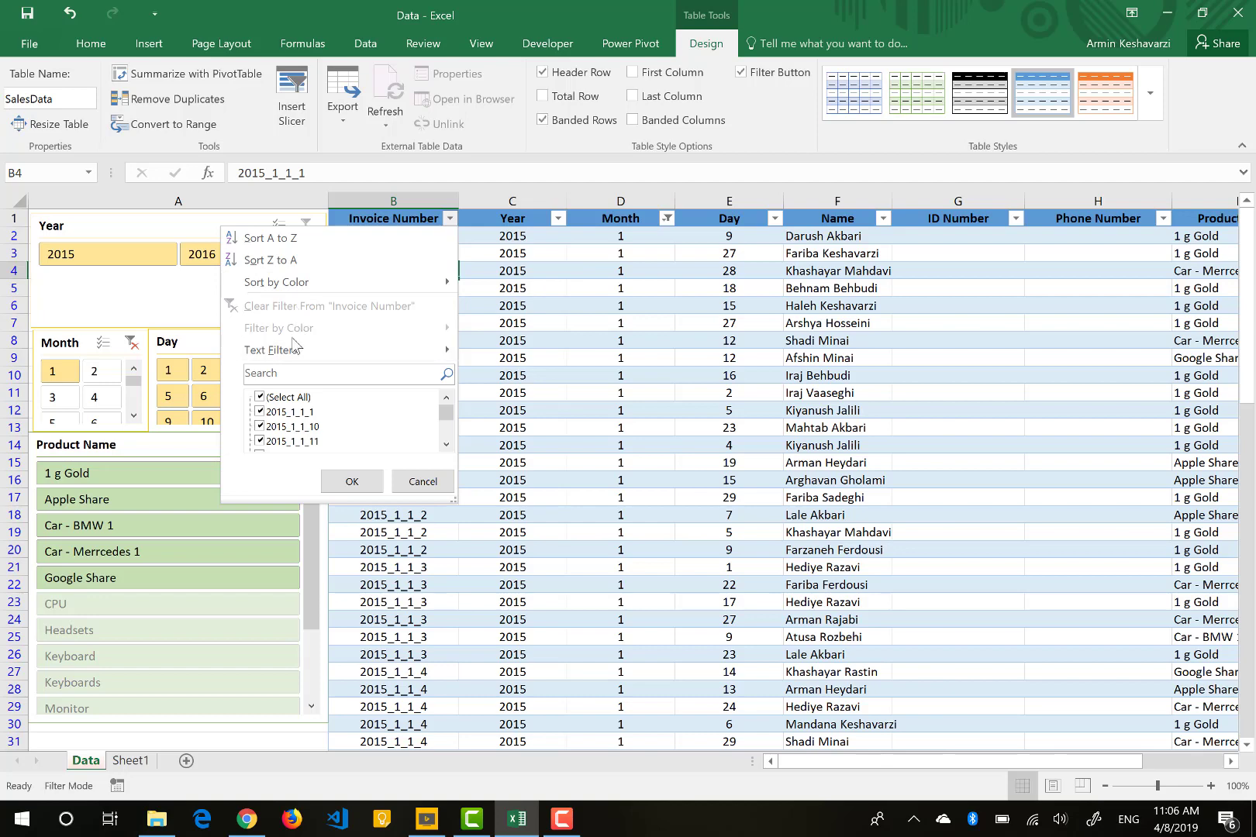
{"action": "mouse_move", "coordinate": [303, 346]}
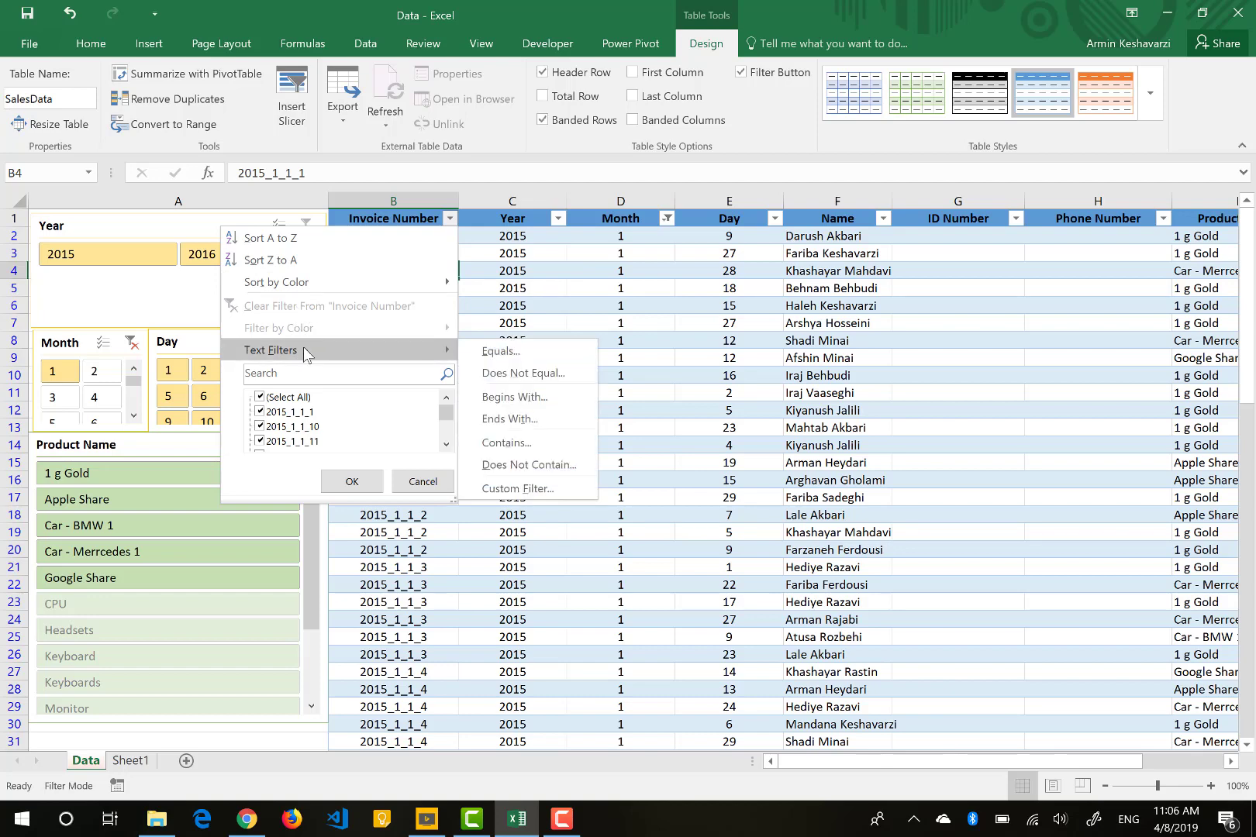
{"action": "left_click", "coordinate": [602, 236]}
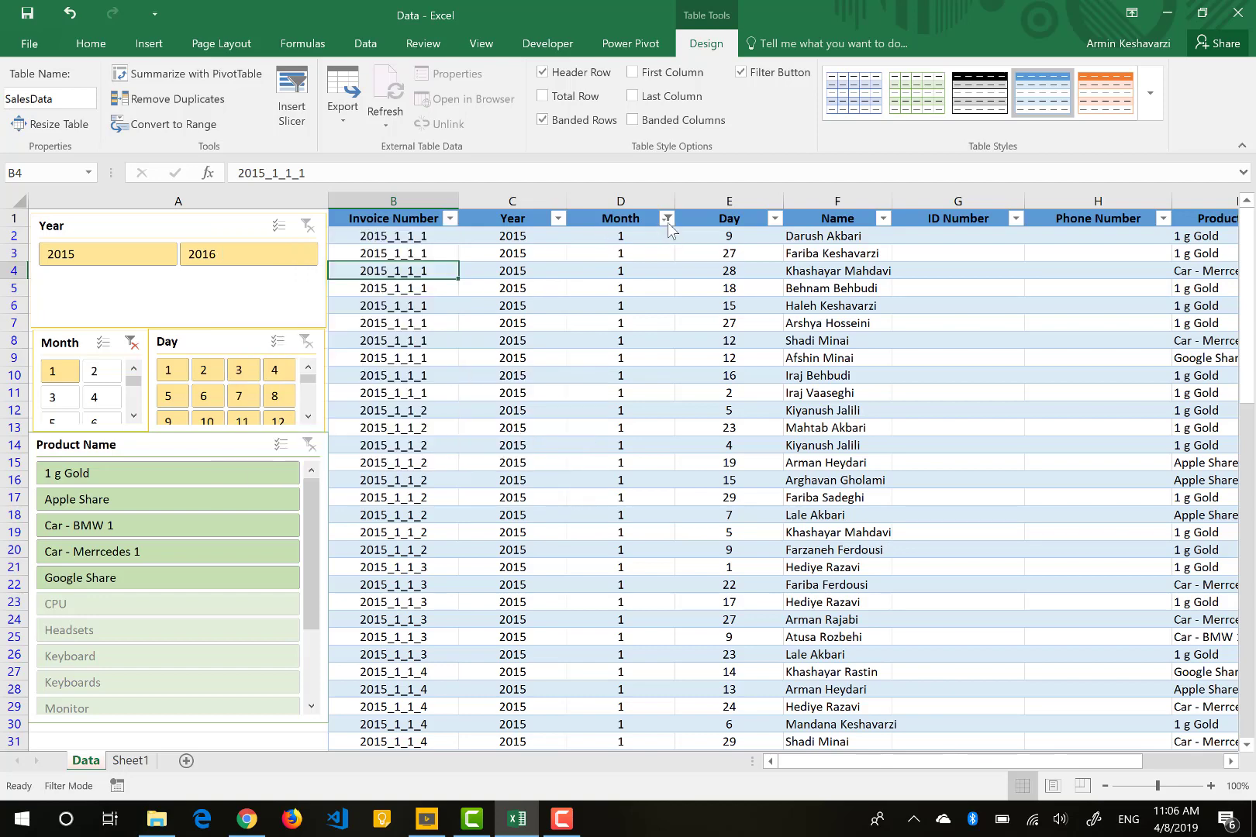
- Clear the filter from the Month column so every month is included
{"action": "left_click", "coordinate": [666, 218]}
{"action": "left_click", "coordinate": [463, 309]}
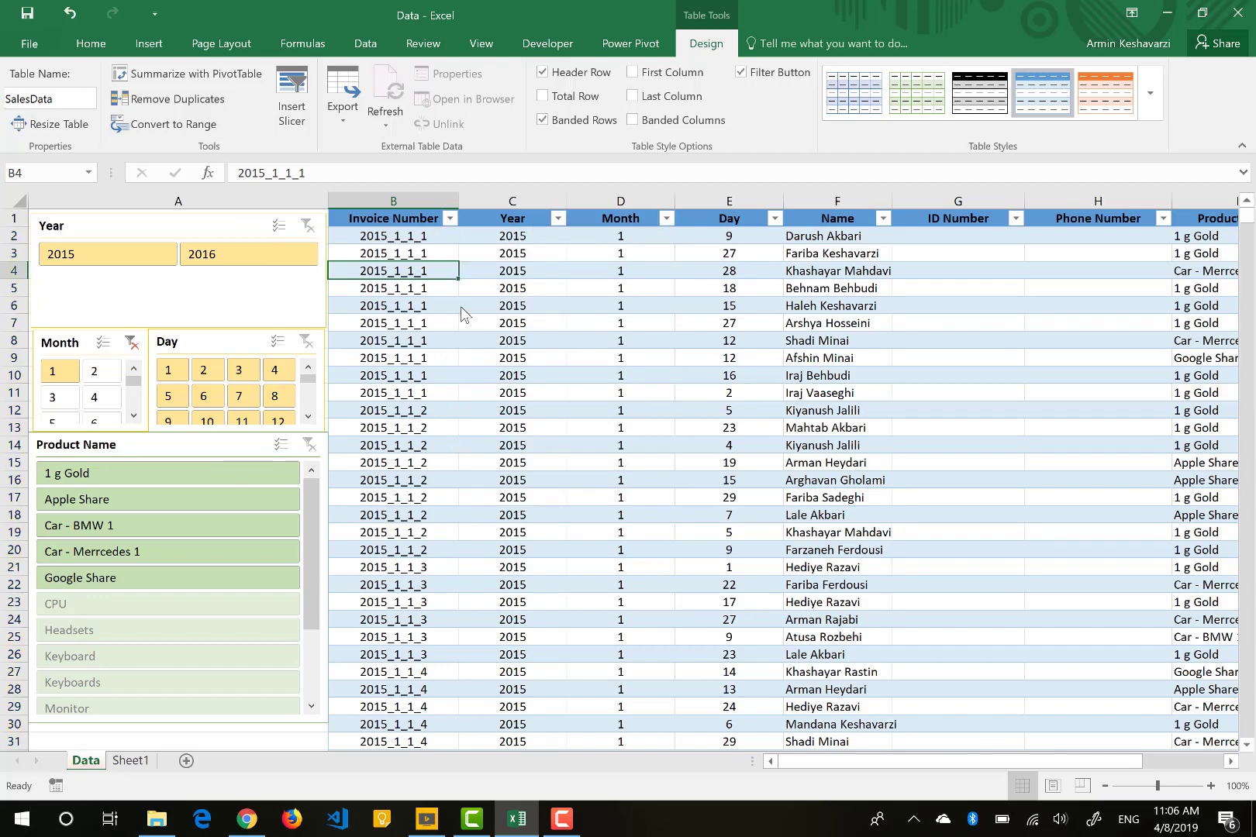
{"action": "left_click", "coordinate": [408, 225]}
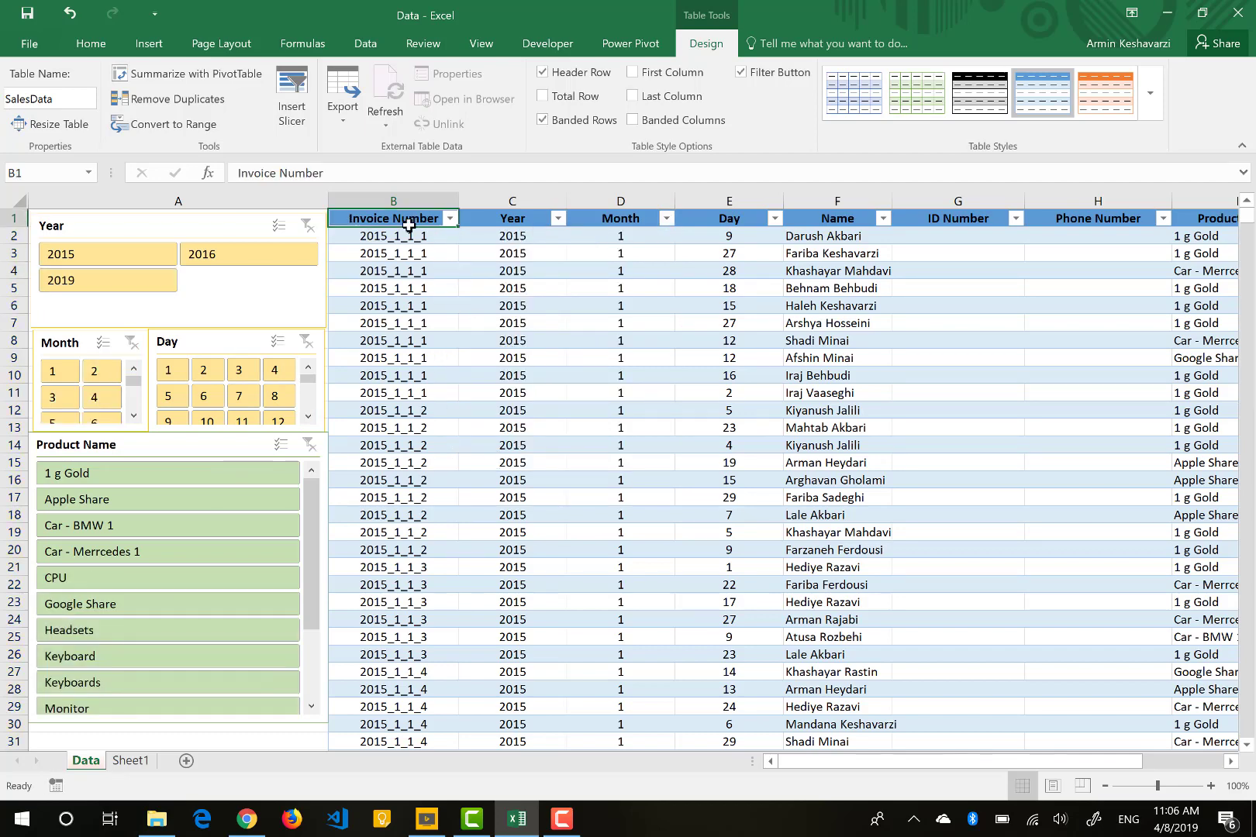
- Review the Invoice Number column's filter options again with the table unfiltered, keeping all values selected
{"action": "left_click", "coordinate": [450, 219]}
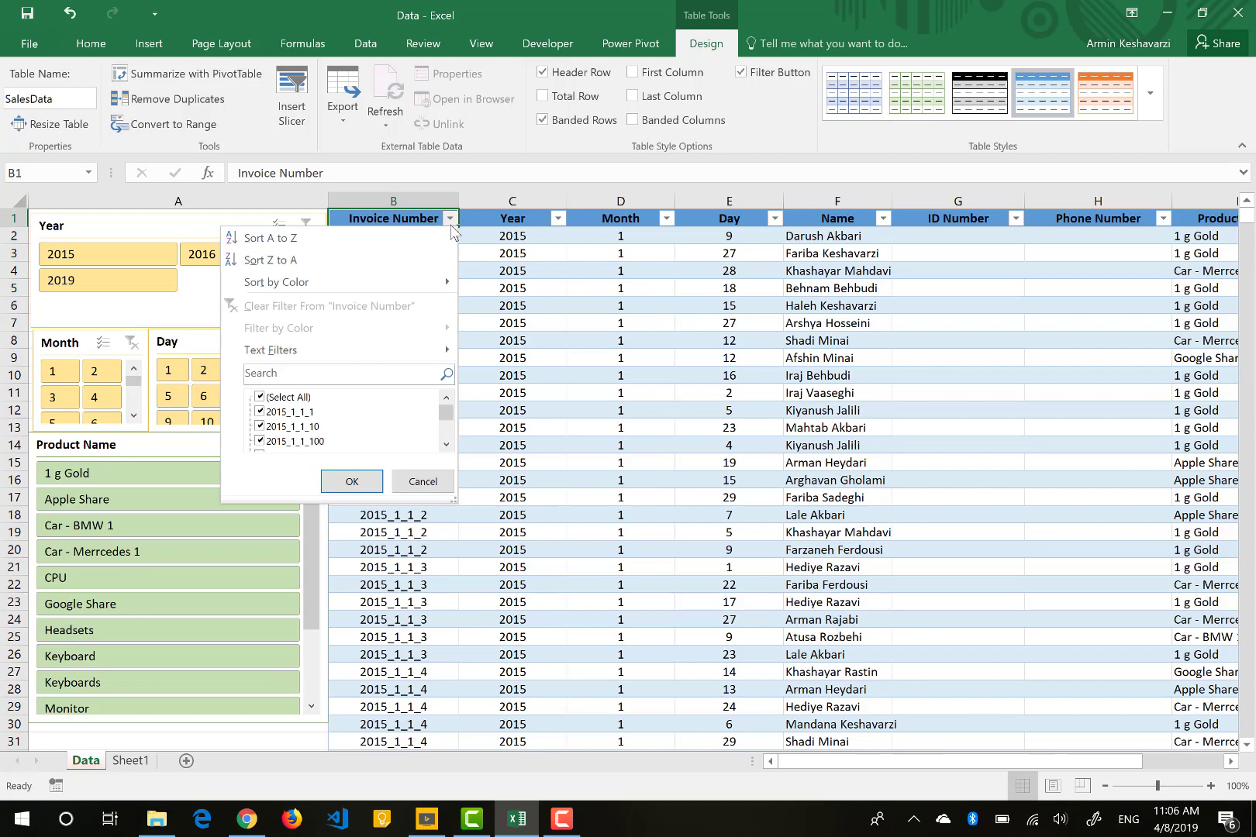
{"action": "left_click", "coordinate": [401, 216]}
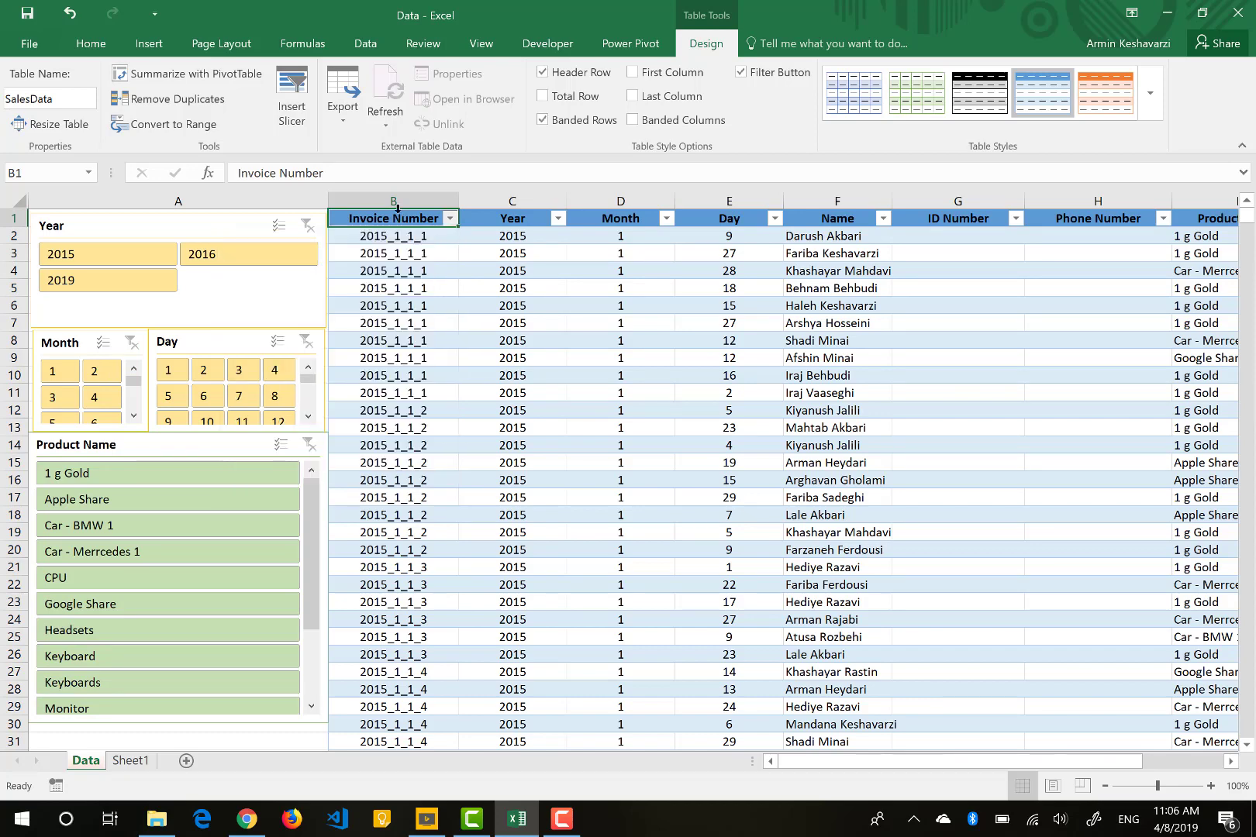
{"action": "left_click", "coordinate": [450, 219]}
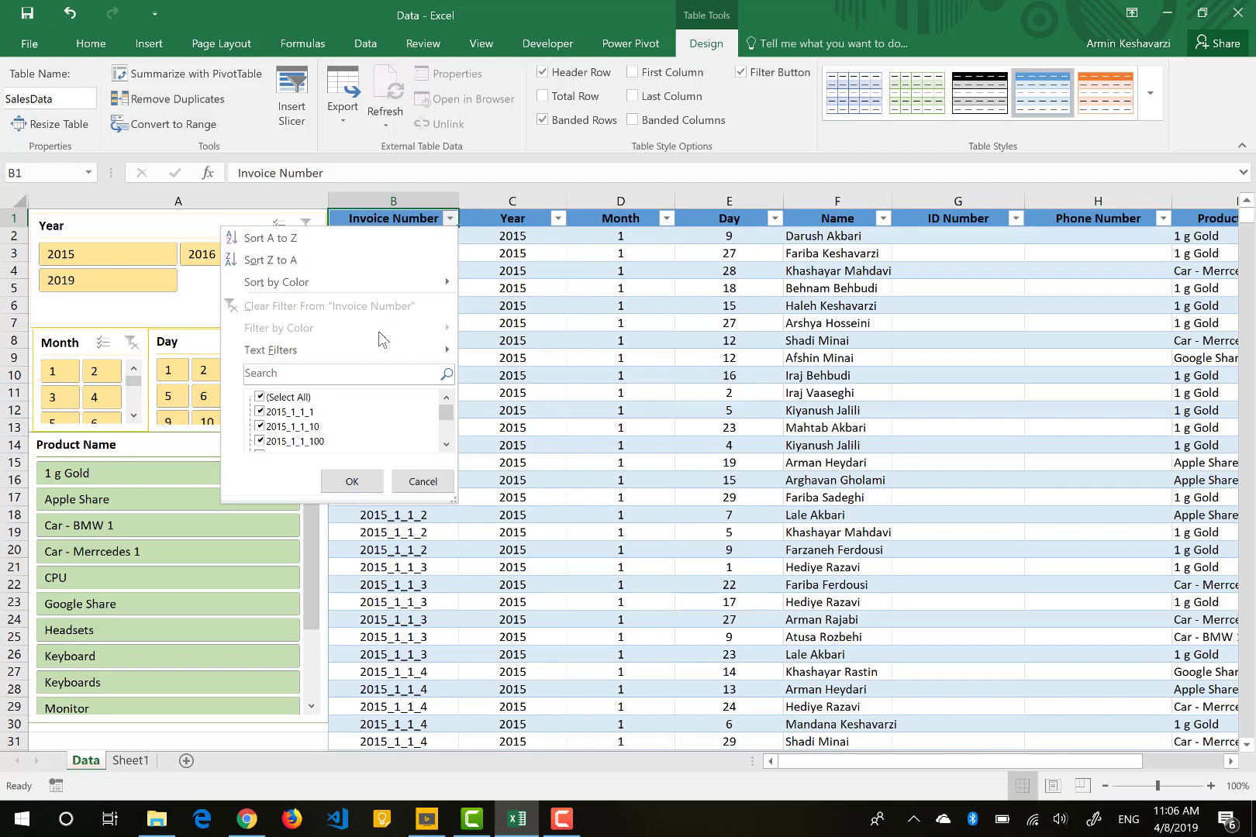
{"action": "mouse_move", "coordinate": [321, 354]}
{"action": "left_click", "coordinate": [614, 288]}
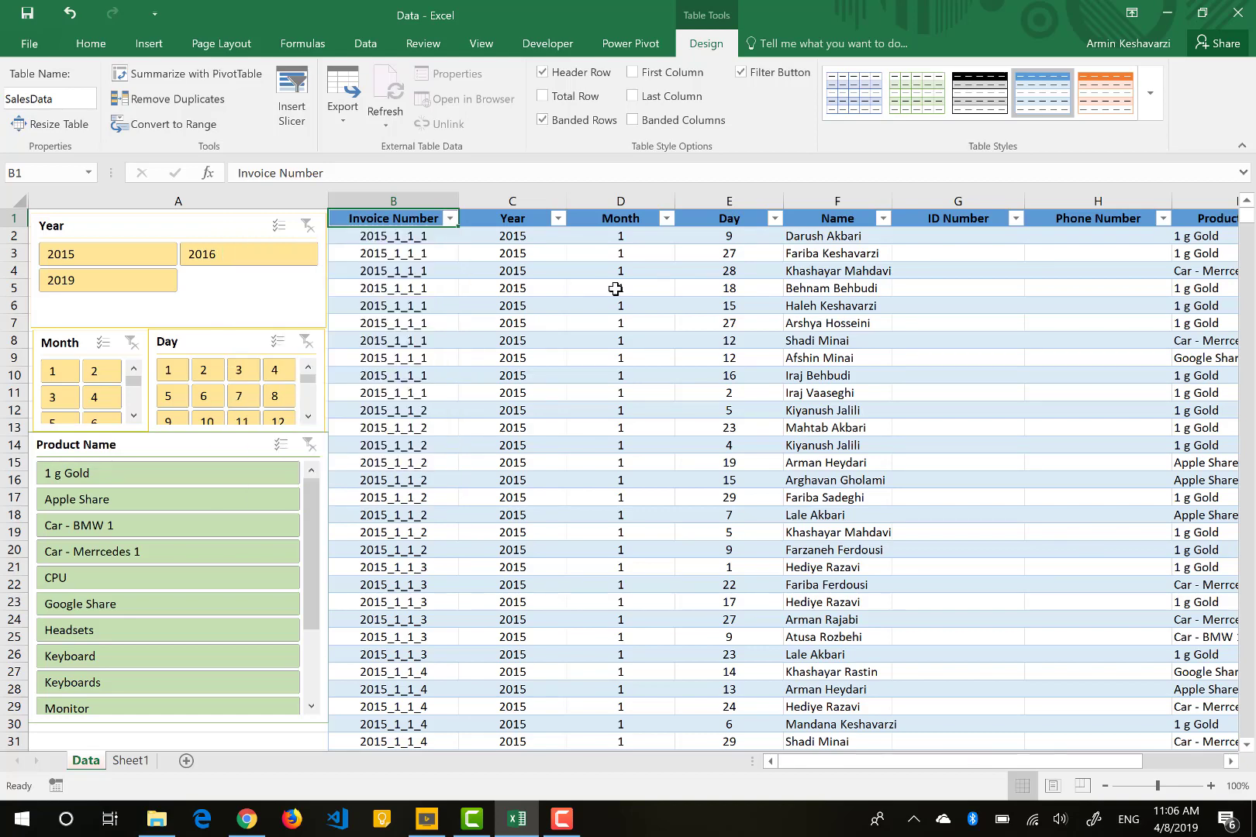
{"action": "left_click", "coordinate": [416, 270]}
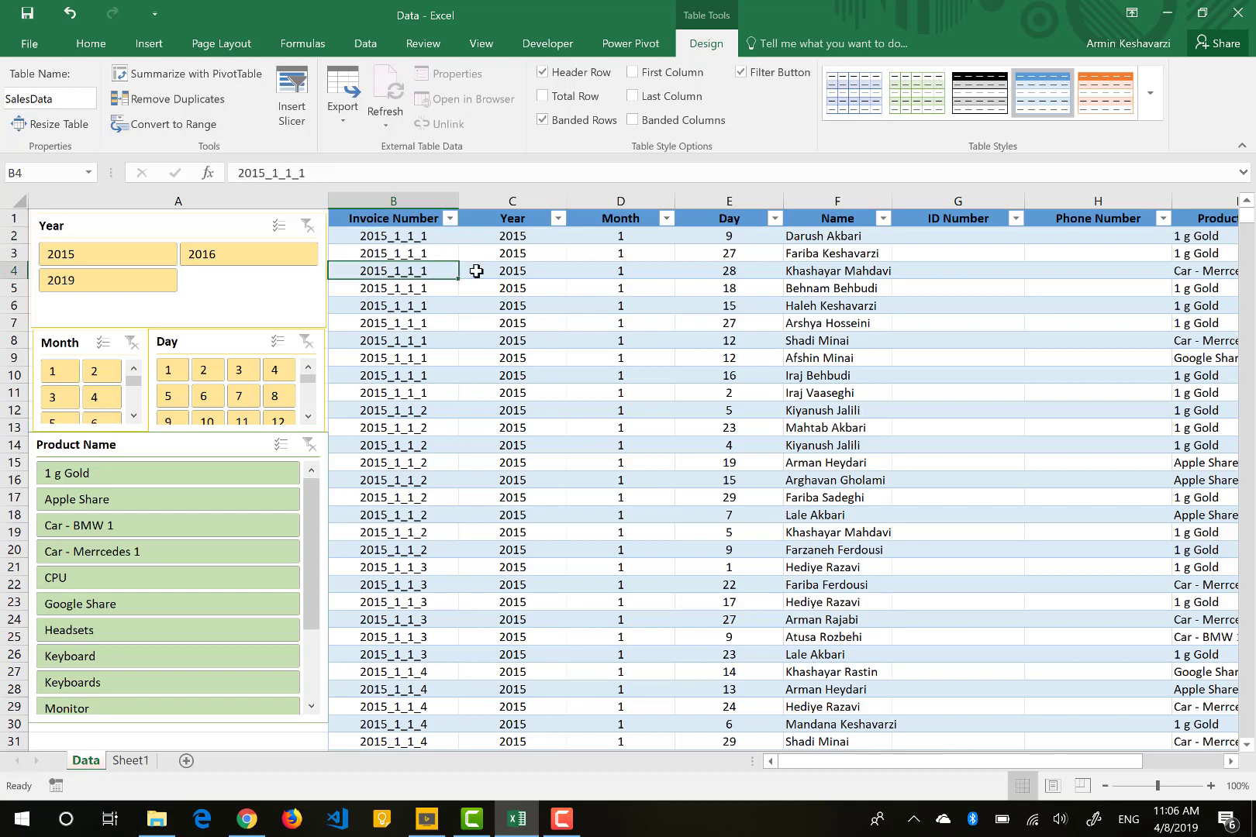
{"action": "left_click", "coordinate": [432, 256]}
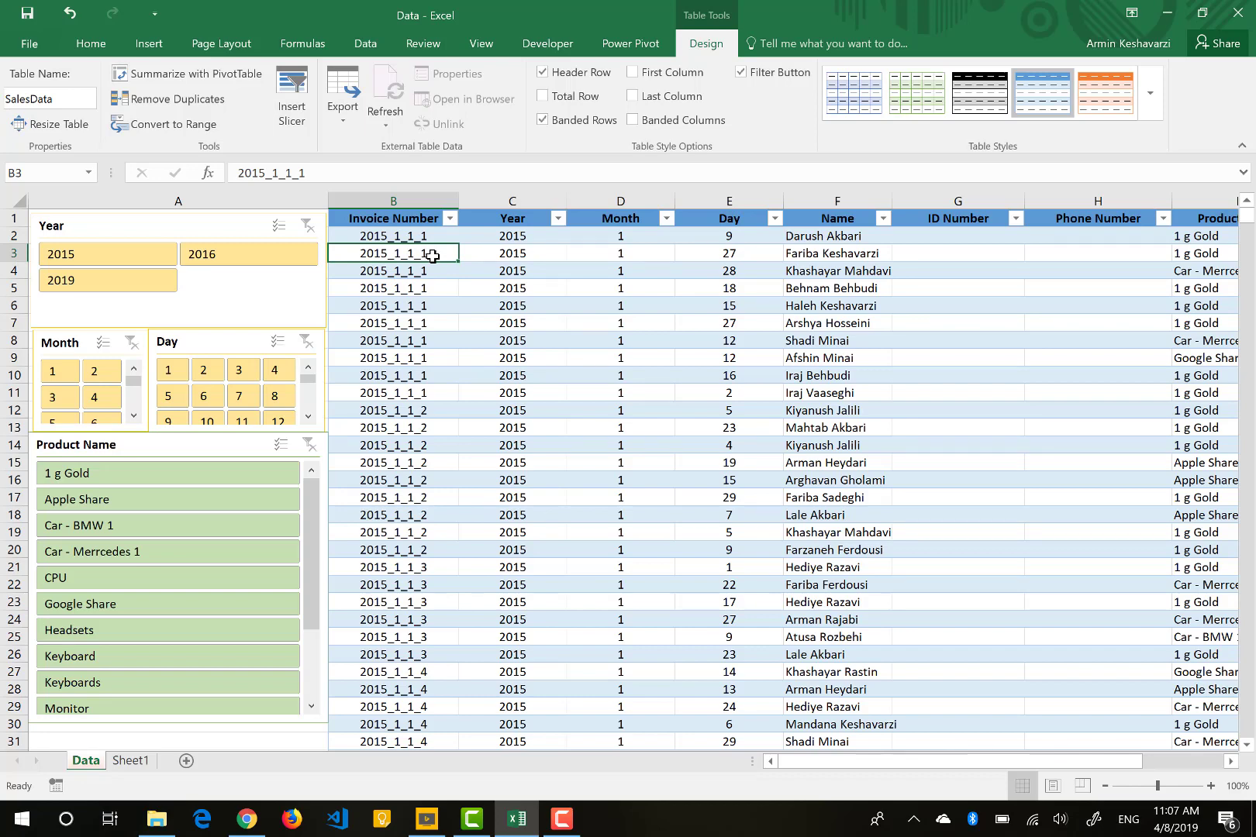
{"action": "left_click", "coordinate": [449, 219]}
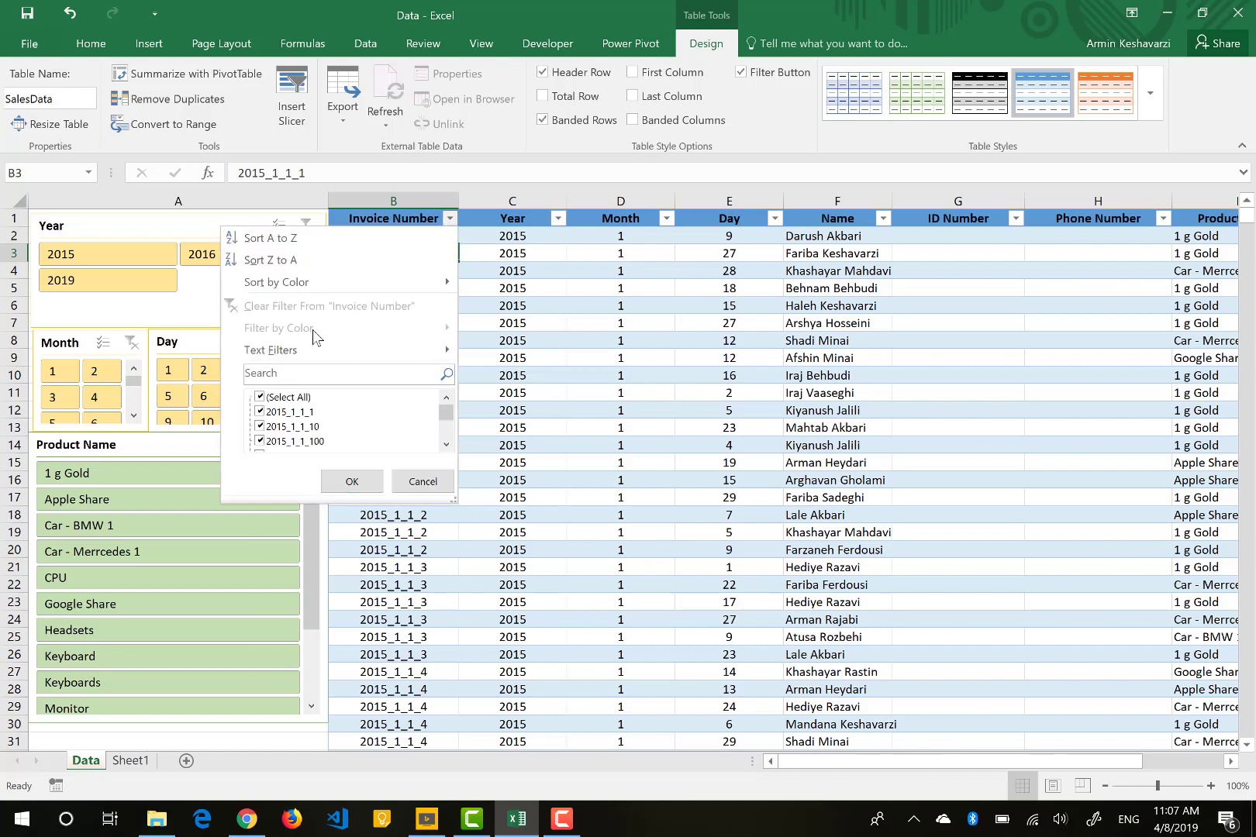
{"action": "left_click", "coordinate": [352, 481]}
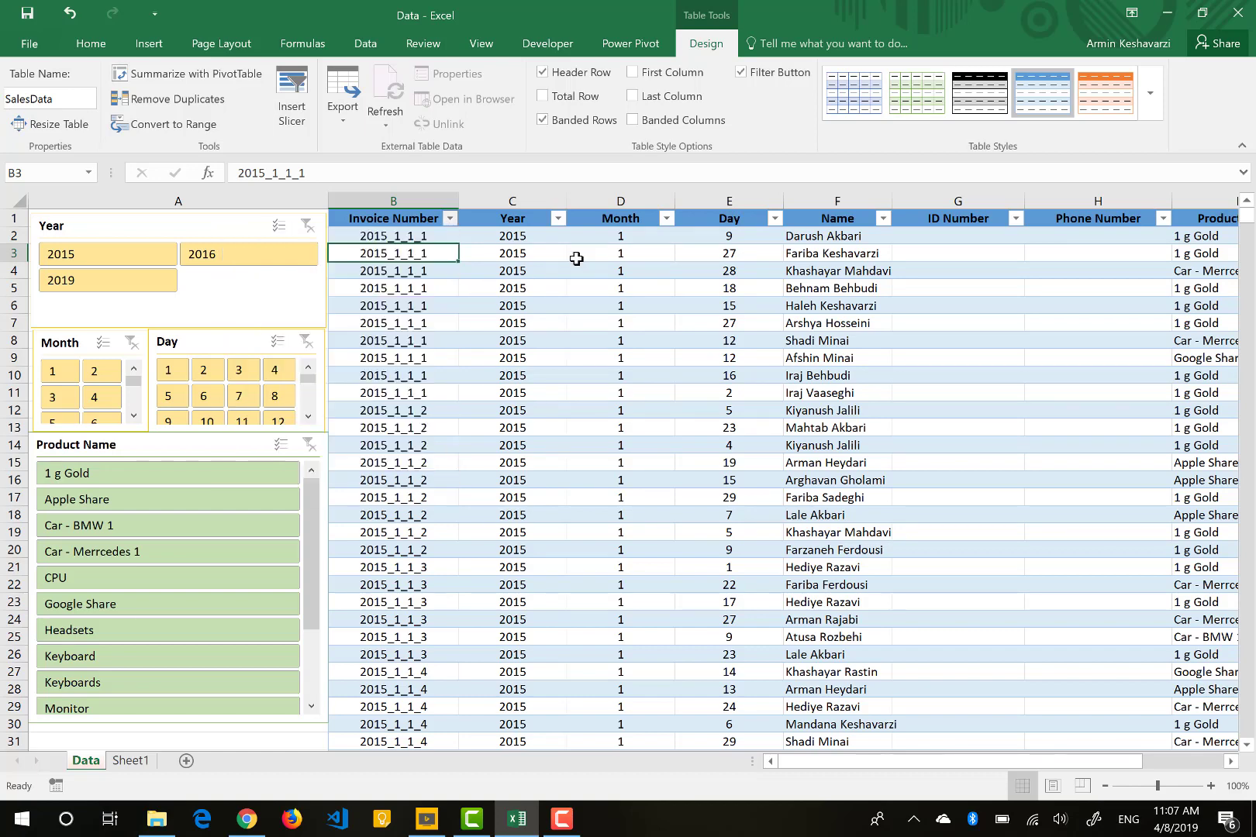
- Fill cell B4 in the Invoice Number column with yellow
{"action": "left_click", "coordinate": [417, 273]}
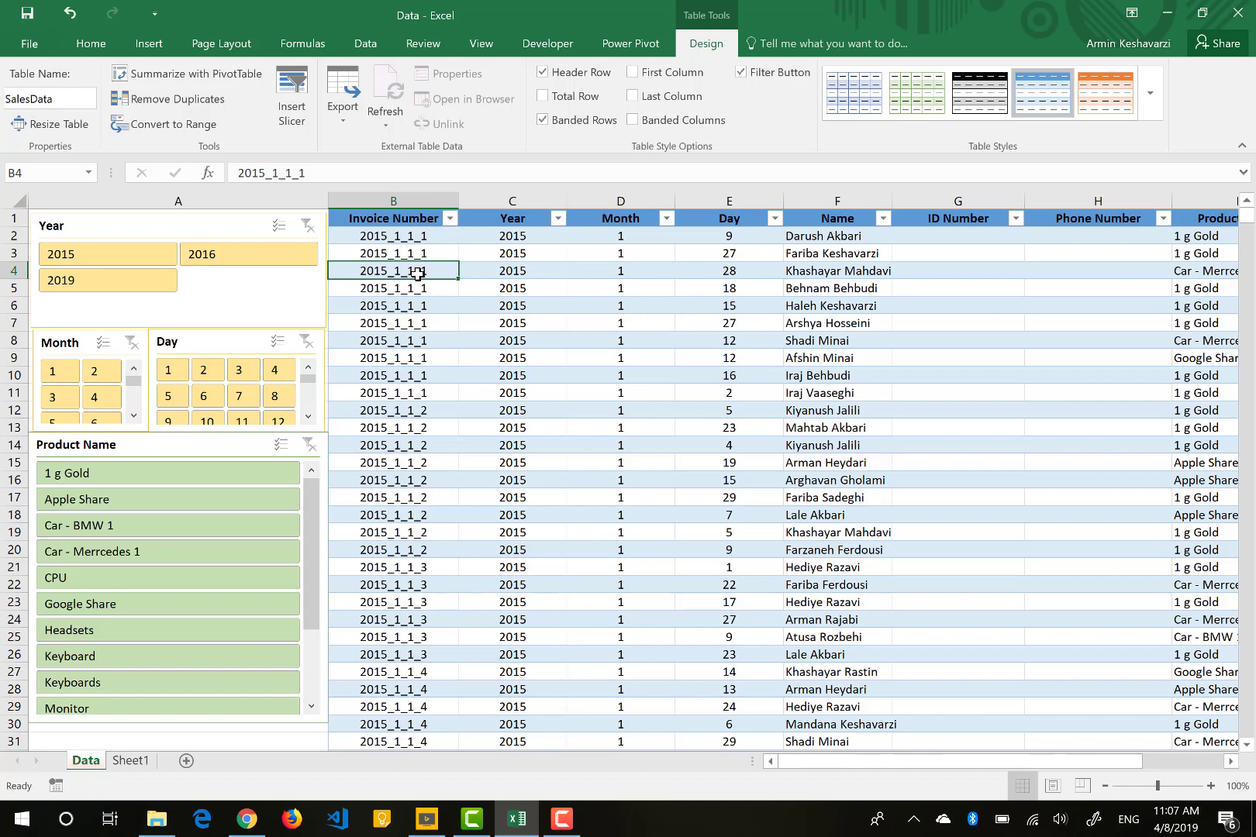
{"action": "left_click_drag", "start_coordinate": [417, 272], "coordinate": [374, 270]}
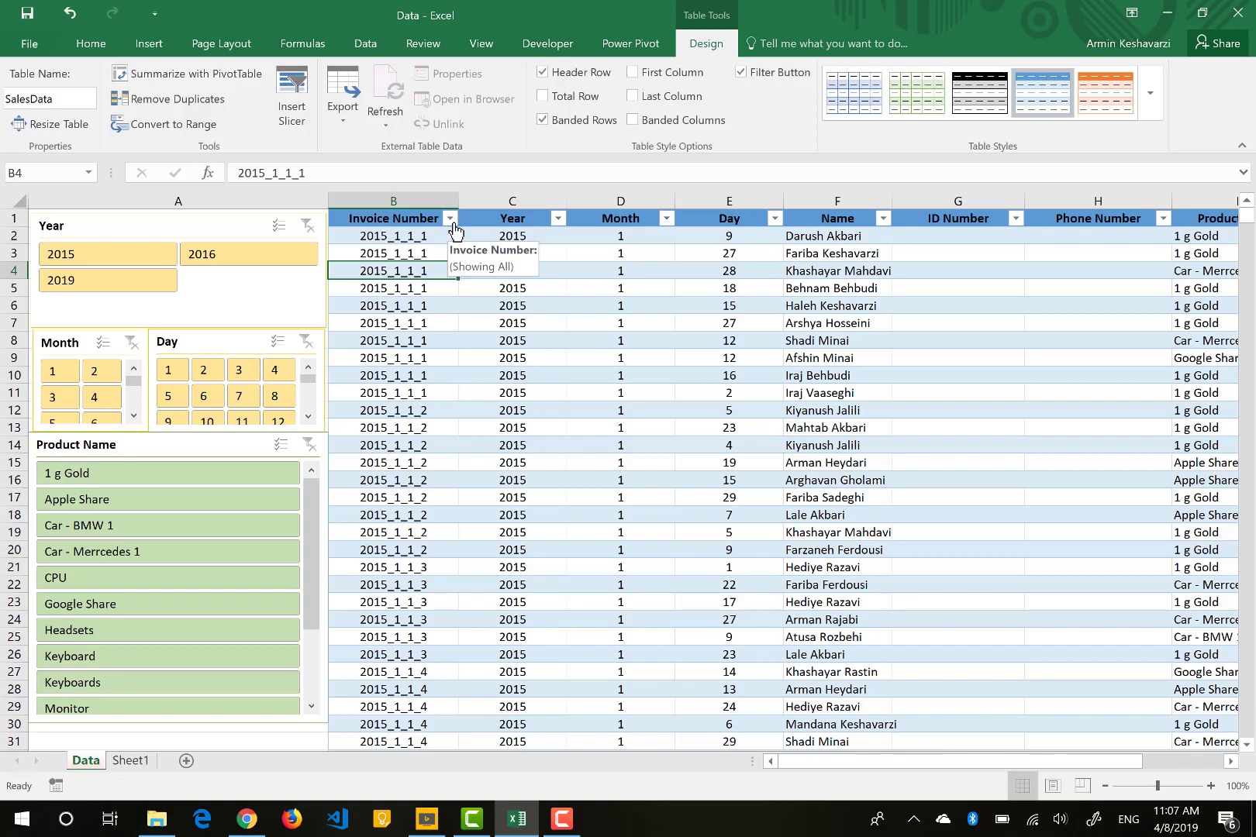
{"action": "left_click", "coordinate": [97, 42]}
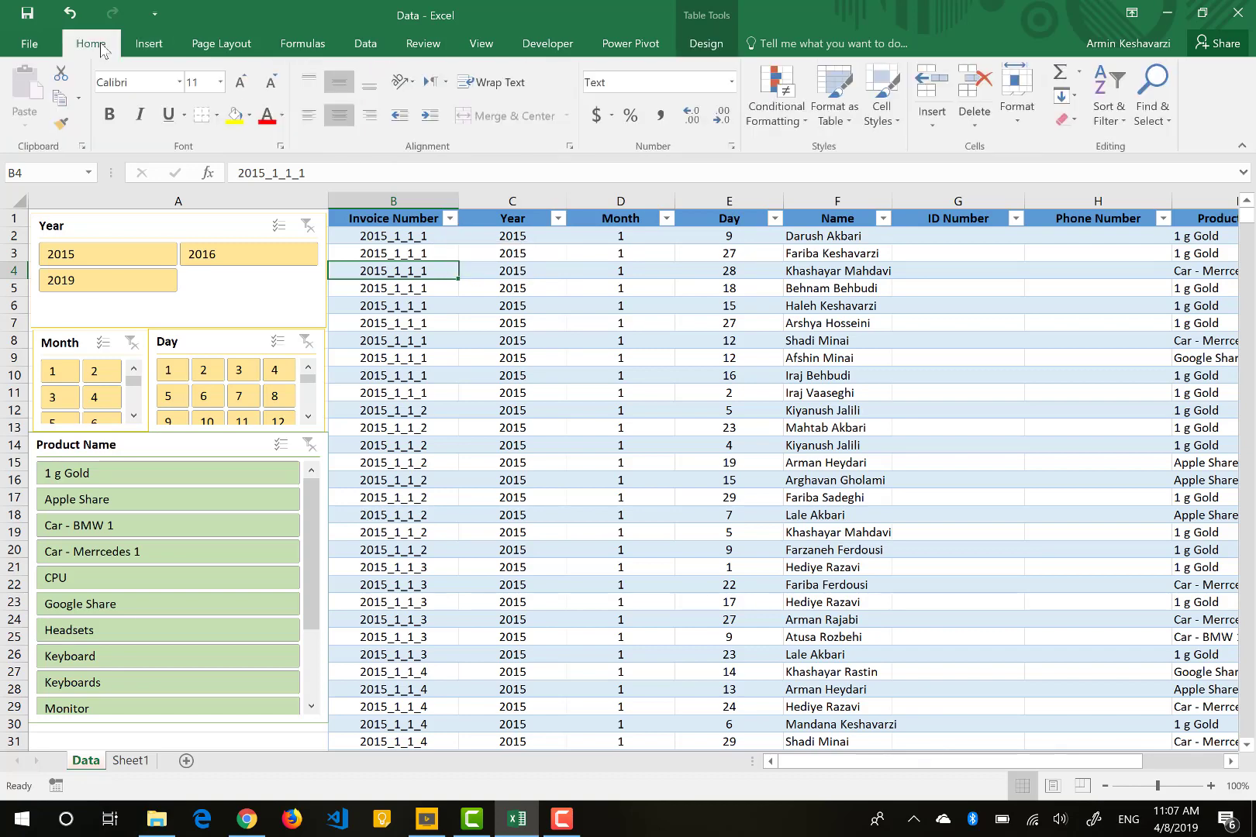
{"action": "left_click", "coordinate": [235, 117]}
- Examine the Filter by Color choices for the Invoice Number column without applying any of them
{"action": "left_click", "coordinate": [451, 218]}
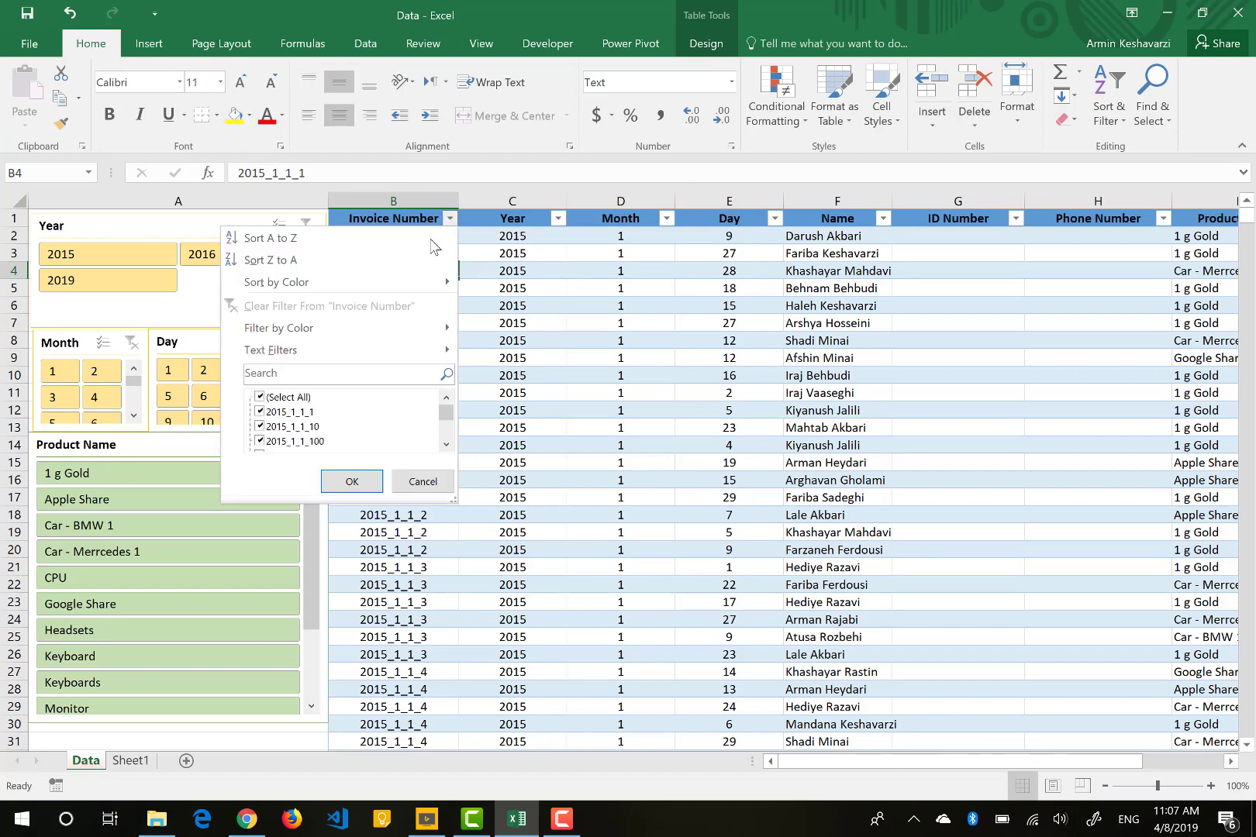
{"action": "mouse_move", "coordinate": [273, 331]}
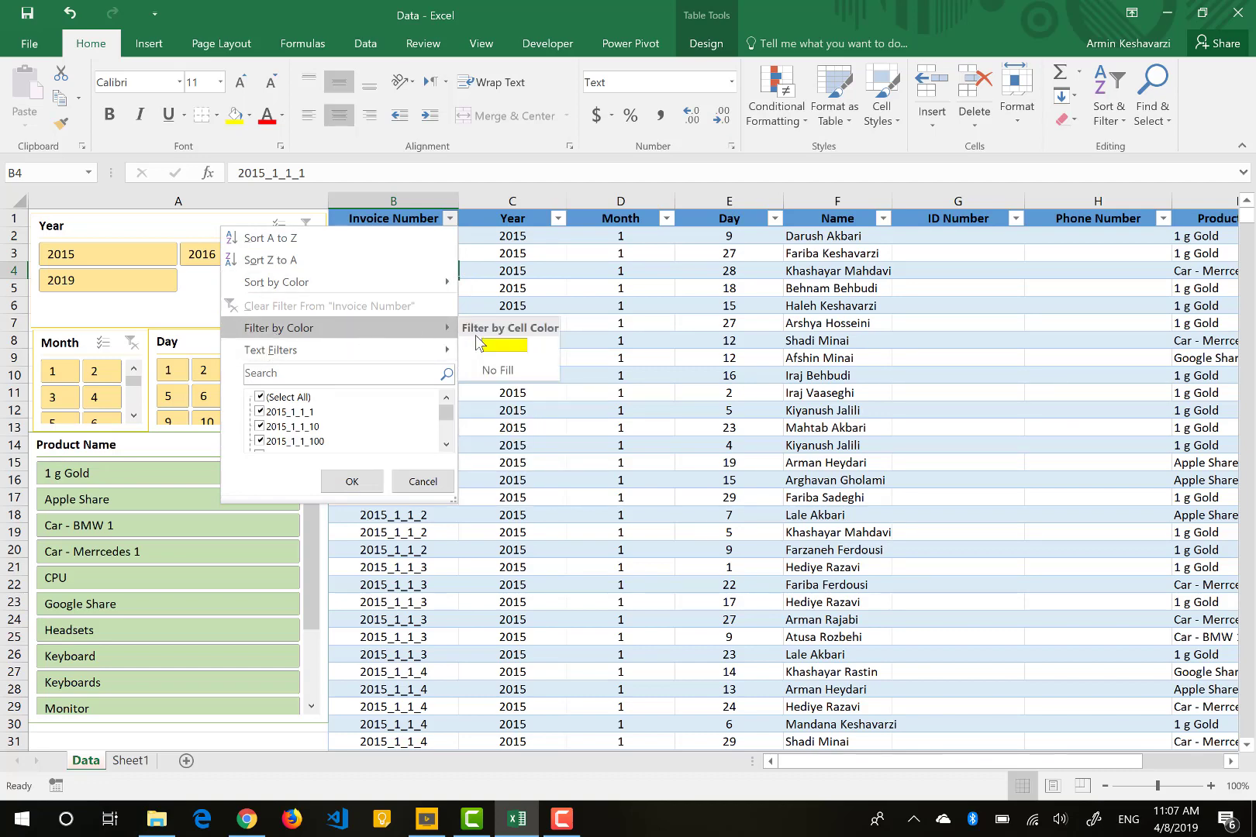
{"action": "left_click", "coordinate": [488, 265]}
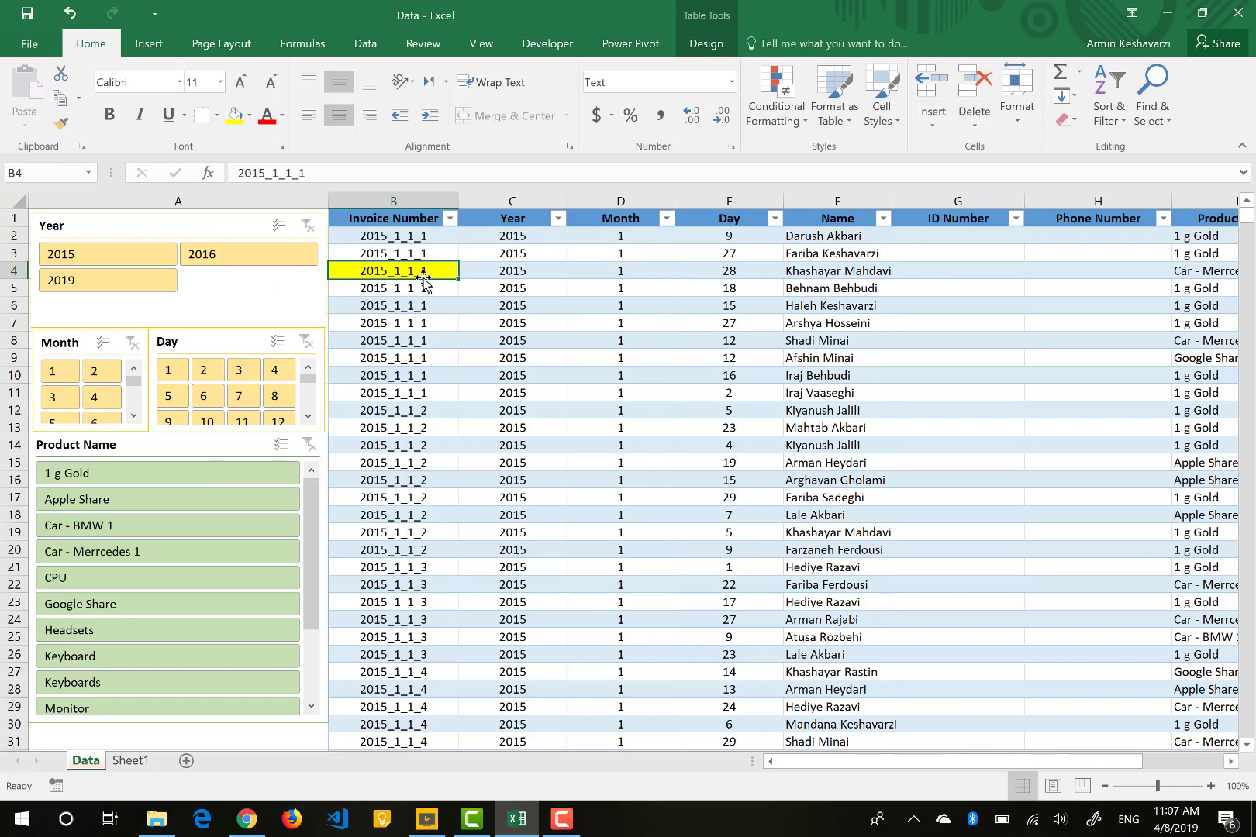
- Remove the fill color from cell B4
{"action": "left_click", "coordinate": [250, 116]}
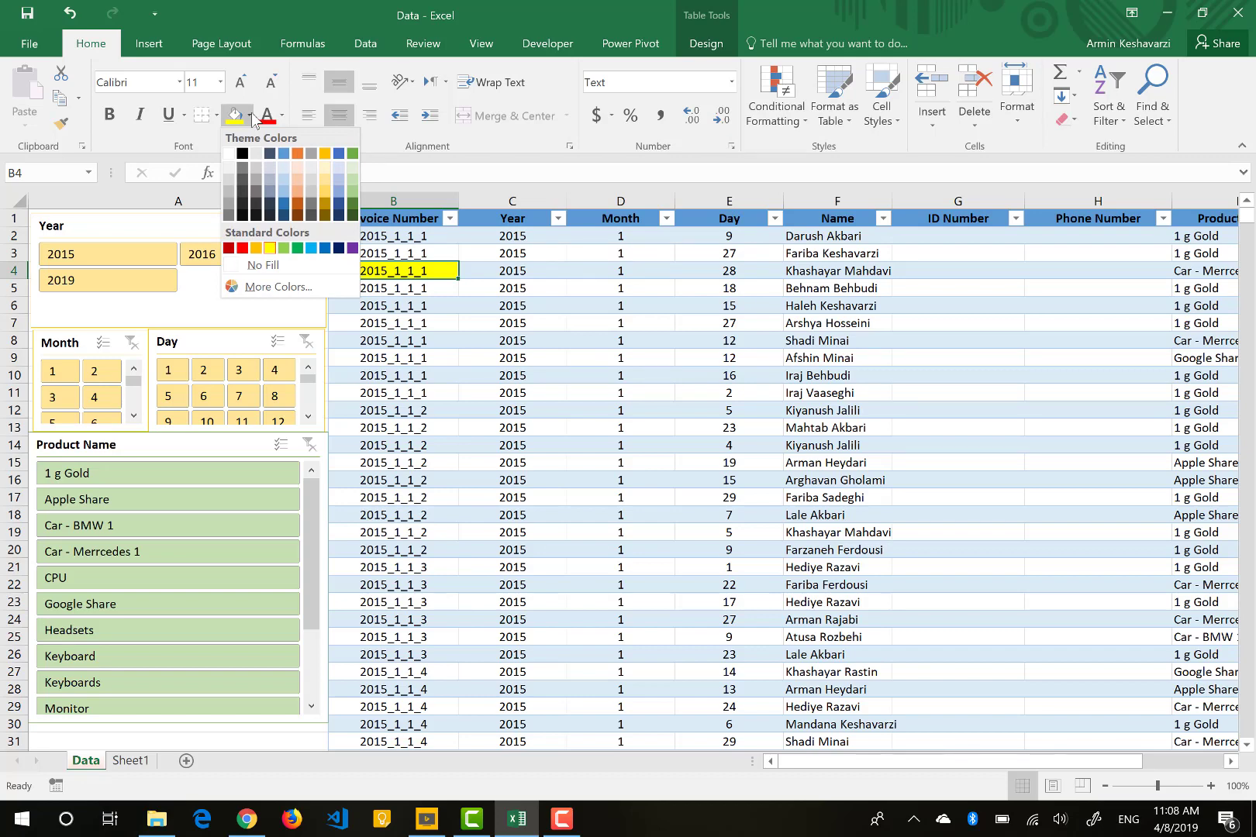
{"action": "left_click", "coordinate": [252, 266]}
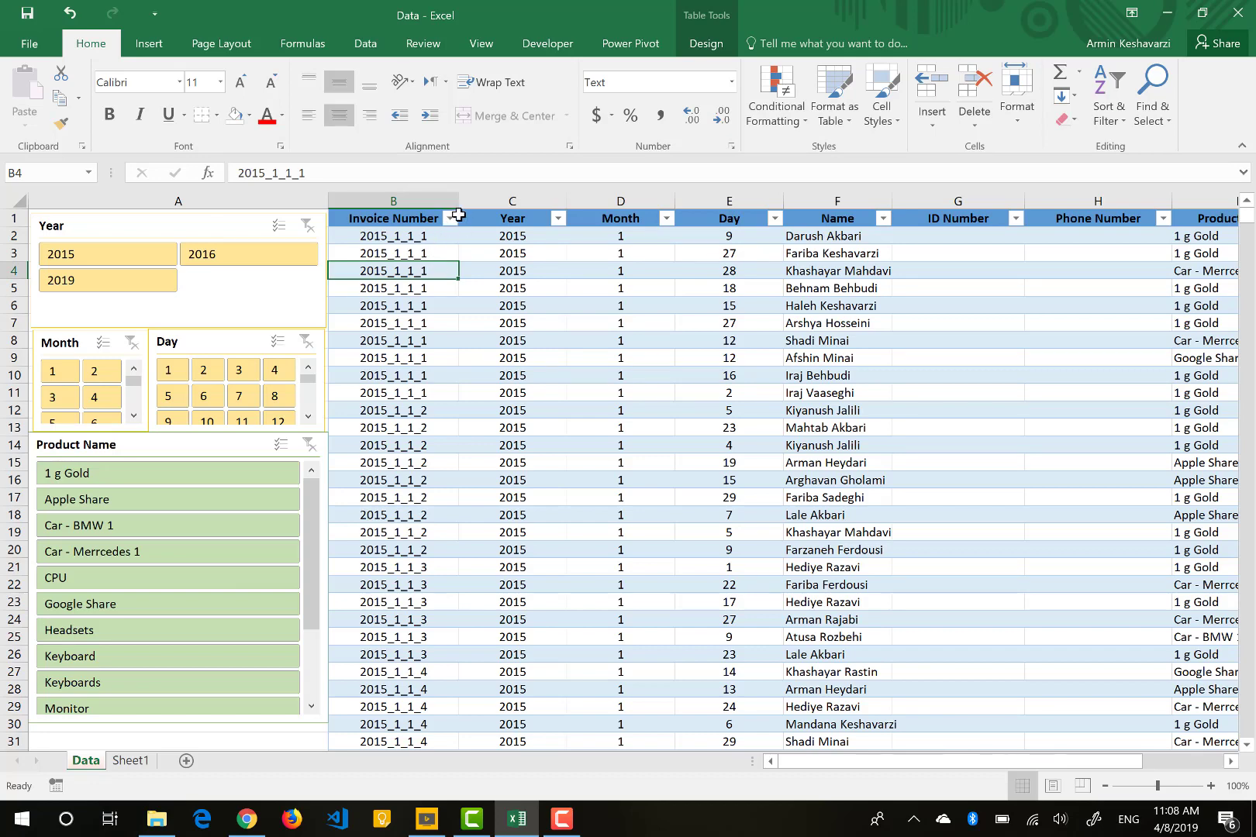
- Filter the Invoice Number column to the values matching a search for 2015, and look over the filtered rows
{"action": "left_click", "coordinate": [449, 218]}
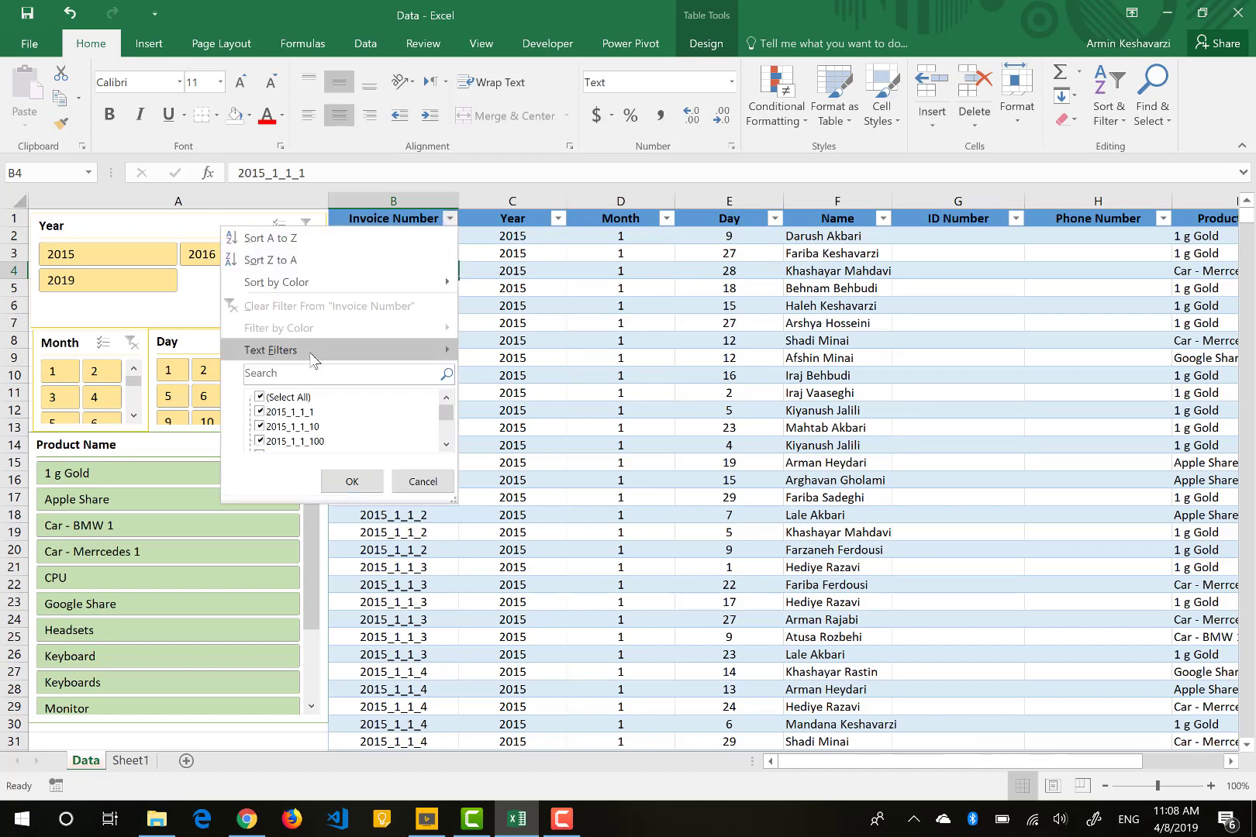
{"action": "mouse_move", "coordinate": [313, 359]}
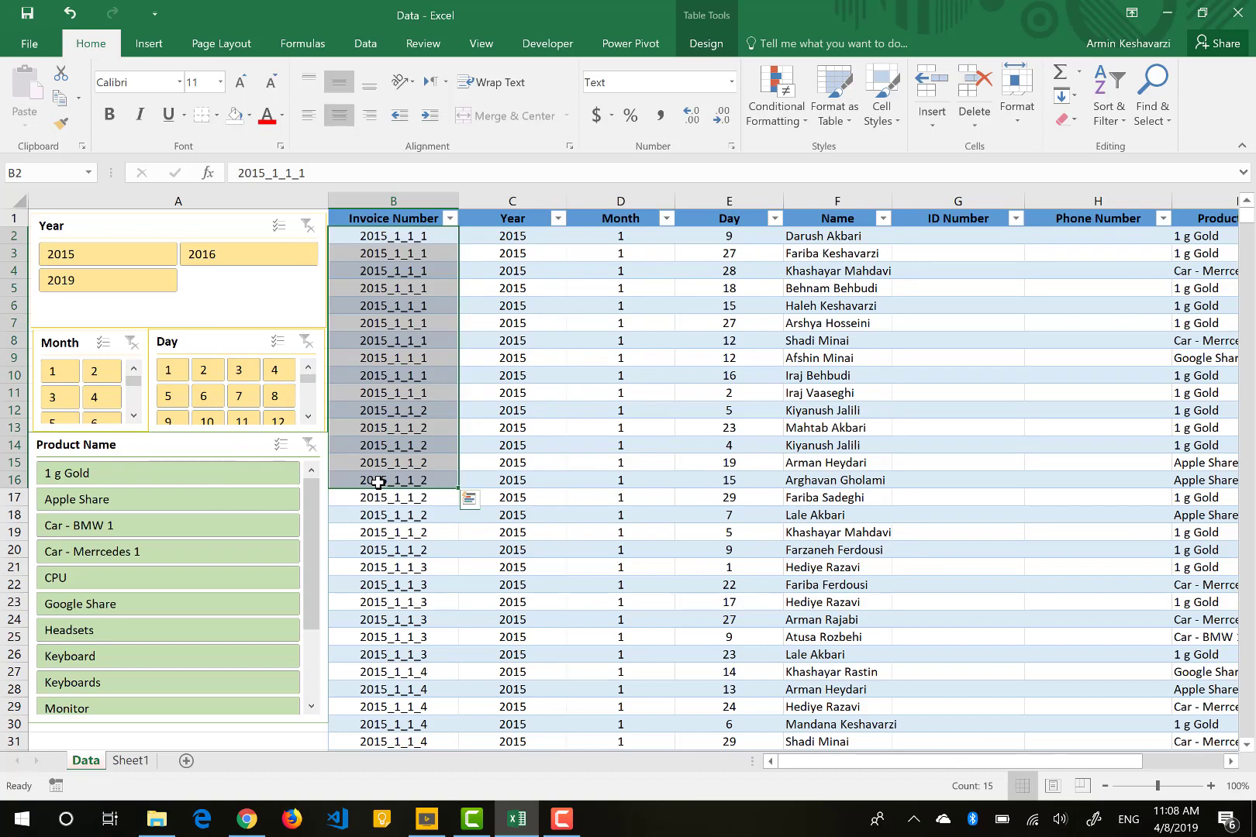
{"action": "left_click", "coordinate": [450, 219]}
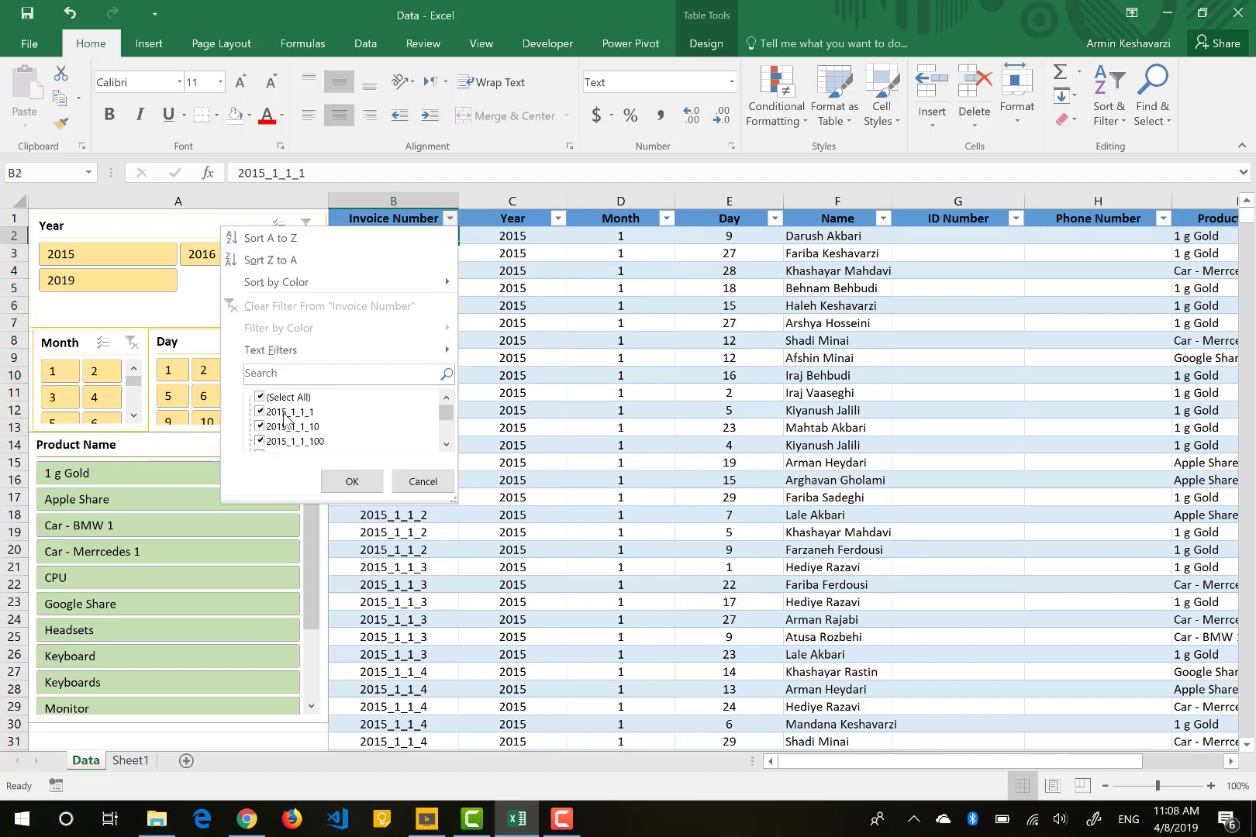
{"action": "mouse_move", "coordinate": [288, 359]}
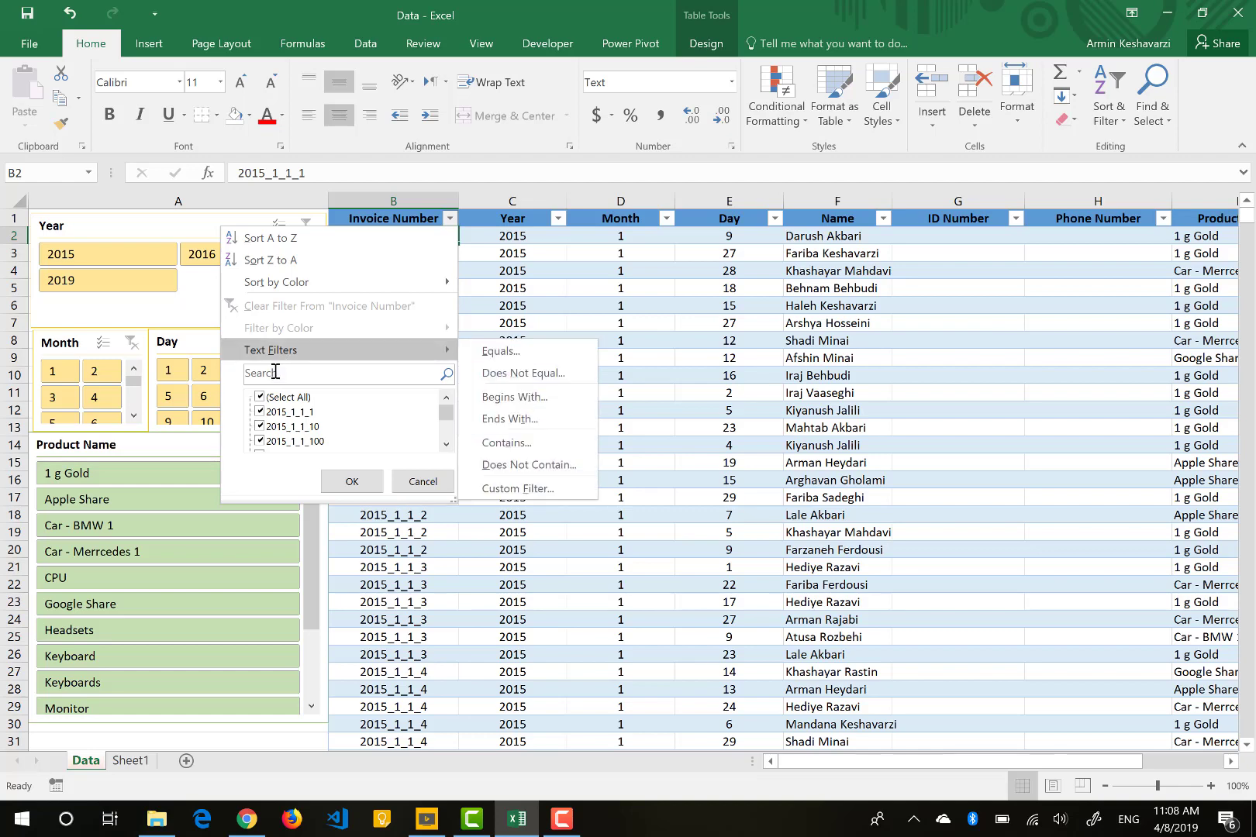
{"action": "left_click", "coordinate": [277, 373]}
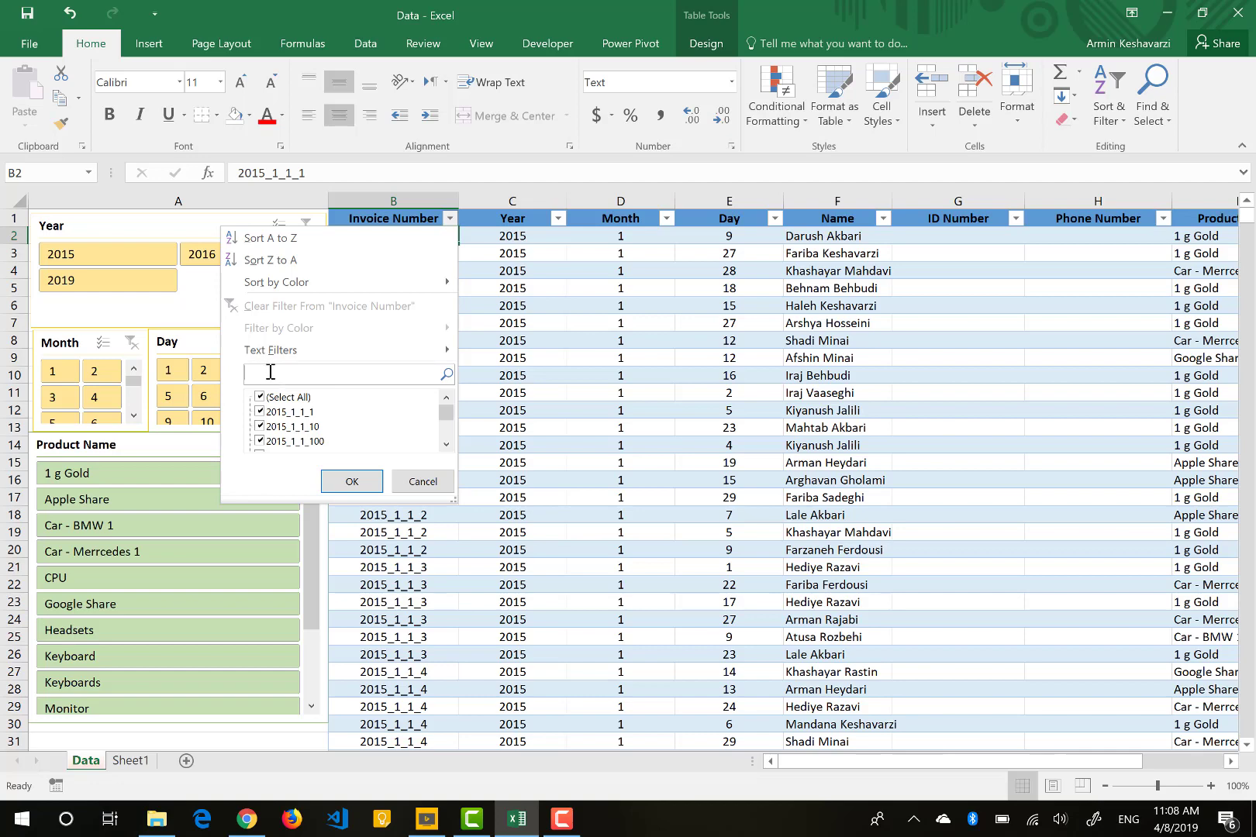
{"action": "type", "text": "2015"}
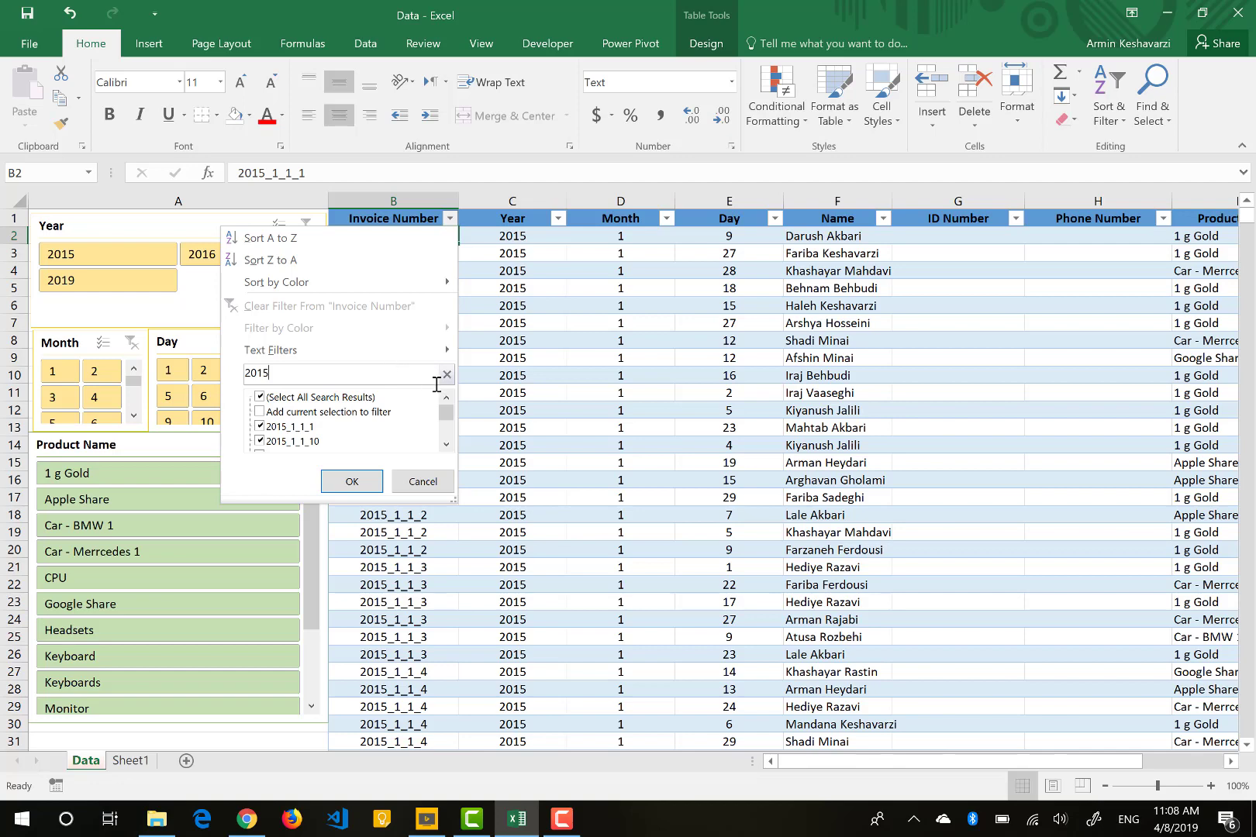
{"action": "mouse_move", "coordinate": [446, 412]}
{"action": "left_mouse_down"}
{"action": "mouse_move", "coordinate": [447, 452]}
{"action": "mouse_move", "coordinate": [449, 412]}
{"action": "left_mouse_up"}
{"action": "left_click", "coordinate": [356, 483]}
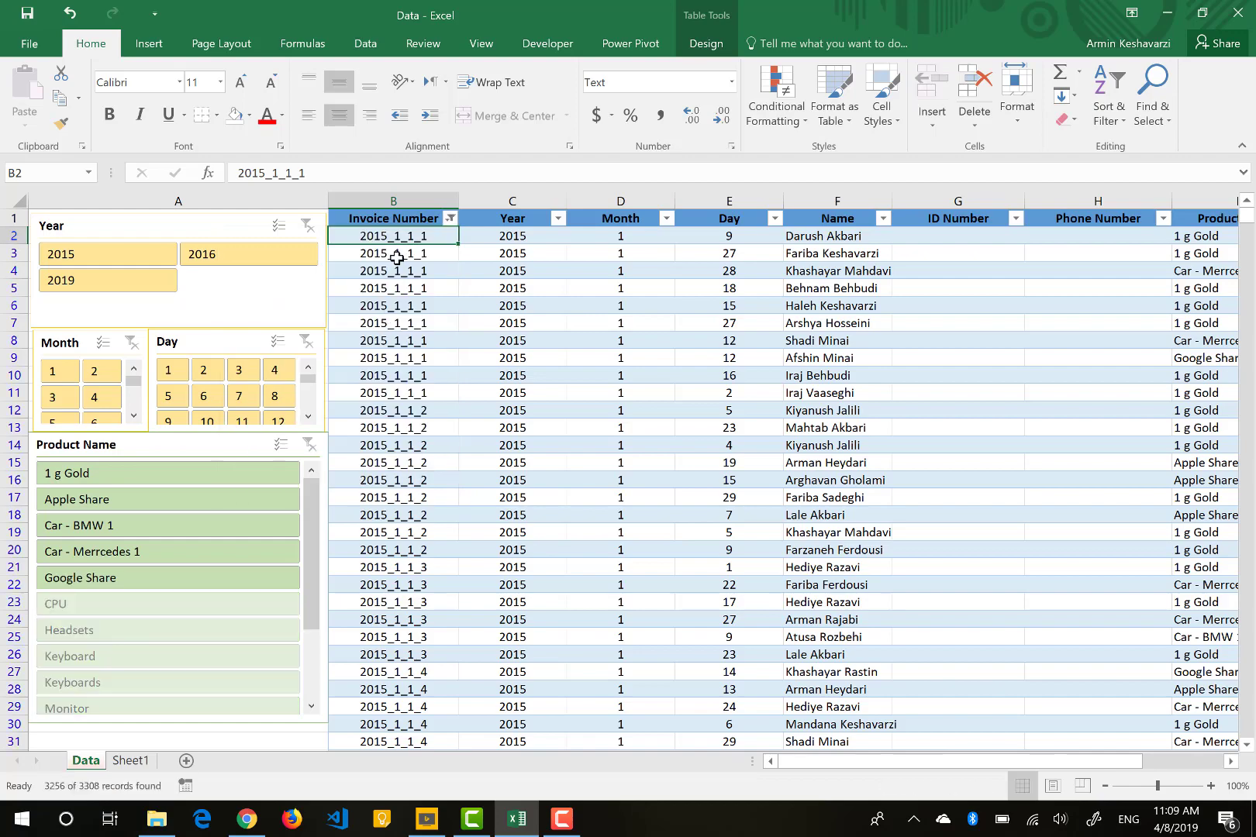
{"action": "scroll", "coordinate": [402, 442], "scroll_direction": "down", "scroll_amount": 13}
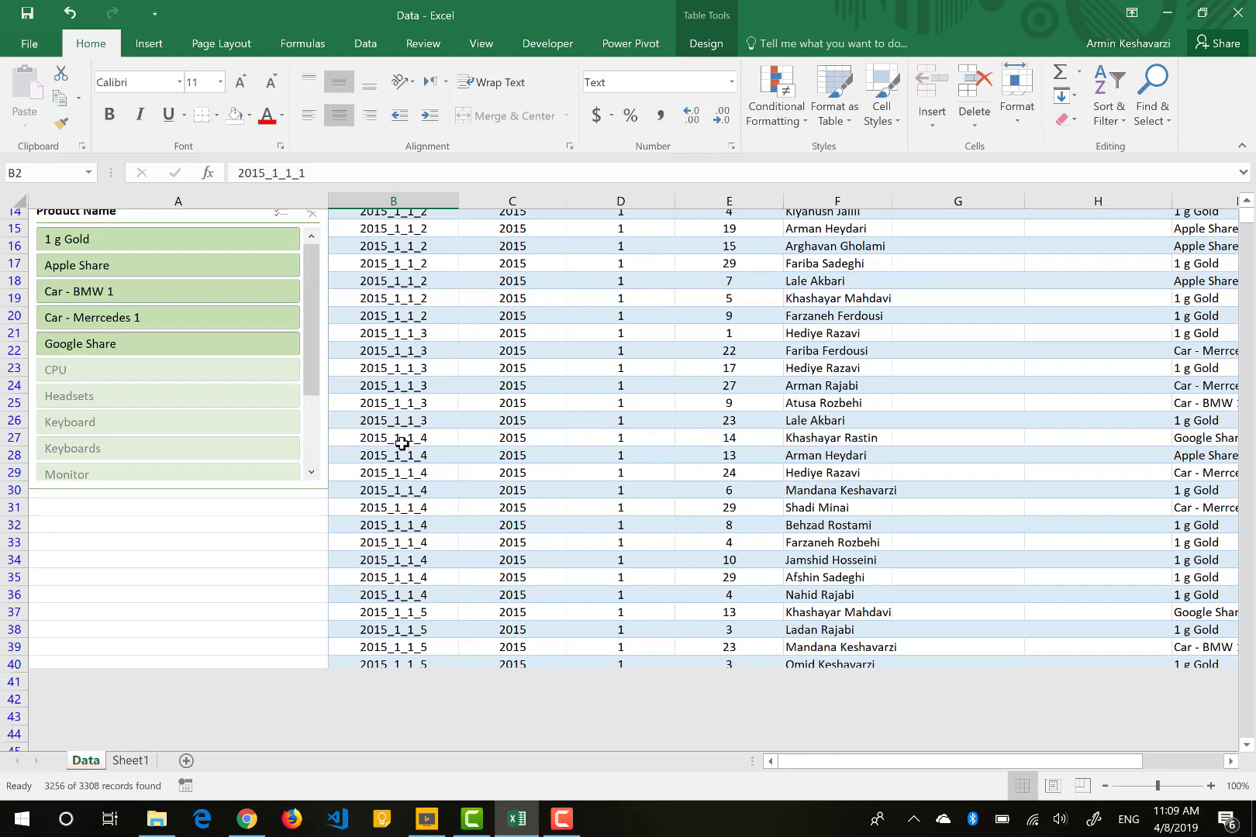
{"action": "scroll", "coordinate": [402, 442], "scroll_direction": "down", "scroll_amount": 3}
{"action": "scroll", "coordinate": [401, 442], "scroll_direction": "up", "scroll_amount": 16}
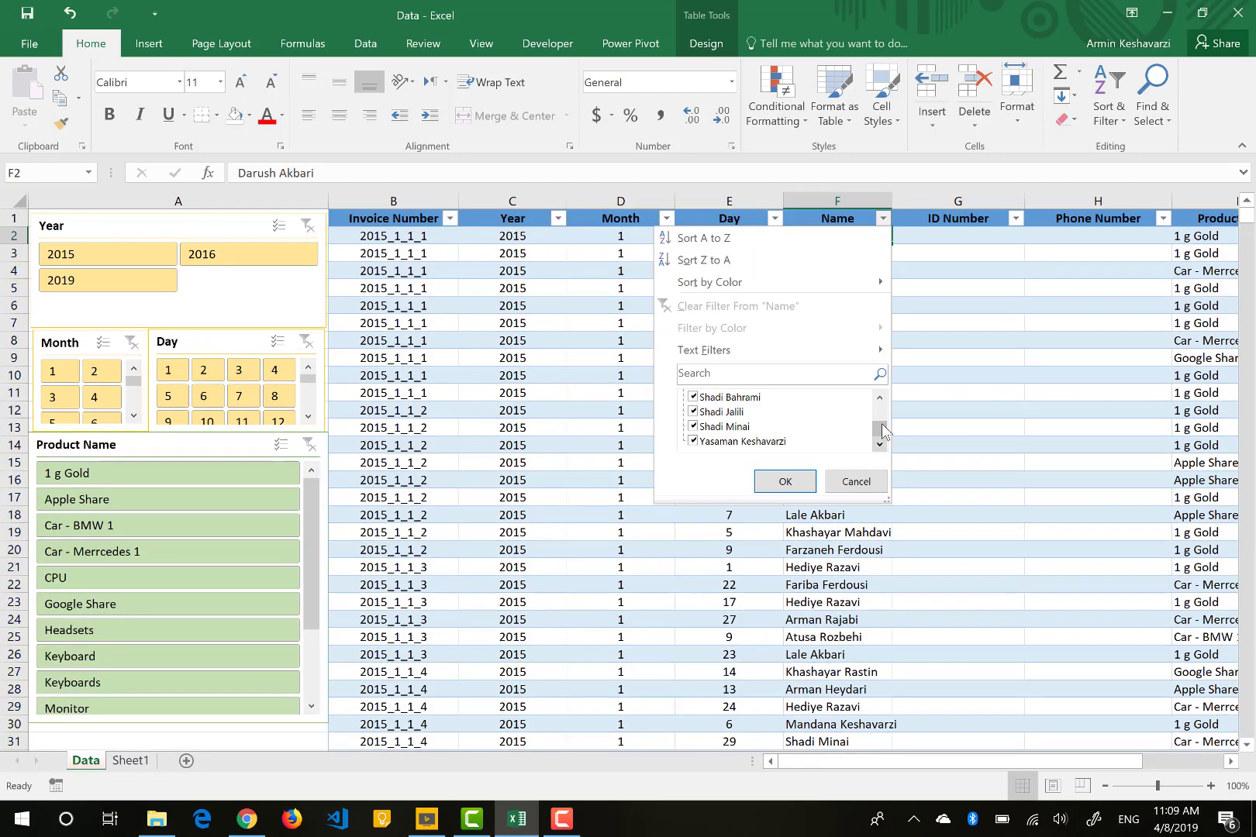
- Filter the Name column by searching its filter list for the chosen surname and keeping all matching names
{"action": "left_click_drag", "start_coordinate": [882, 431], "coordinate": [886, 393]}
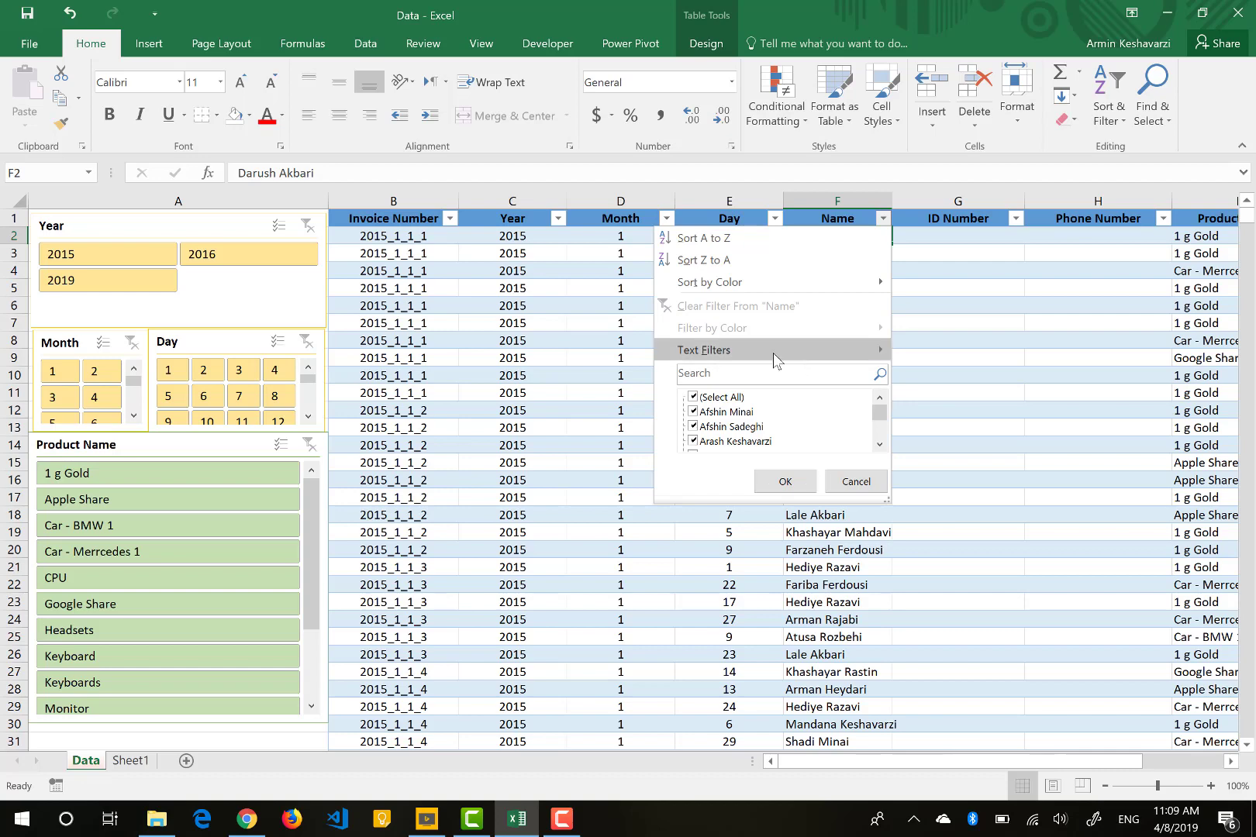
{"action": "left_click", "coordinate": [709, 374]}
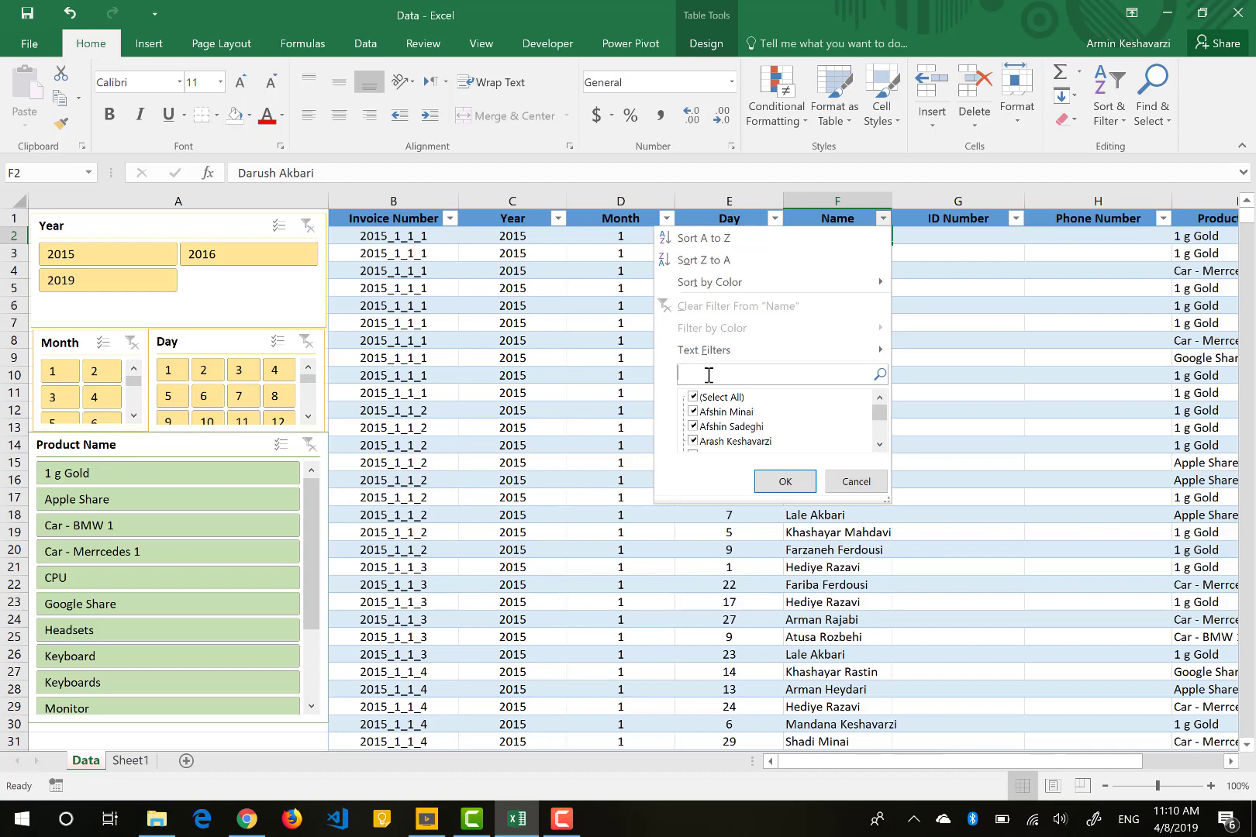
{"action": "type", "text": "Keshavarzi"}
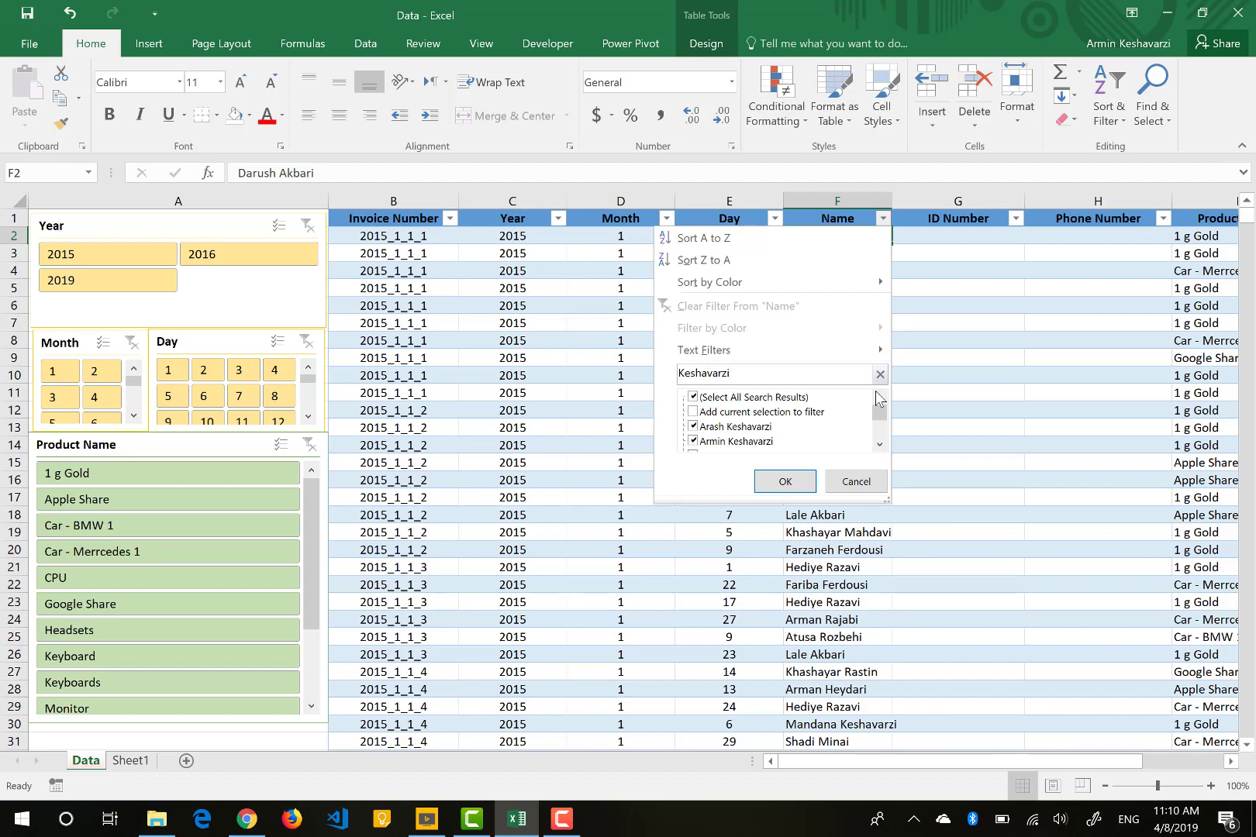
{"action": "scroll", "coordinate": [880, 423], "scroll_direction": "down", "scroll_amount": 3}
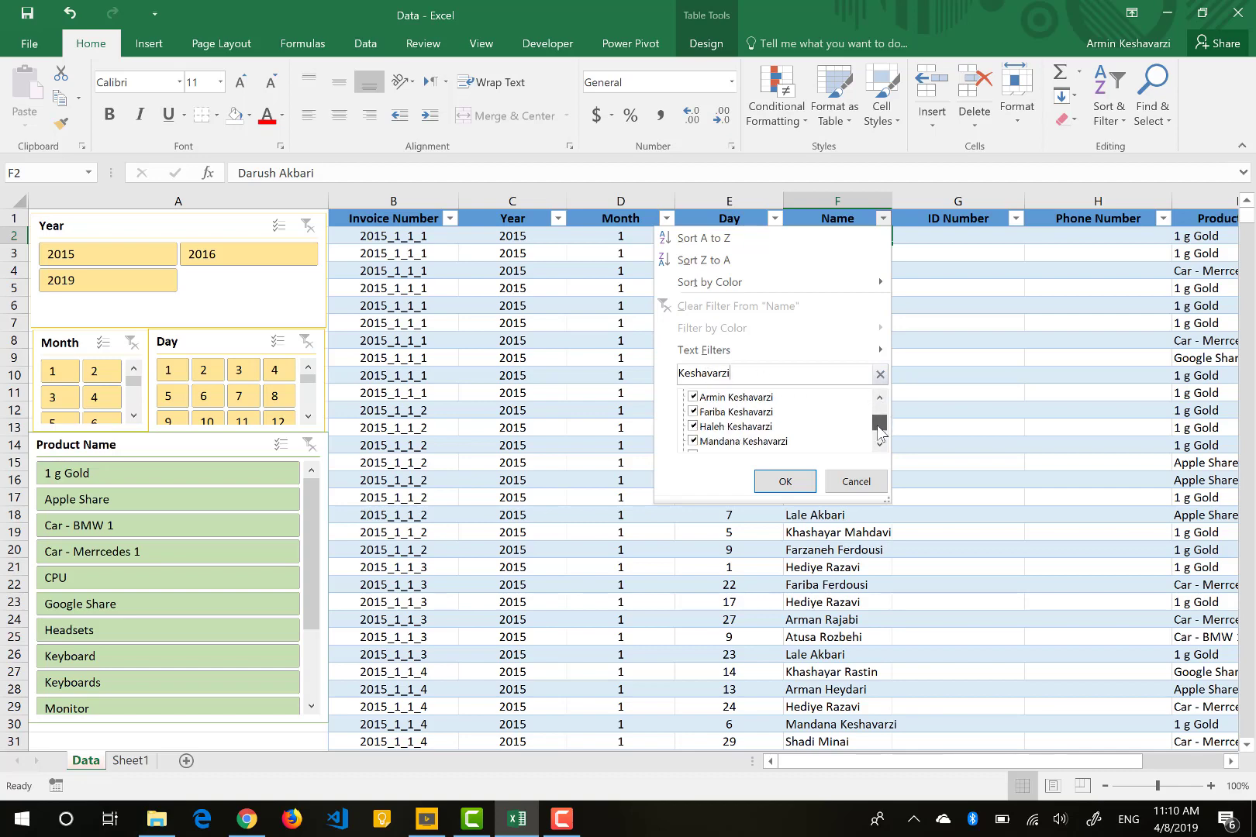
{"action": "scroll", "coordinate": [884, 424], "scroll_direction": "up", "scroll_amount": 3}
{"action": "left_click", "coordinate": [781, 483]}
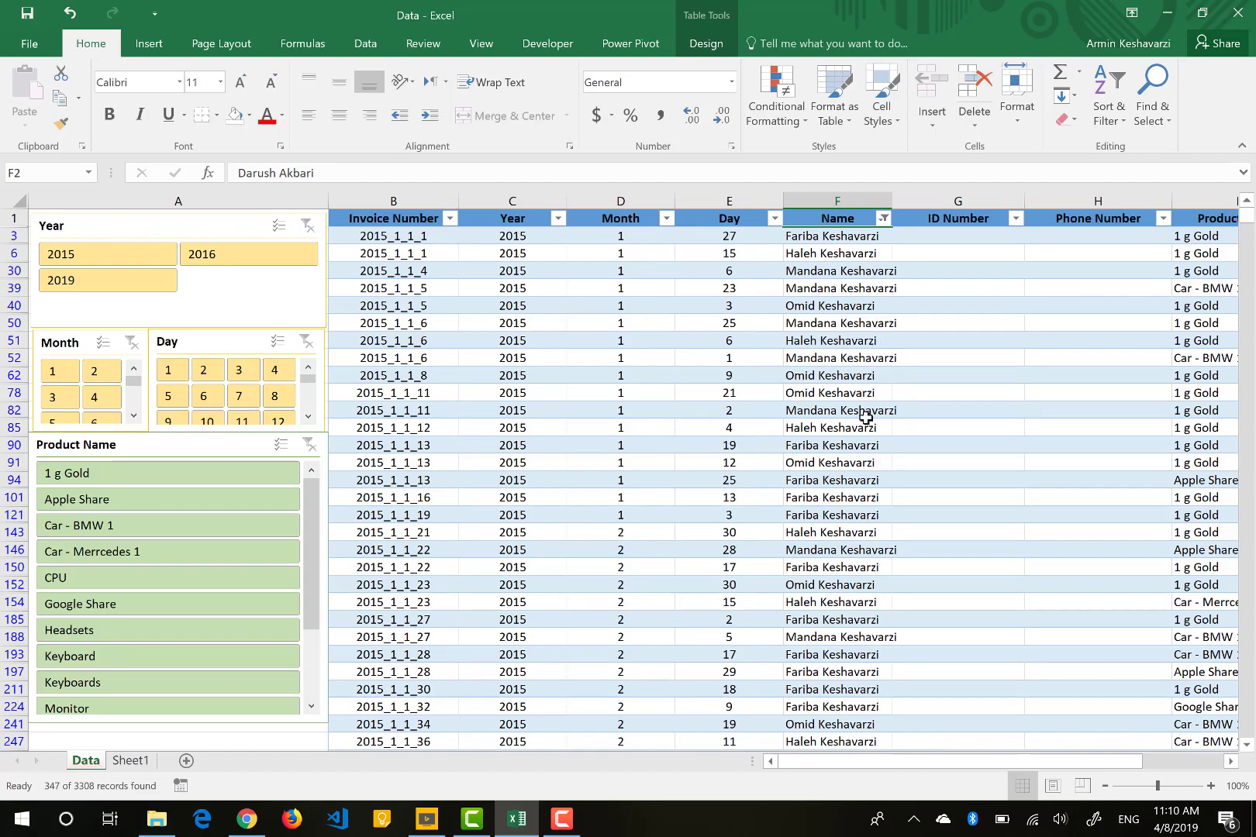
- Look over the rows filtered by surname, and clear the filter from the Name column
{"action": "scroll", "coordinate": [865, 419], "scroll_direction": "down", "scroll_amount": 6}
{"action": "scroll", "coordinate": [865, 419], "scroll_direction": "down", "scroll_amount": 15}
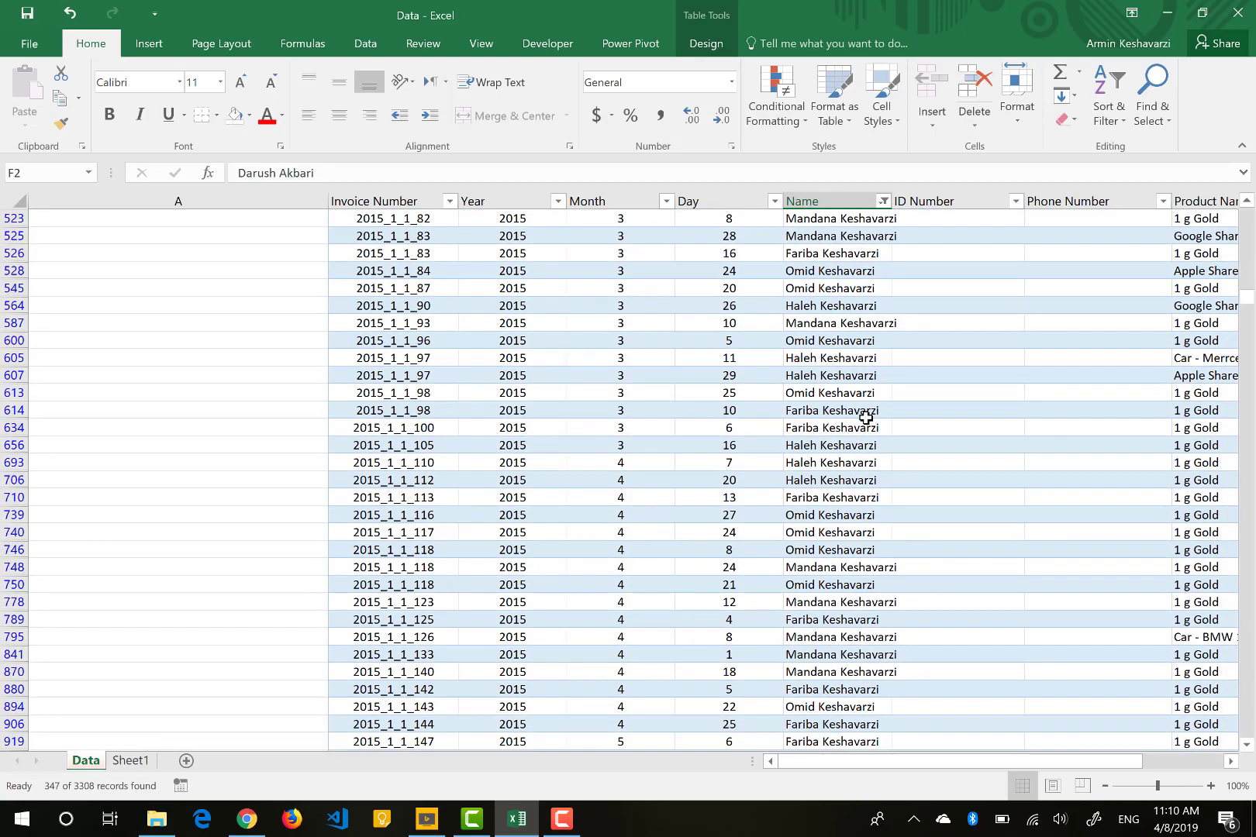
{"action": "scroll", "coordinate": [865, 419], "scroll_direction": "down", "scroll_amount": 9}
{"action": "scroll", "coordinate": [866, 419], "scroll_direction": "up", "scroll_amount": 20}
{"action": "scroll", "coordinate": [865, 419], "scroll_direction": "up", "scroll_amount": 8}
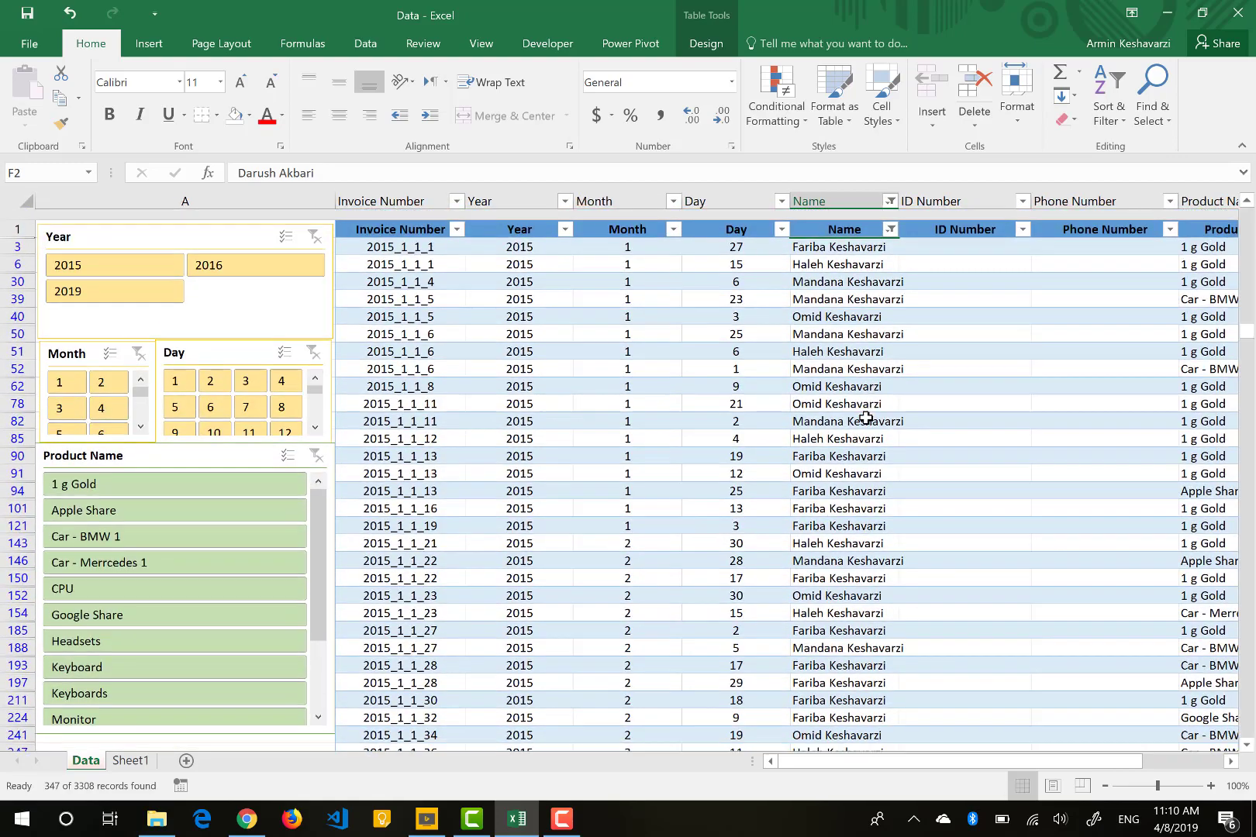
{"action": "left_click", "coordinate": [883, 219]}
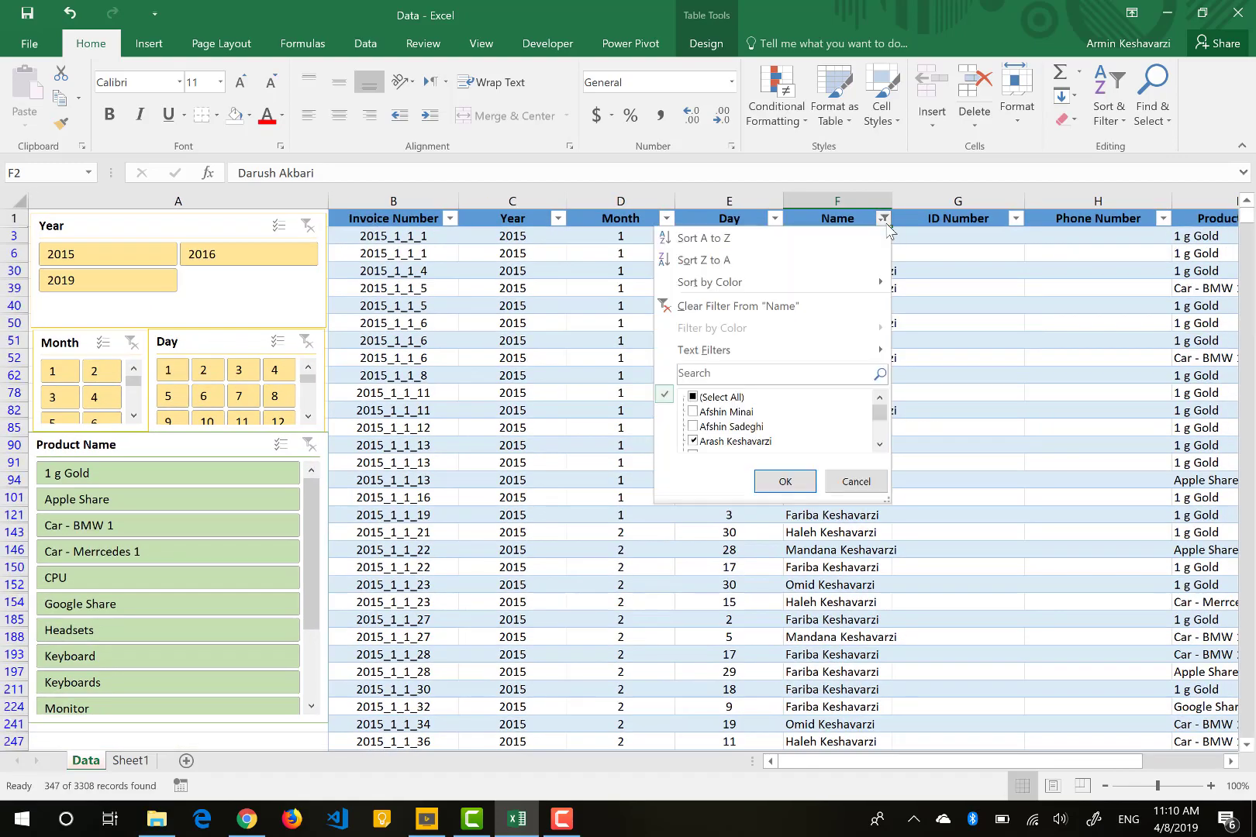
{"action": "left_click", "coordinate": [661, 306]}
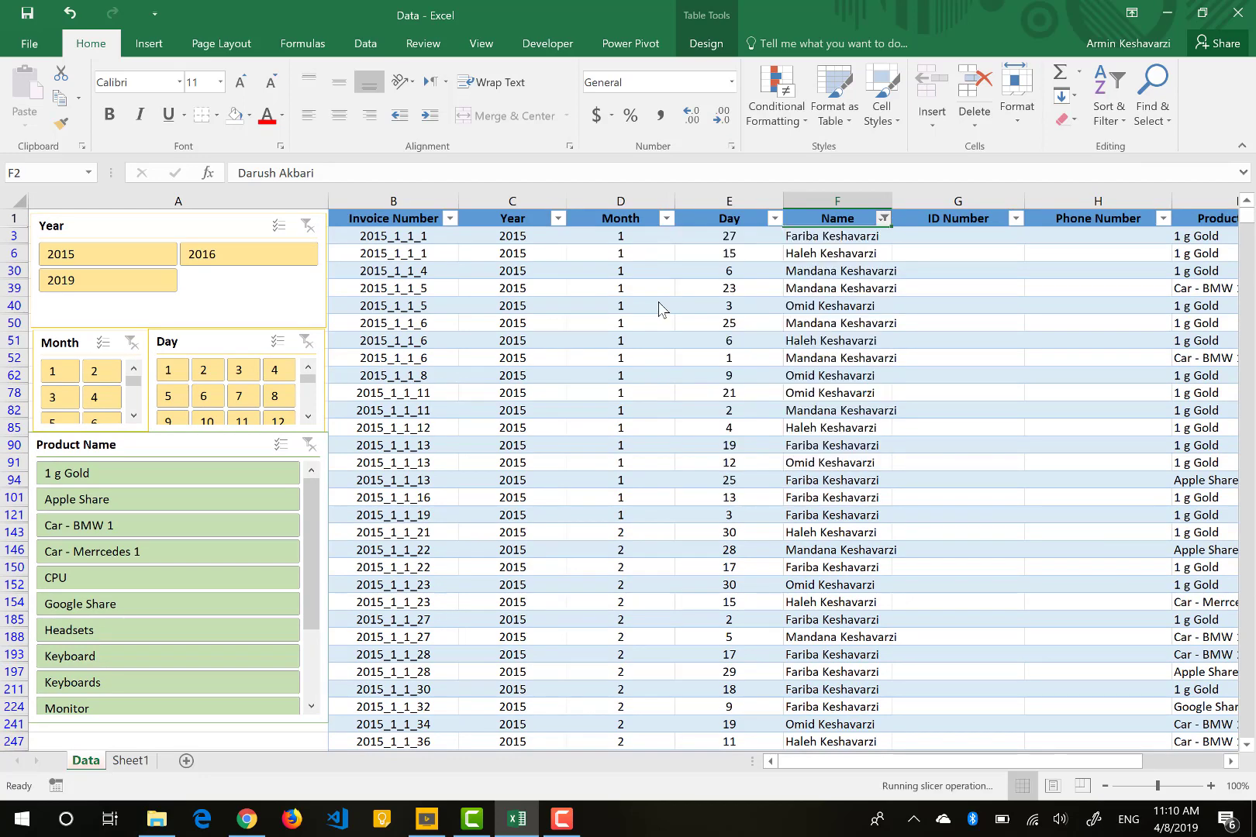
- Apply a Contains text filter to the Name column using the same surname
{"action": "left_click", "coordinate": [883, 219]}
{"action": "mouse_move", "coordinate": [762, 346]}
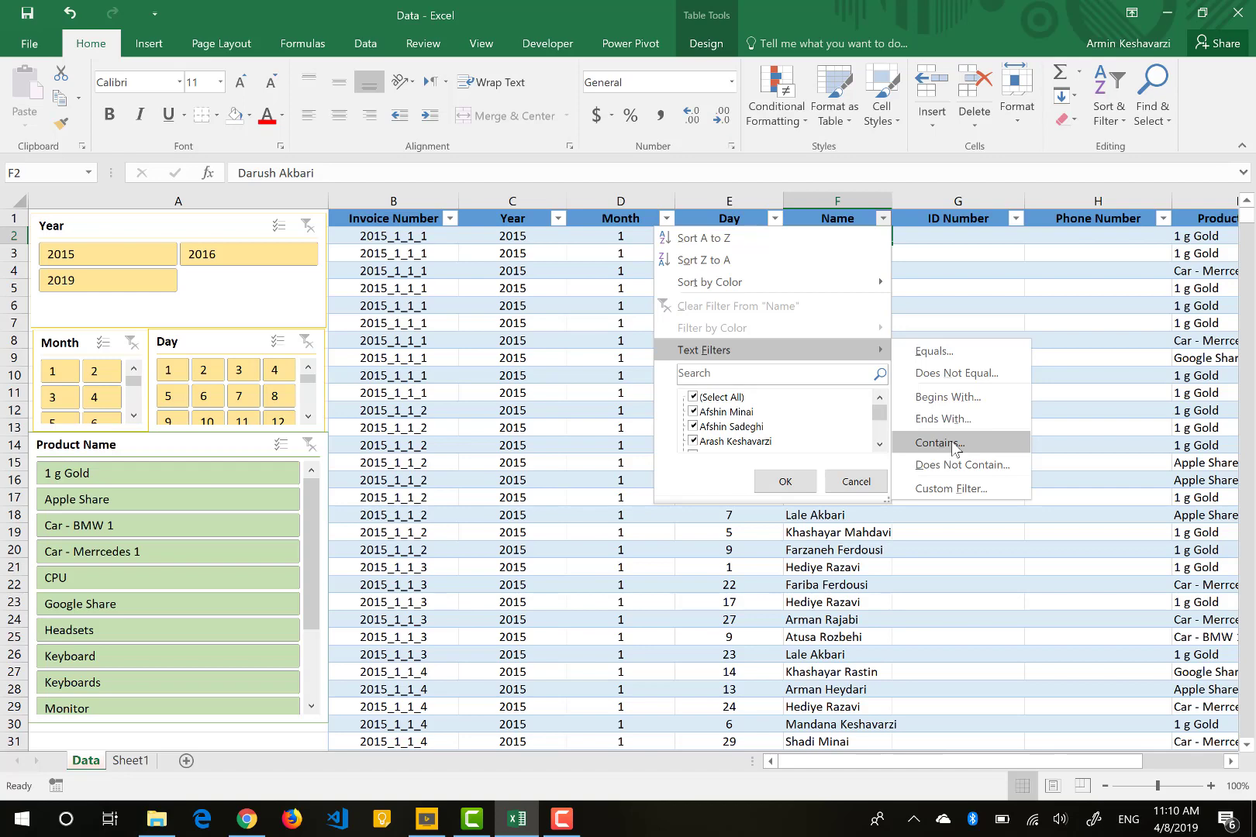
{"action": "left_click", "coordinate": [940, 443]}
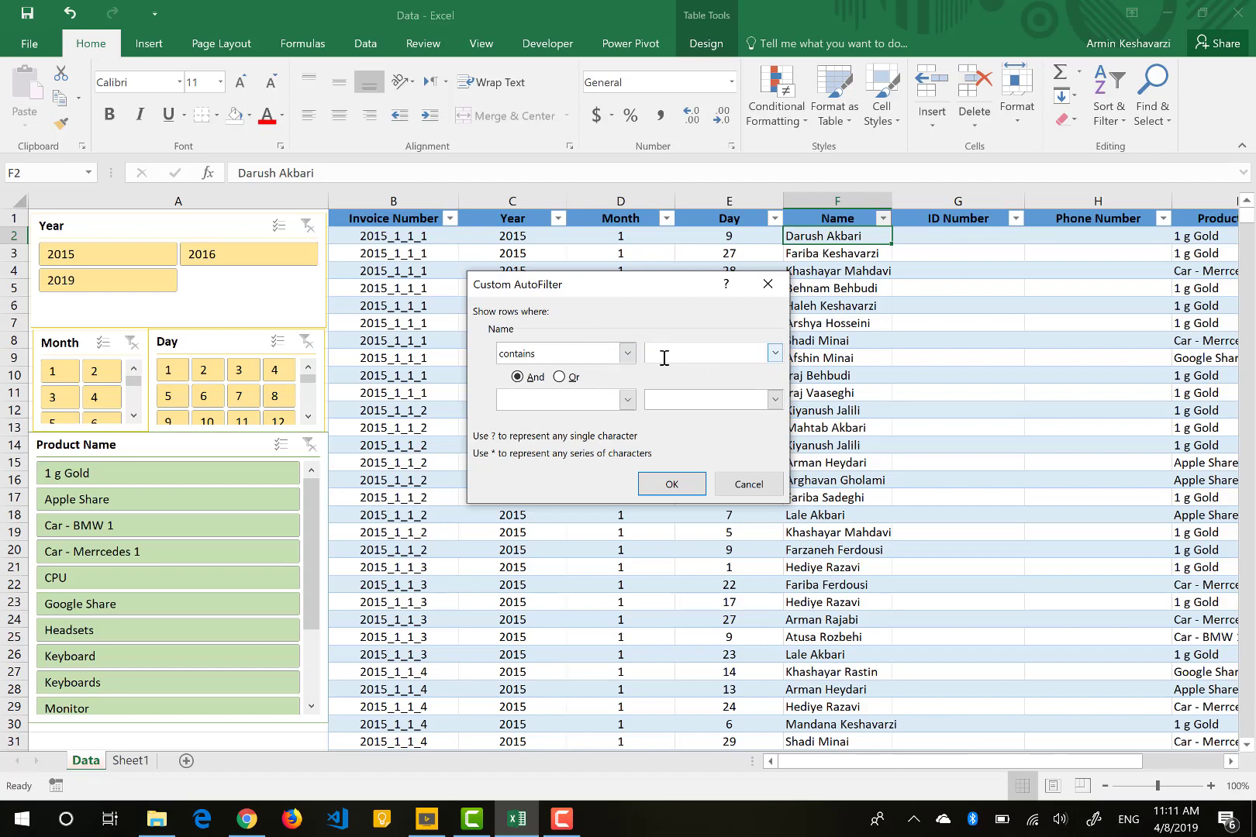
{"action": "type", "text": "Keshavarzi"}
{"action": "left_click", "coordinate": [673, 489]}
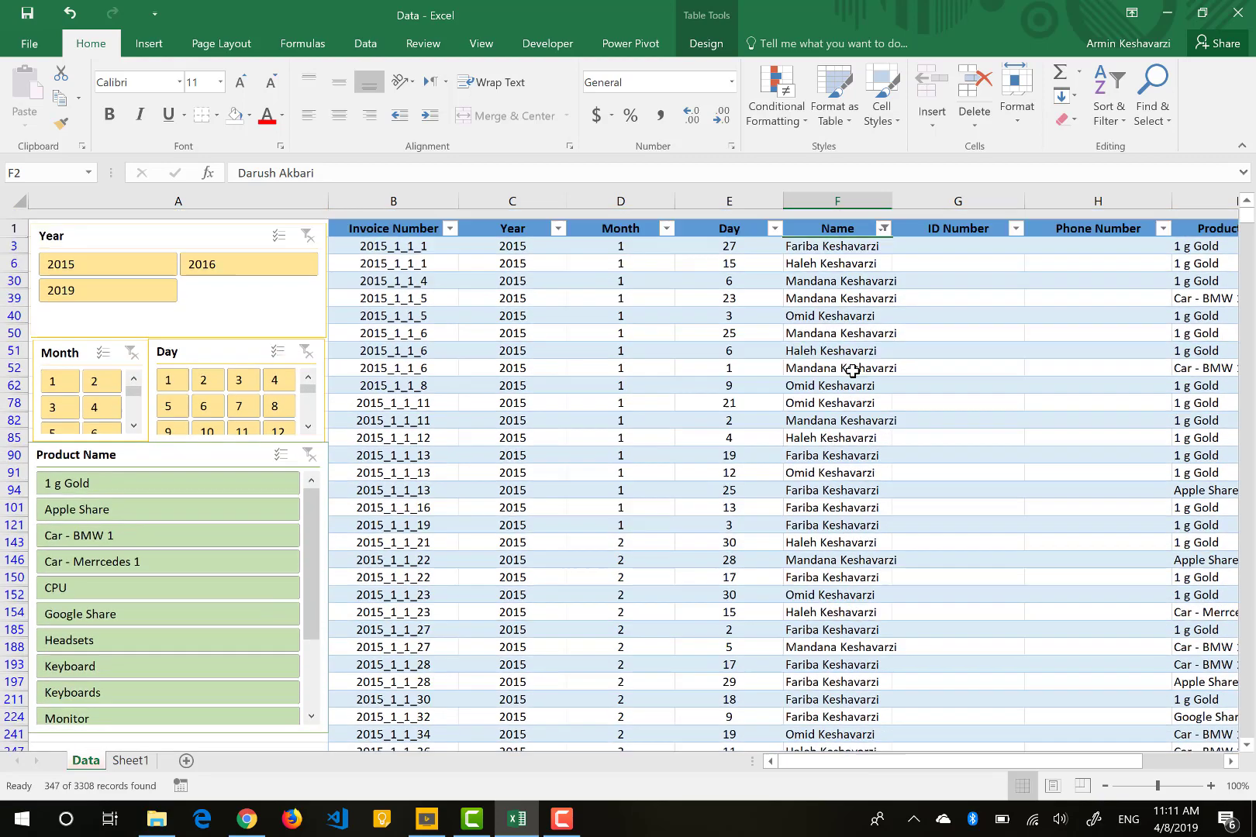
- Clear the Contains filter from the Name column
{"action": "left_click", "coordinate": [849, 305]}
{"action": "left_click", "coordinate": [883, 219]}
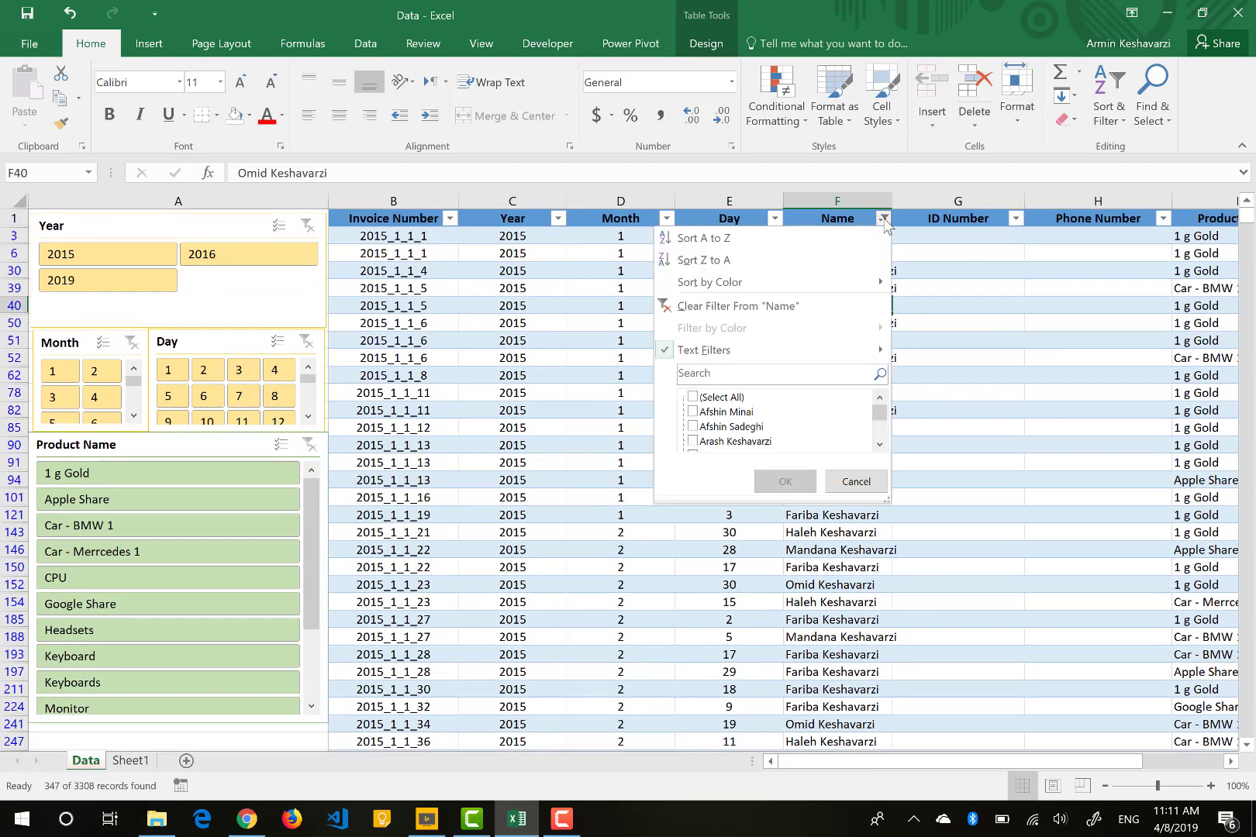
{"action": "left_click", "coordinate": [673, 307]}
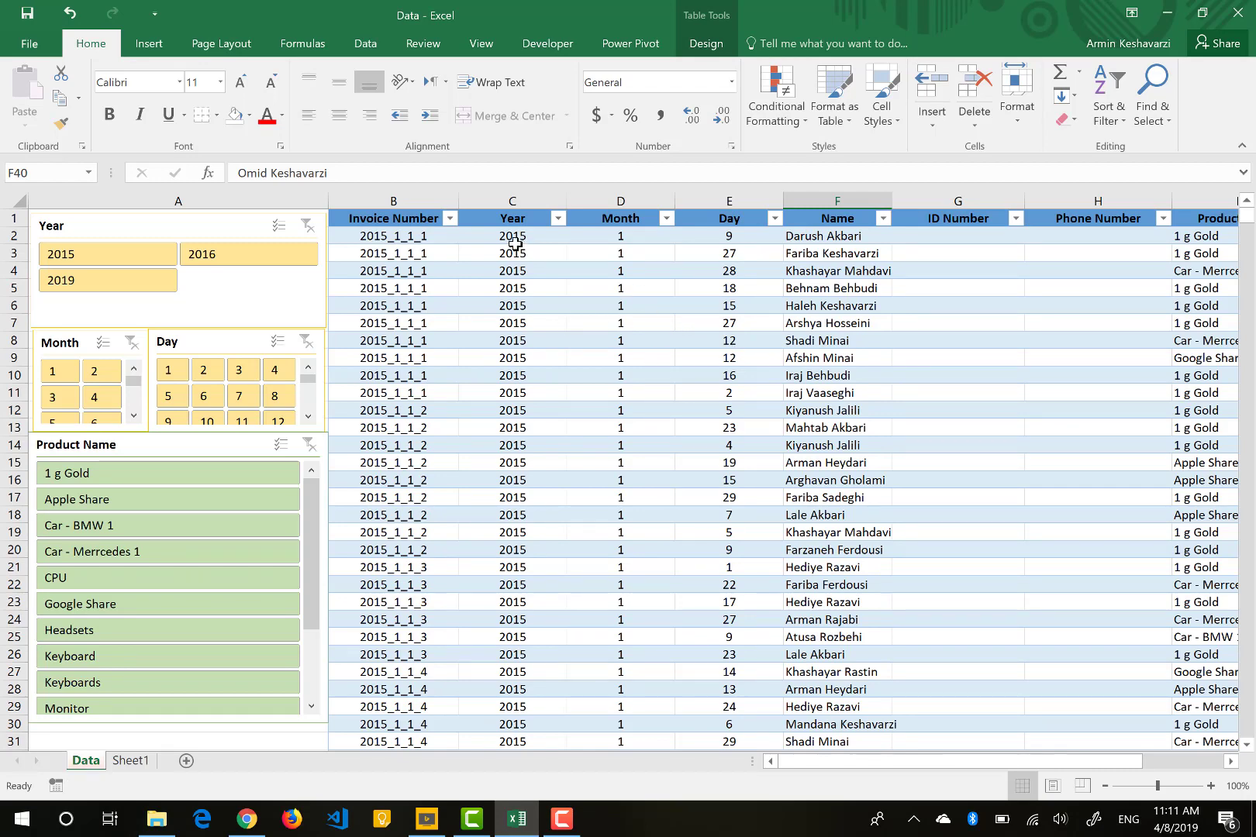
- Apply a custom text filter to the Invoice Number column that equals the invoice number in cell B2, and select the filtered invoice cells
{"action": "left_click", "coordinate": [450, 219]}
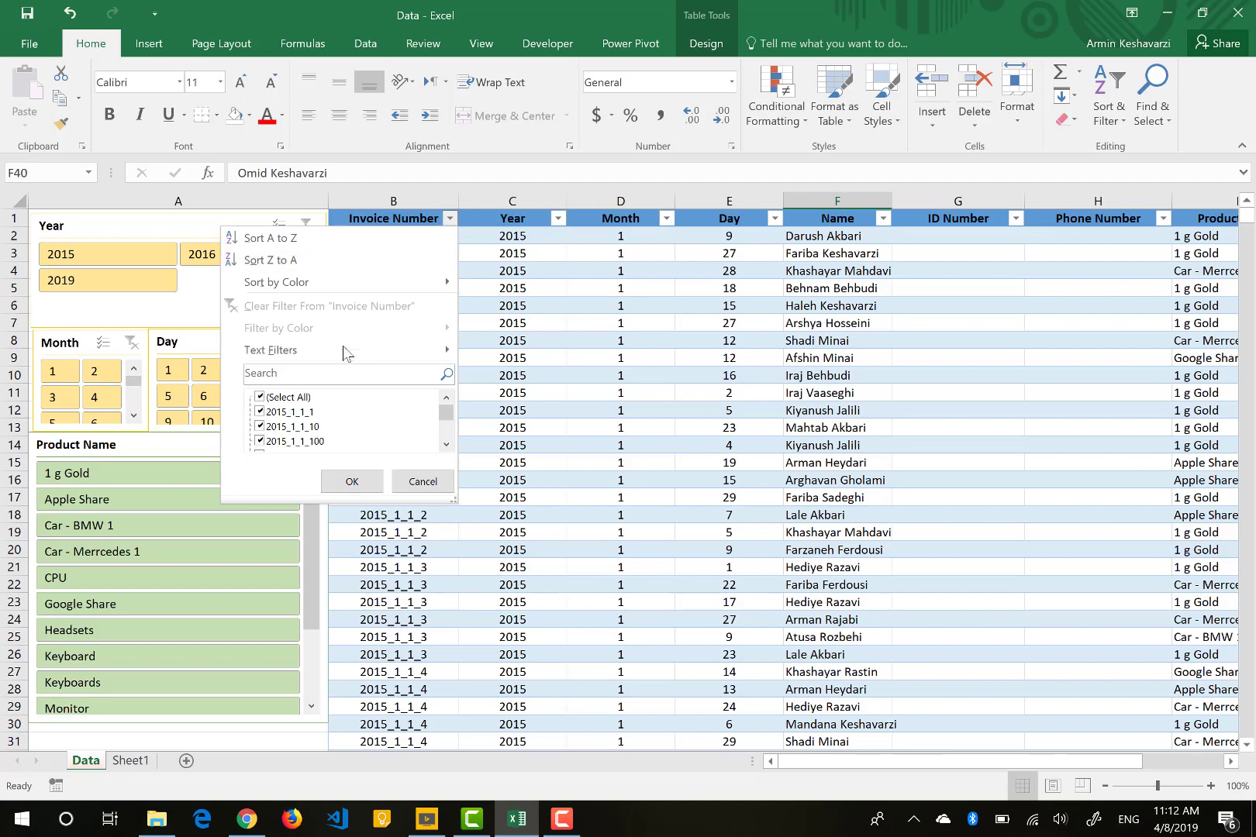
{"action": "mouse_move", "coordinate": [335, 353]}
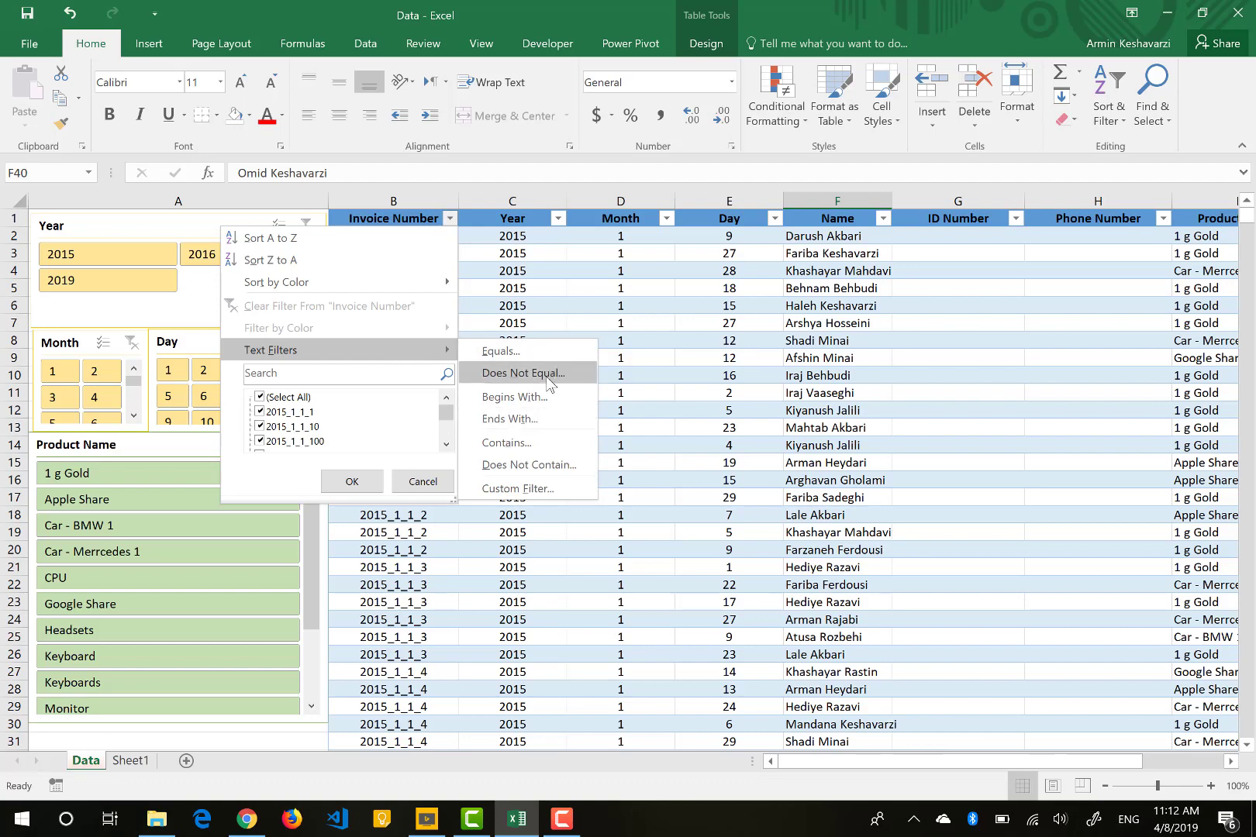
{"action": "left_click", "coordinate": [518, 492]}
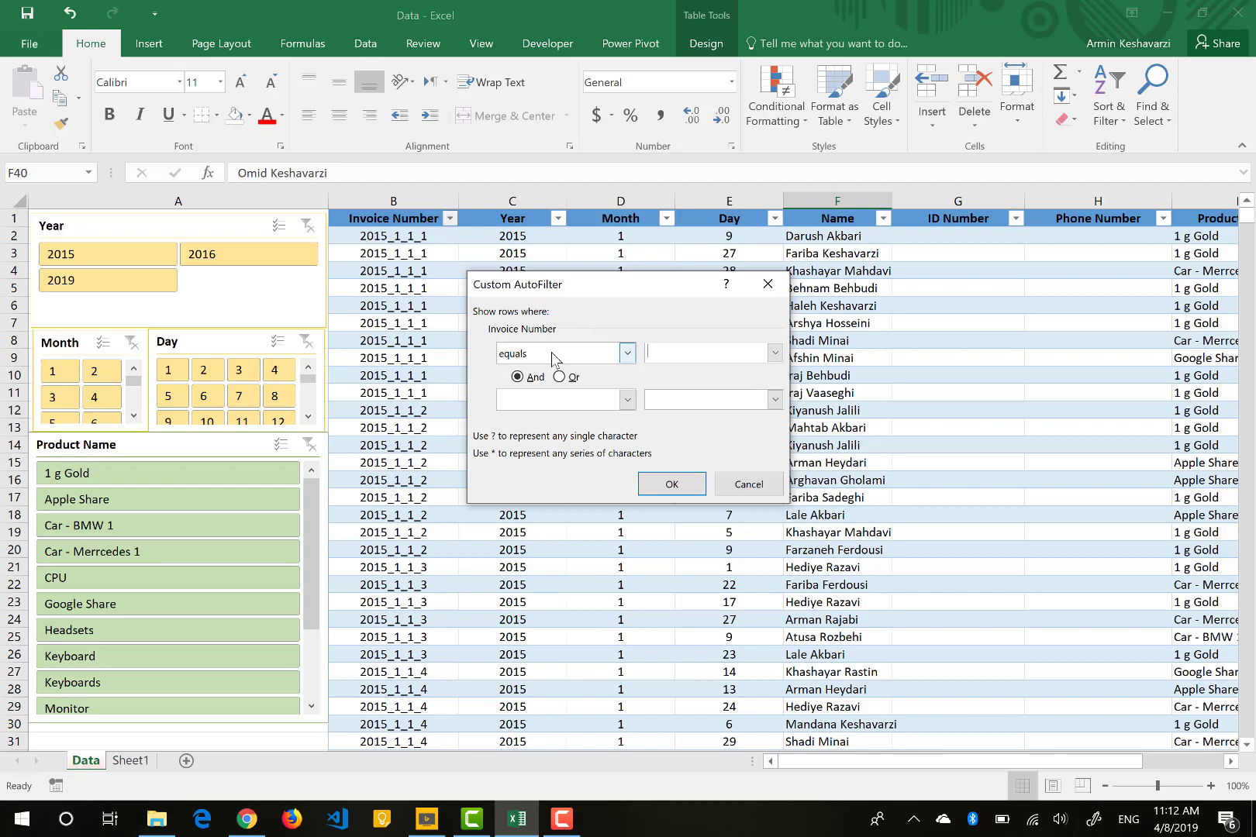
{"action": "left_click", "coordinate": [628, 353]}
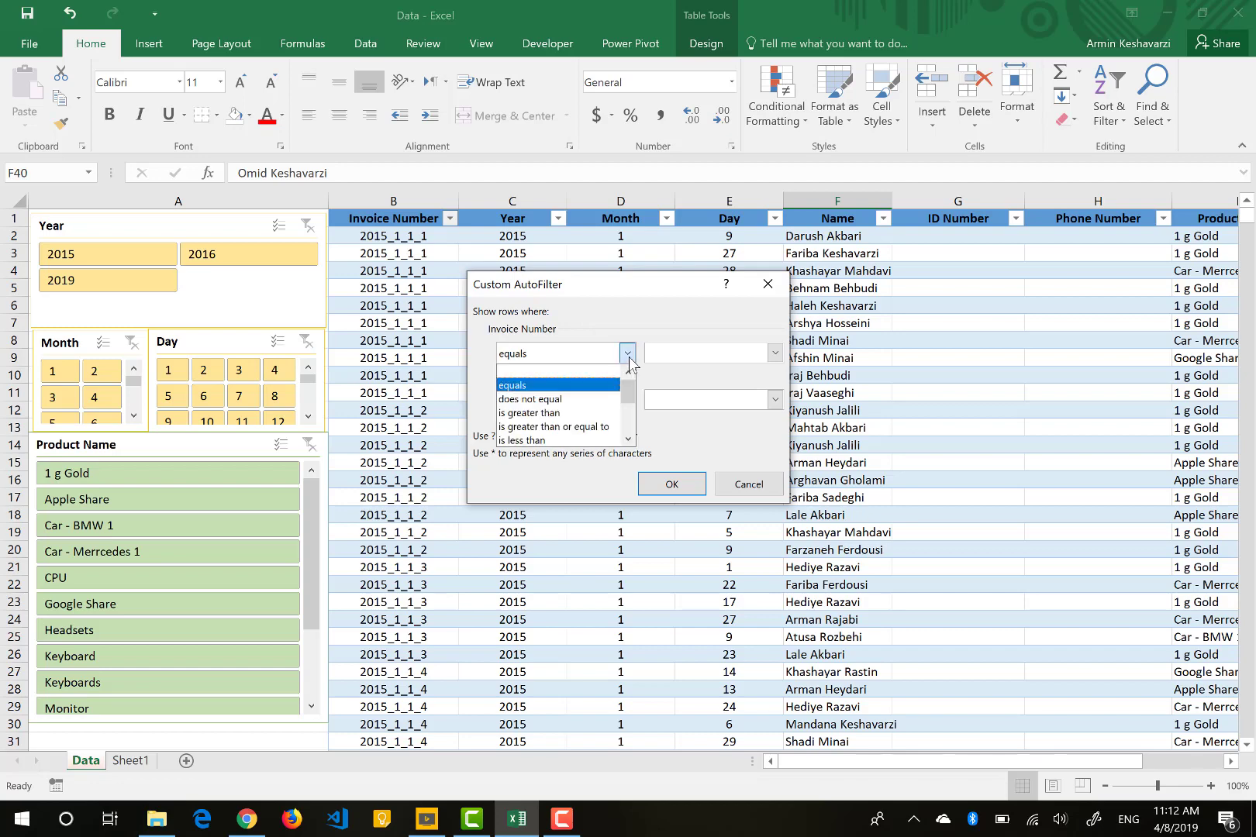
{"action": "left_click", "coordinate": [629, 355]}
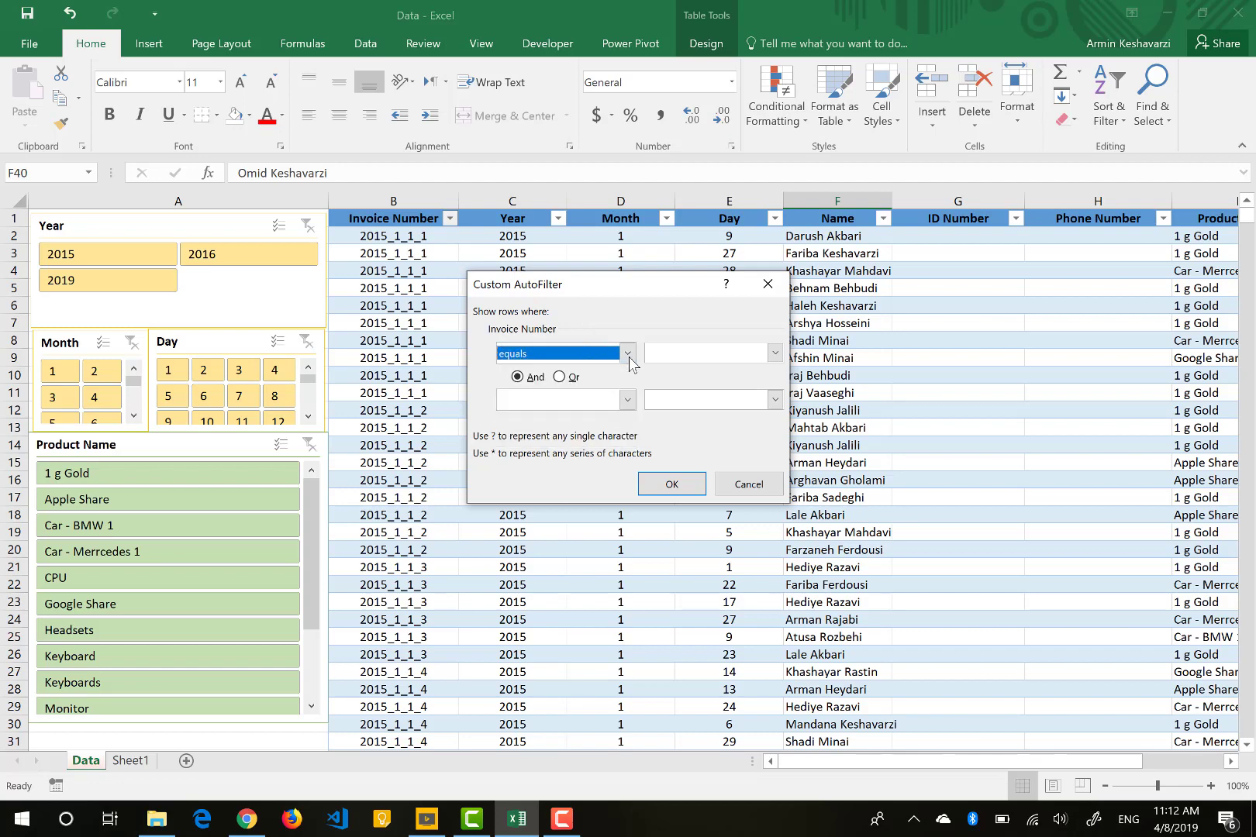
{"action": "left_click", "coordinate": [696, 359]}
{"action": "type", "text": "20"}
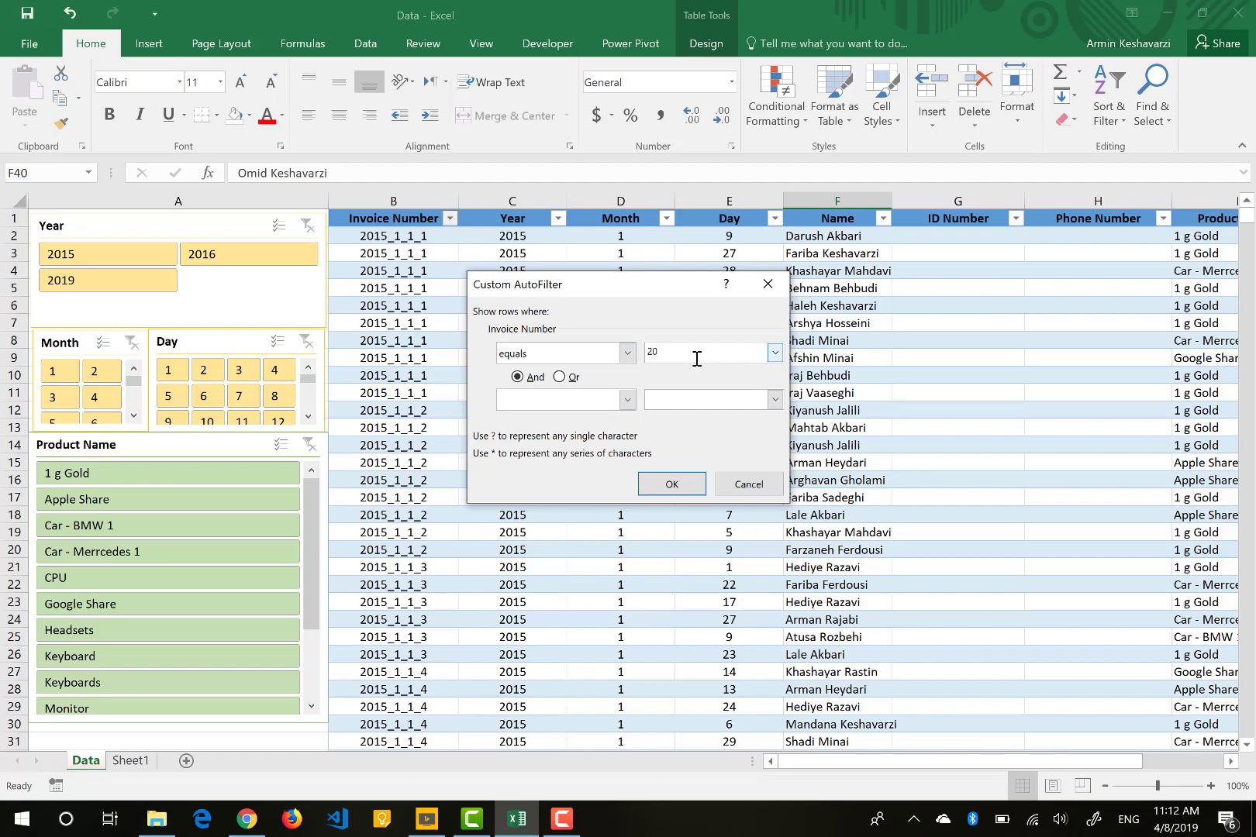
{"action": "type", "text": "15_1_1_1"}
{"action": "left_click", "coordinate": [672, 484]}
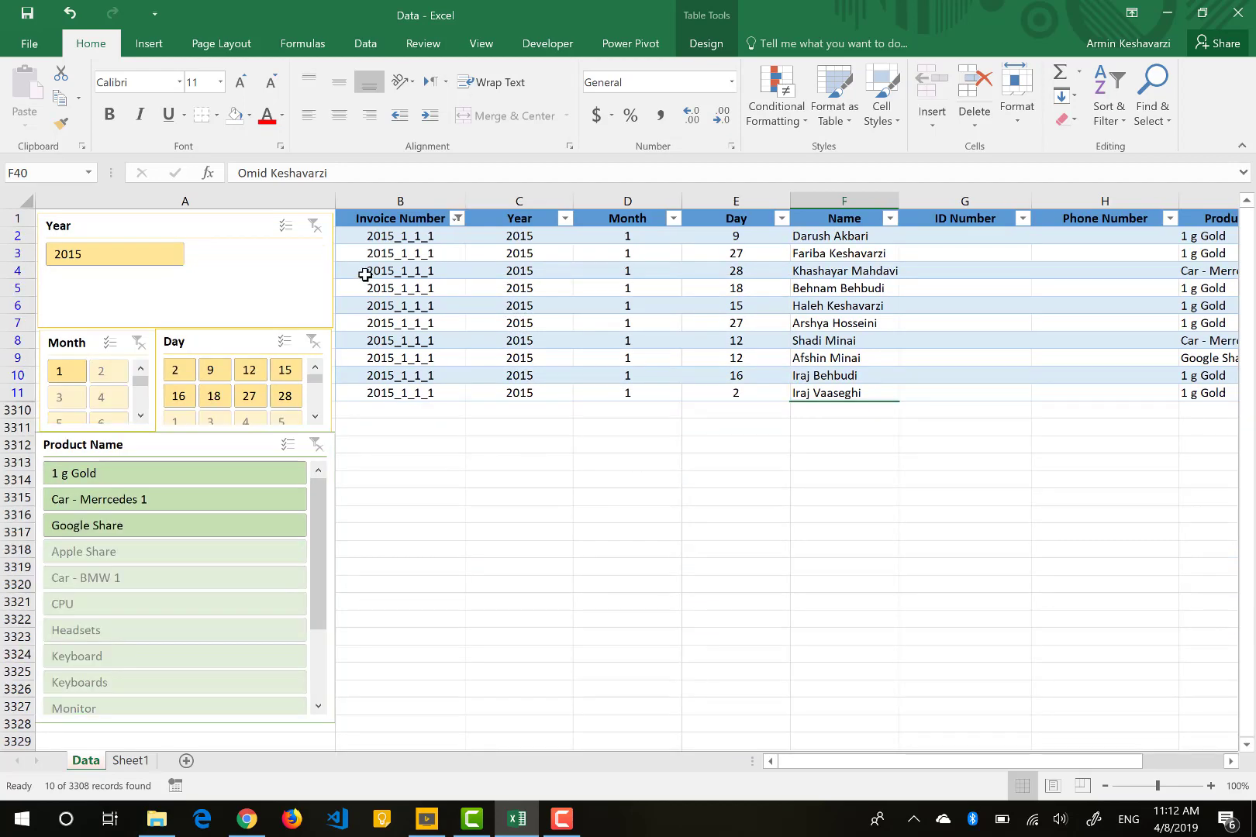
{"action": "left_click_drag", "start_coordinate": [427, 237], "coordinate": [433, 391]}
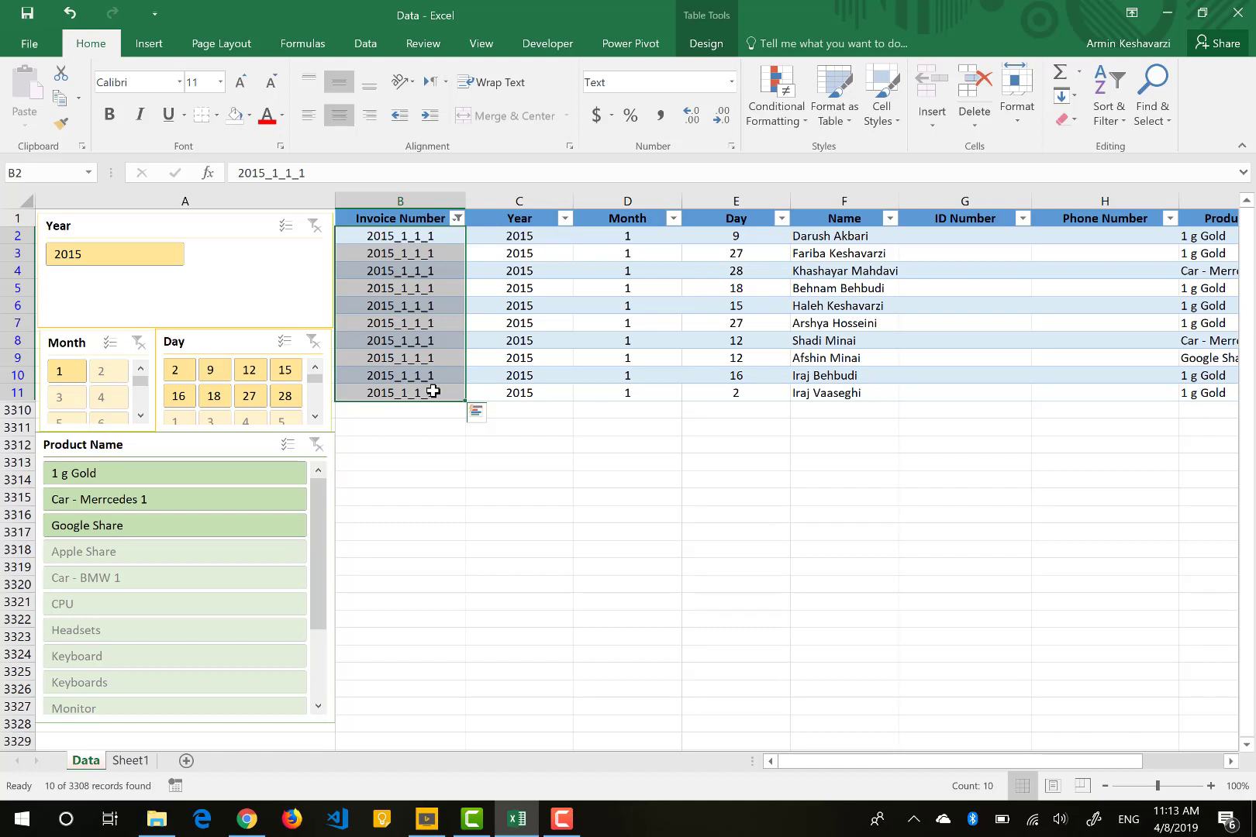
- Extend the Invoice Number custom filter with an Or condition that equals the next invoice number, ending in 2, and select each invoice's cells
{"action": "left_click", "coordinate": [457, 218]}
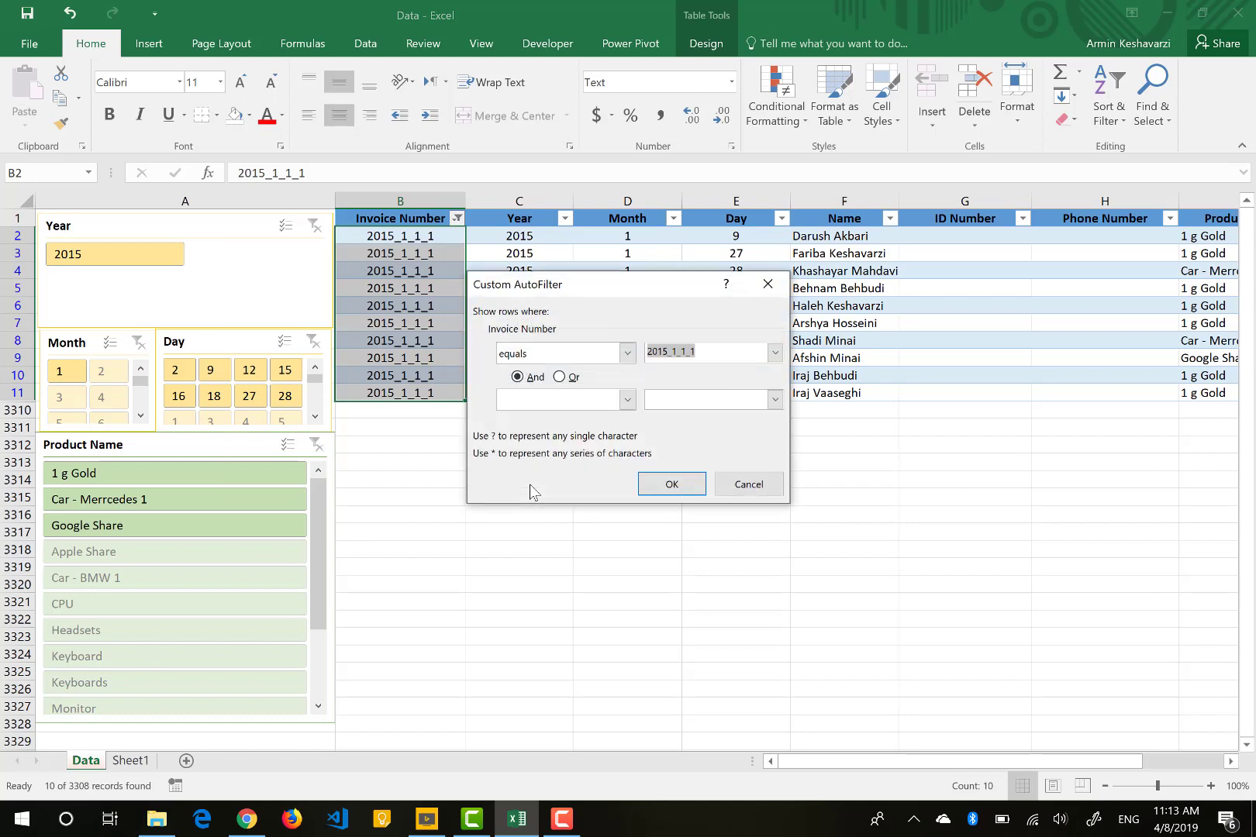
{"action": "left_click", "coordinate": [568, 378]}
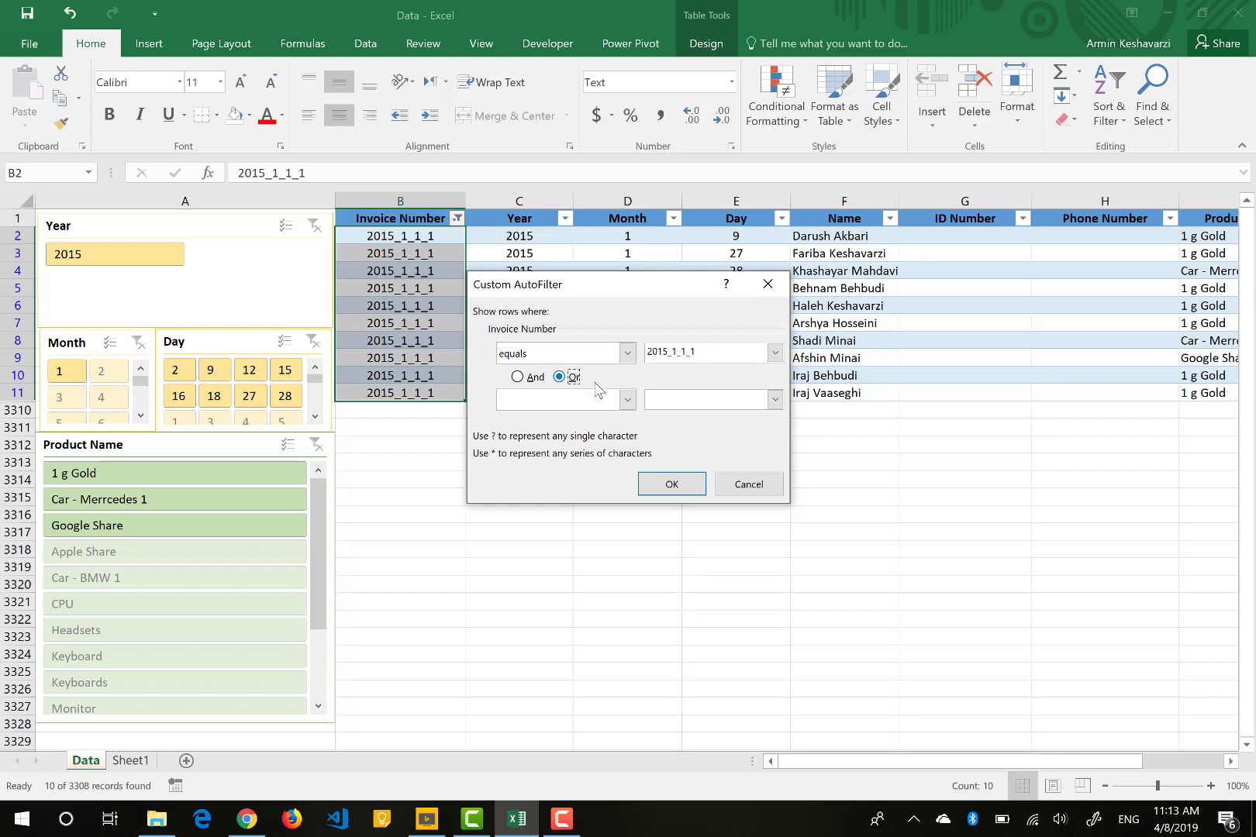
{"action": "left_click", "coordinate": [626, 400]}
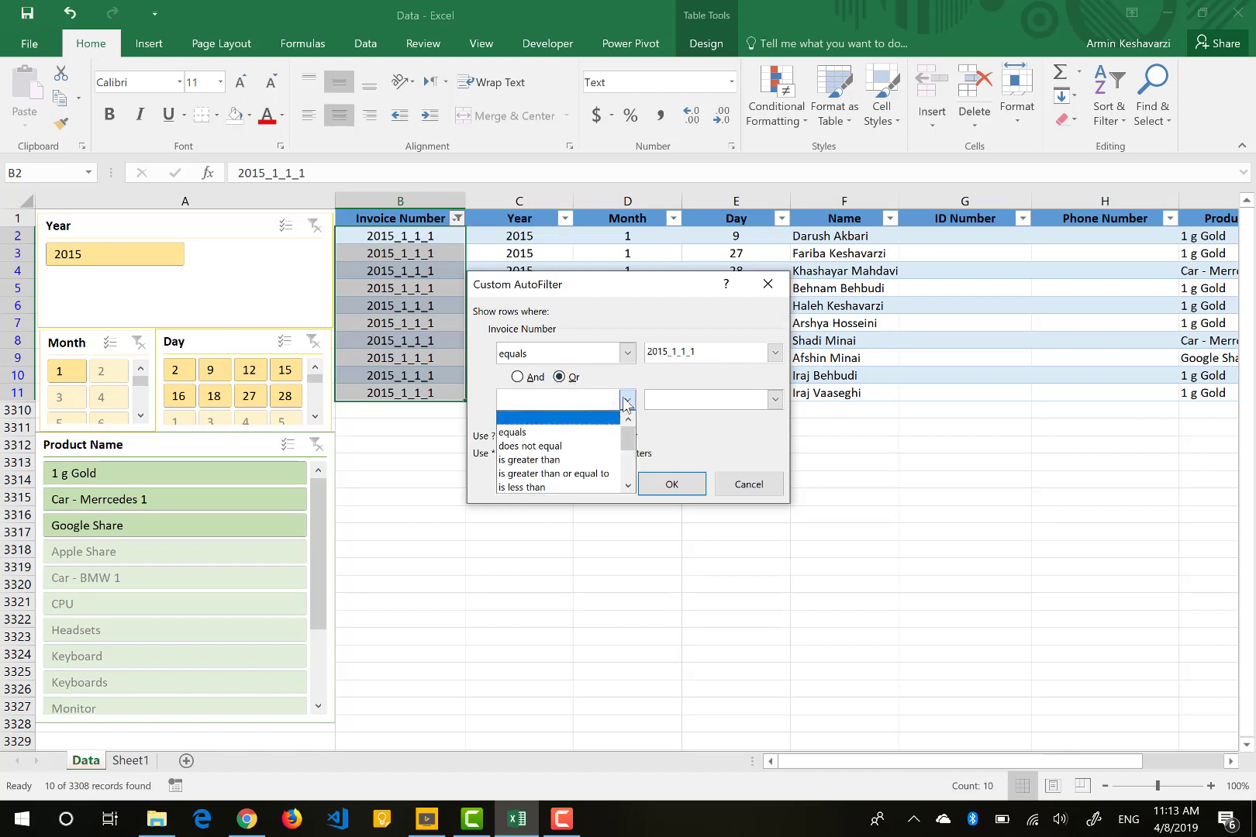
{"action": "left_click", "coordinate": [574, 433]}
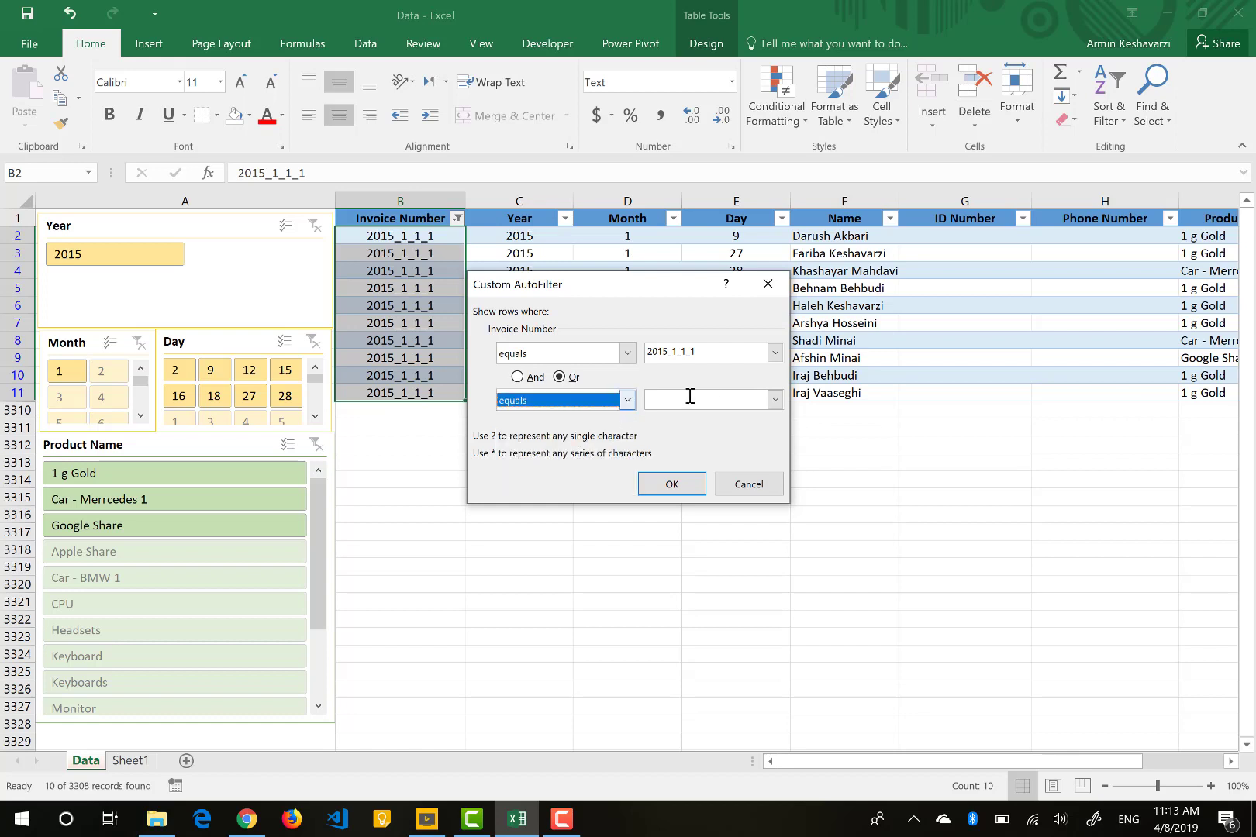
{"action": "left_click", "coordinate": [713, 400]}
{"action": "type", "text": "20"}
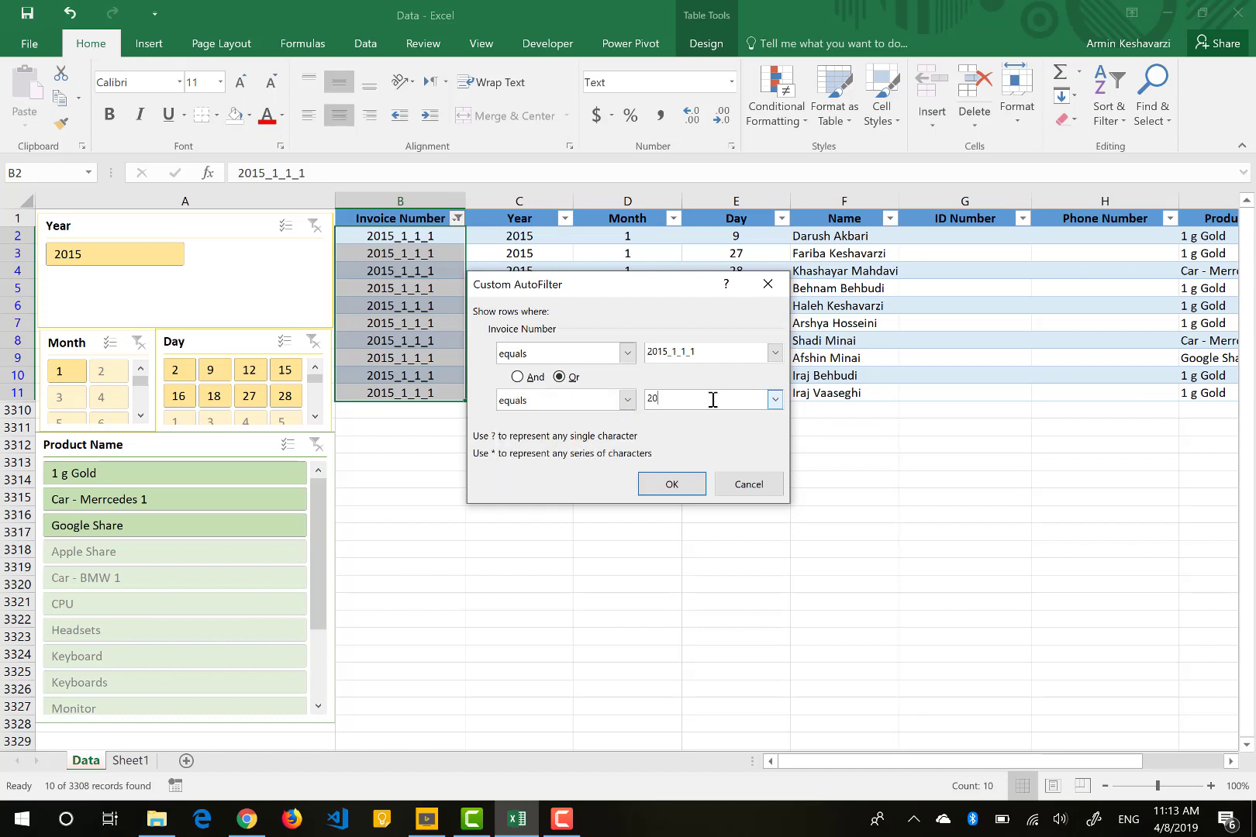
{"action": "type", "text": "15_1_1_2"}
{"action": "double_click", "coordinate": [689, 352]}
{"action": "left_click", "coordinate": [658, 397]}
{"action": "left_click", "coordinate": [672, 484]}
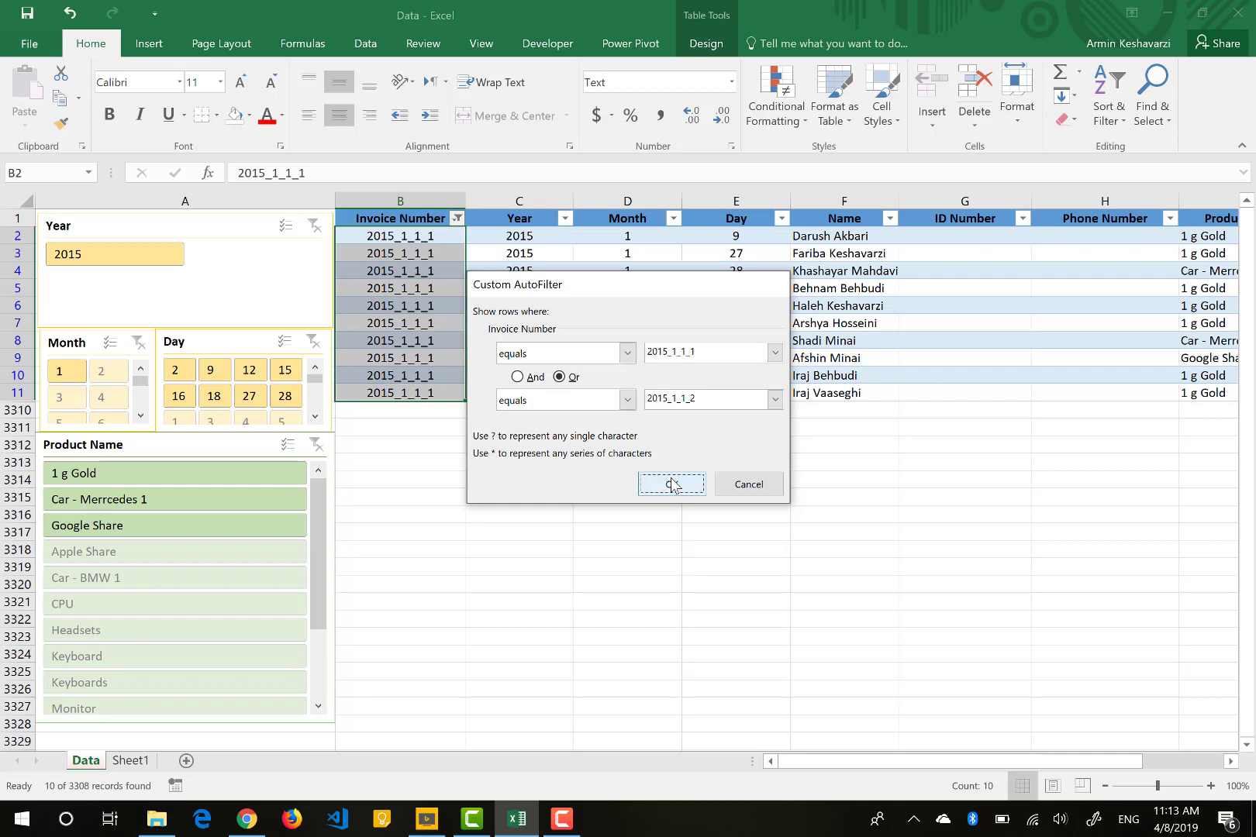
{"action": "left_click_drag", "start_coordinate": [432, 236], "coordinate": [425, 392]}
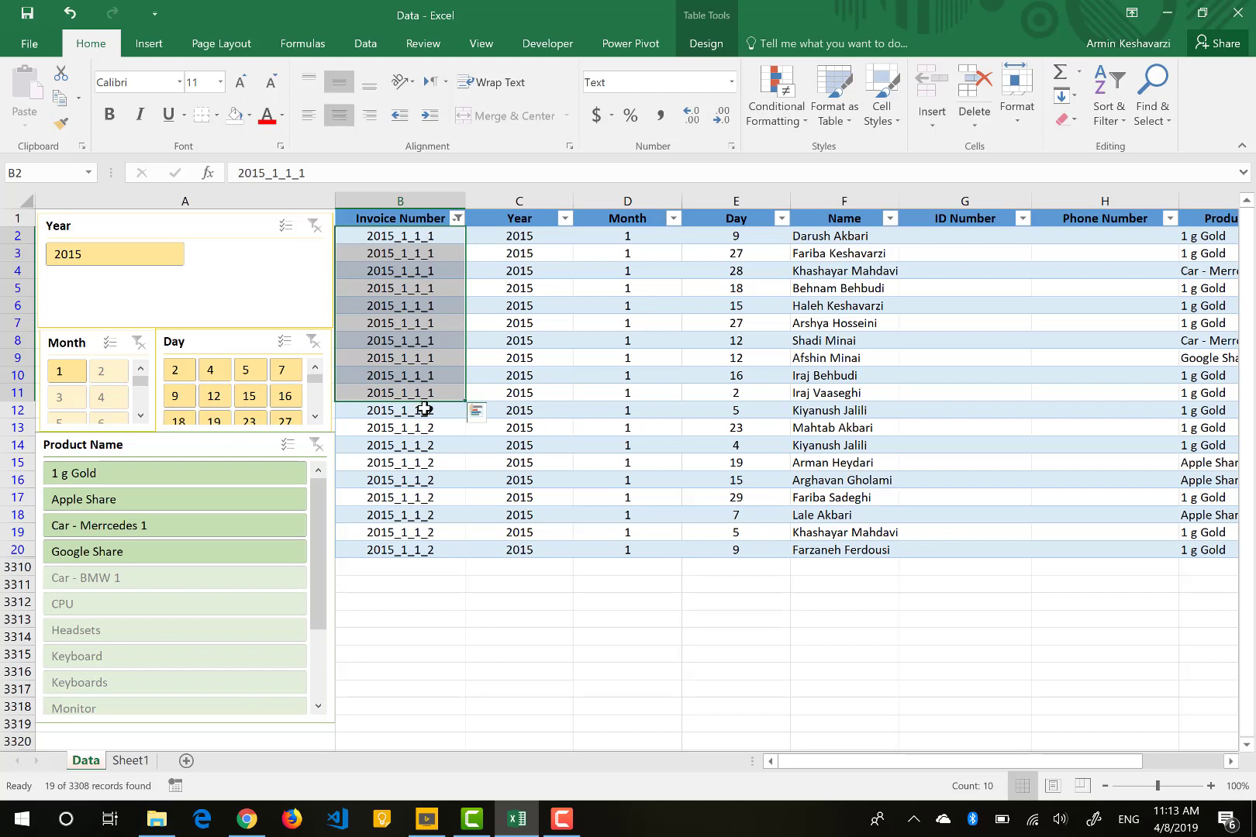
{"action": "left_click_drag", "start_coordinate": [425, 409], "coordinate": [420, 547]}
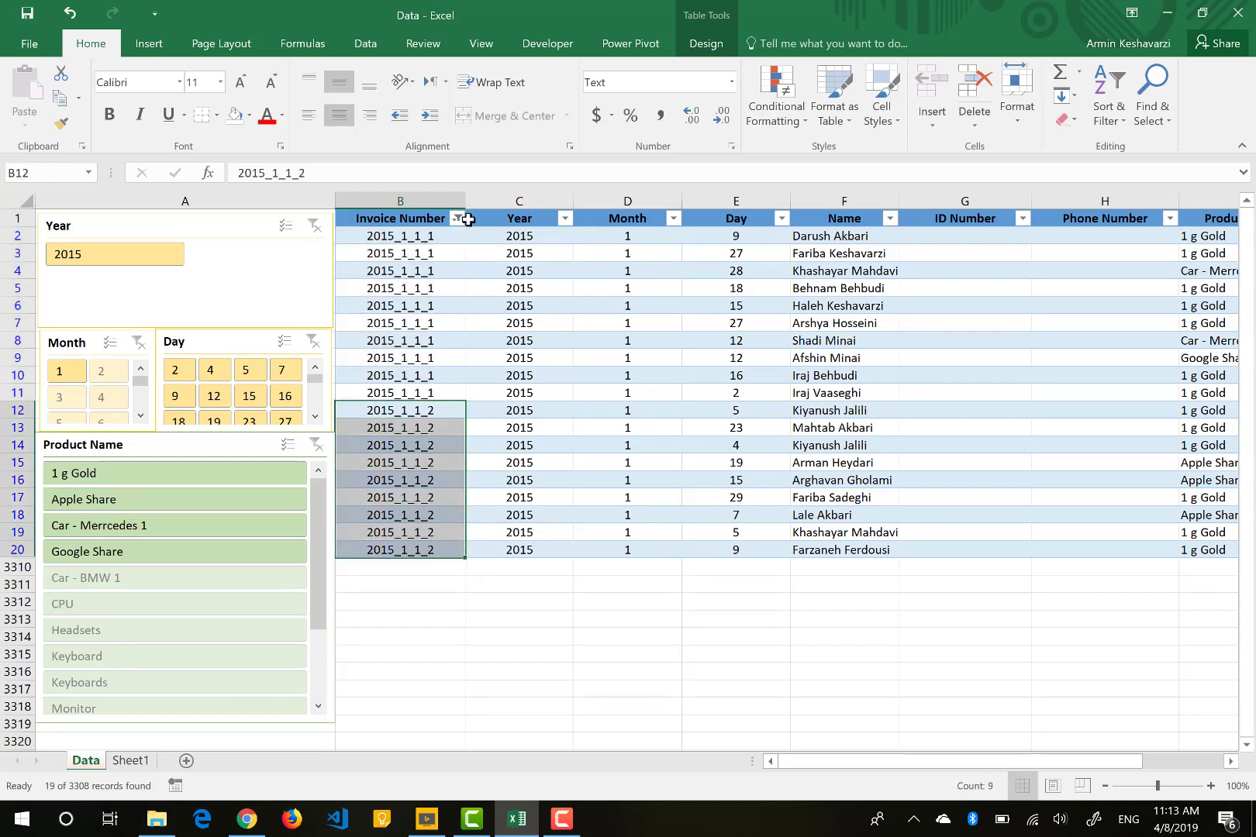
- Switch the Invoice Number custom filter to combine its two equals conditions with And, and apply it
{"action": "left_click", "coordinate": [458, 218]}
{"action": "mouse_move", "coordinate": [321, 352]}
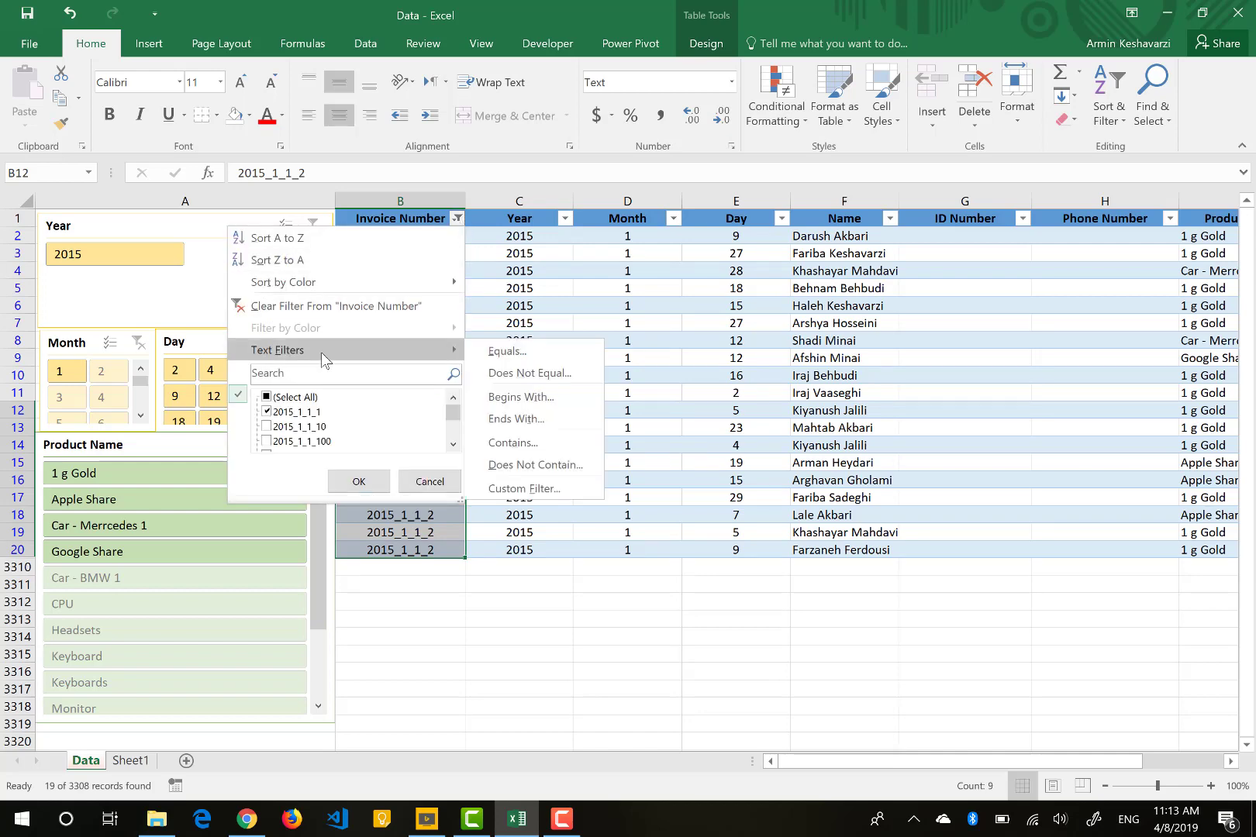
{"action": "left_click", "coordinate": [527, 489]}
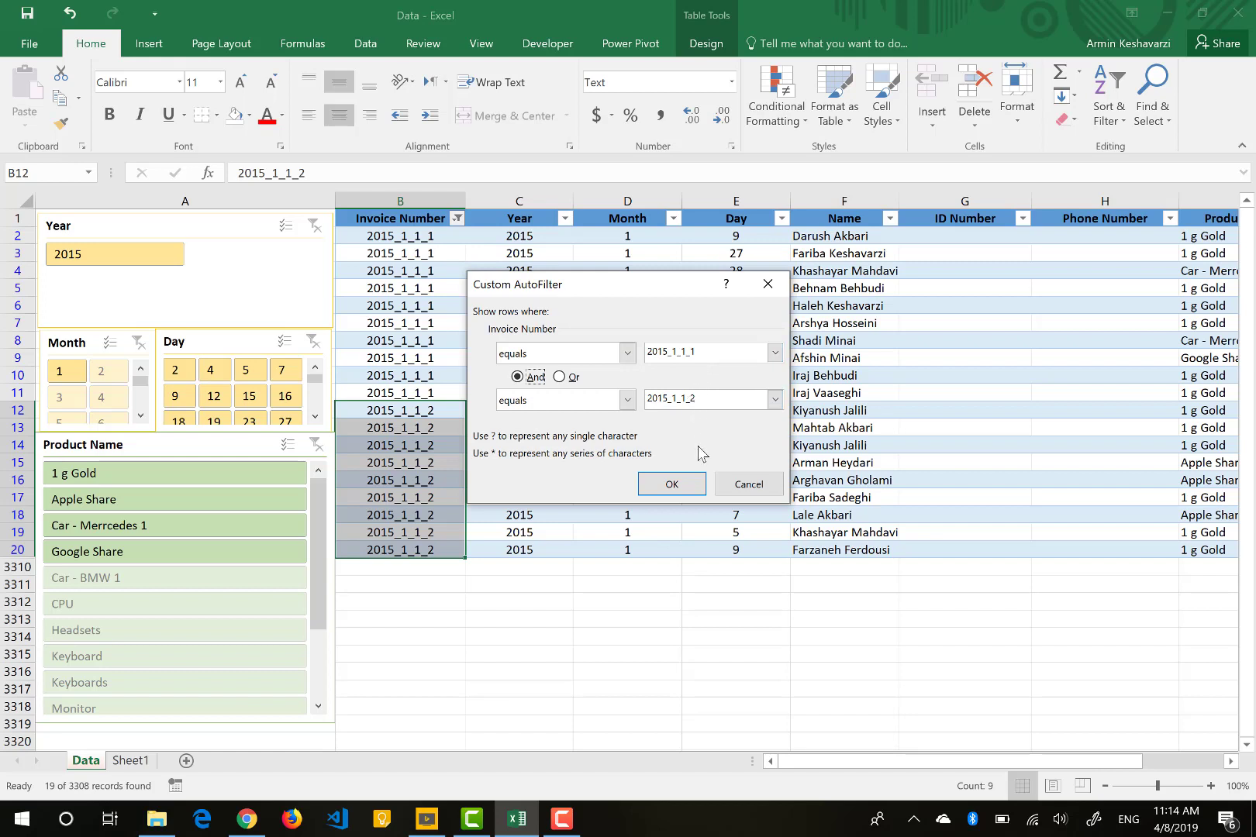
{"action": "left_click", "coordinate": [671, 485]}
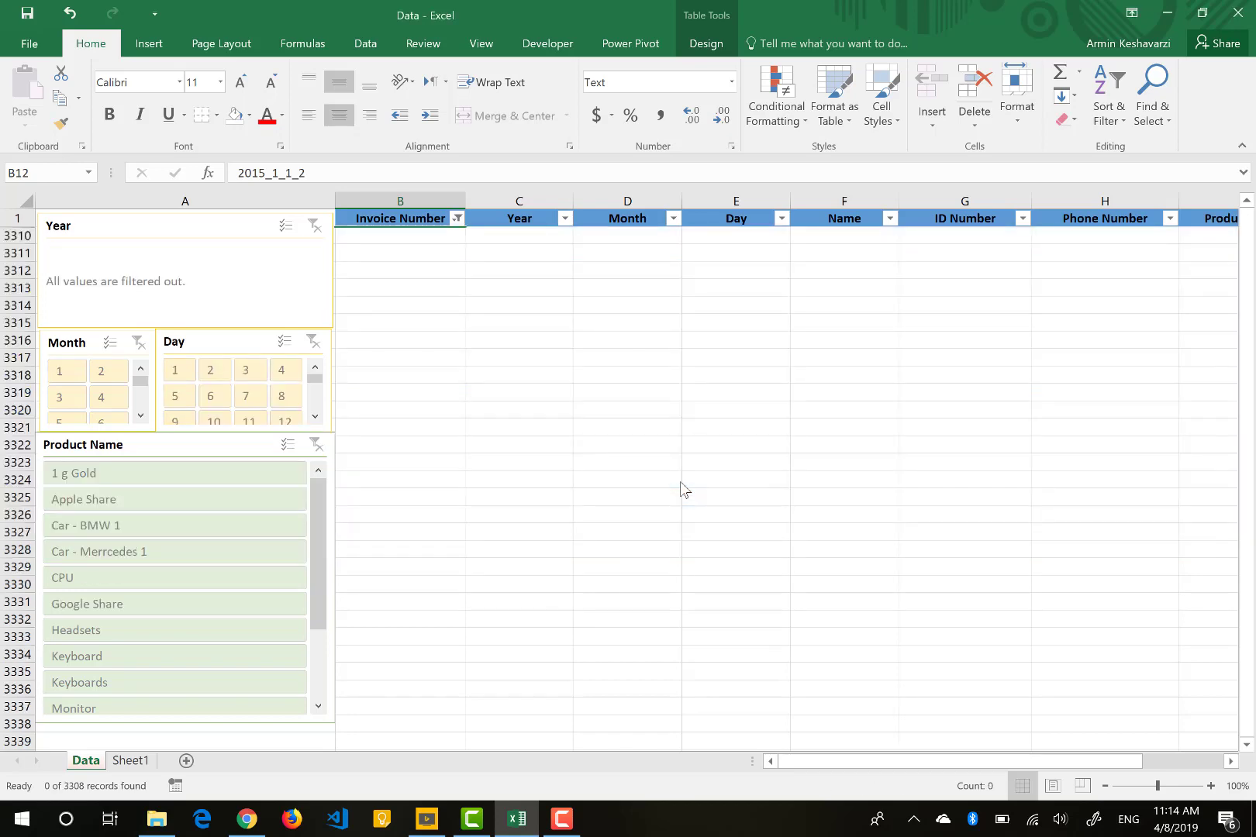
- Change the second condition of the Invoice Number custom filter to does not equal, and apply it
{"action": "left_click", "coordinate": [457, 219]}
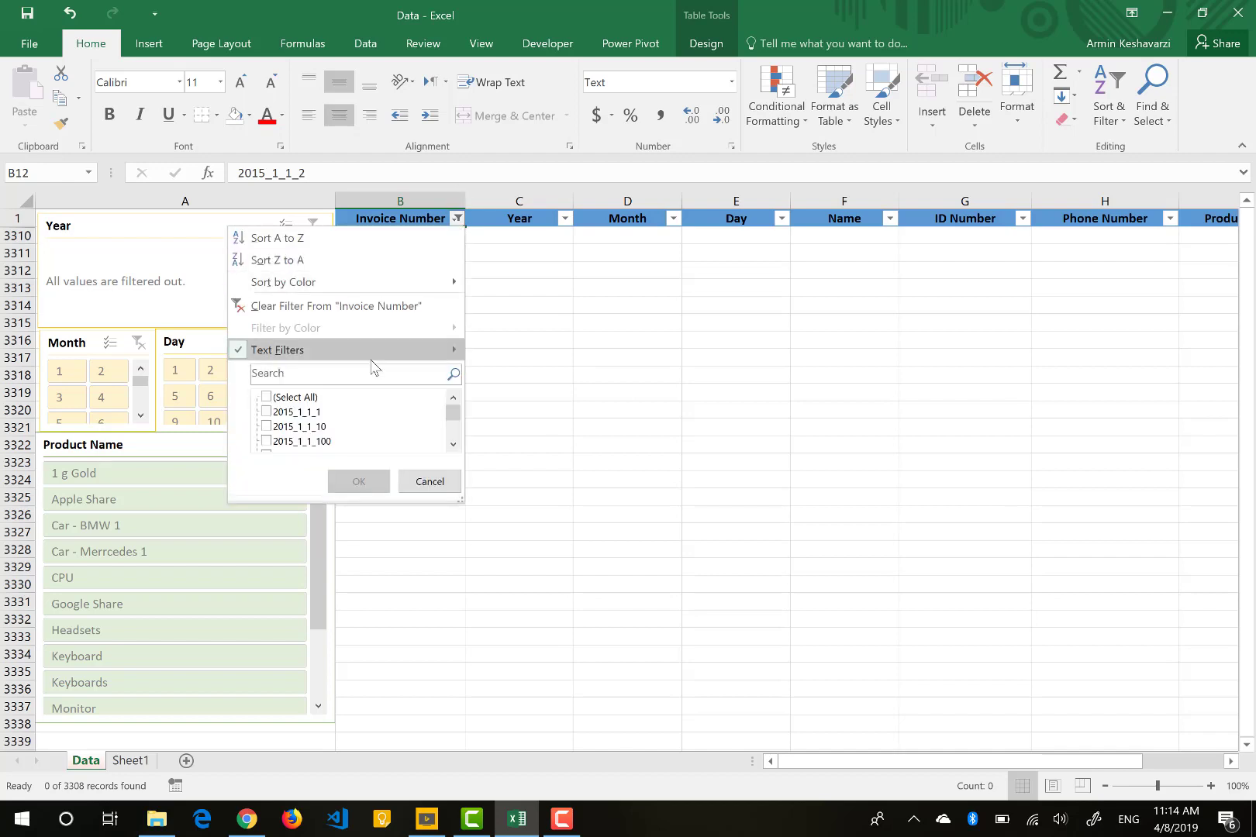
{"action": "mouse_move", "coordinate": [371, 362]}
{"action": "left_click", "coordinate": [567, 487]}
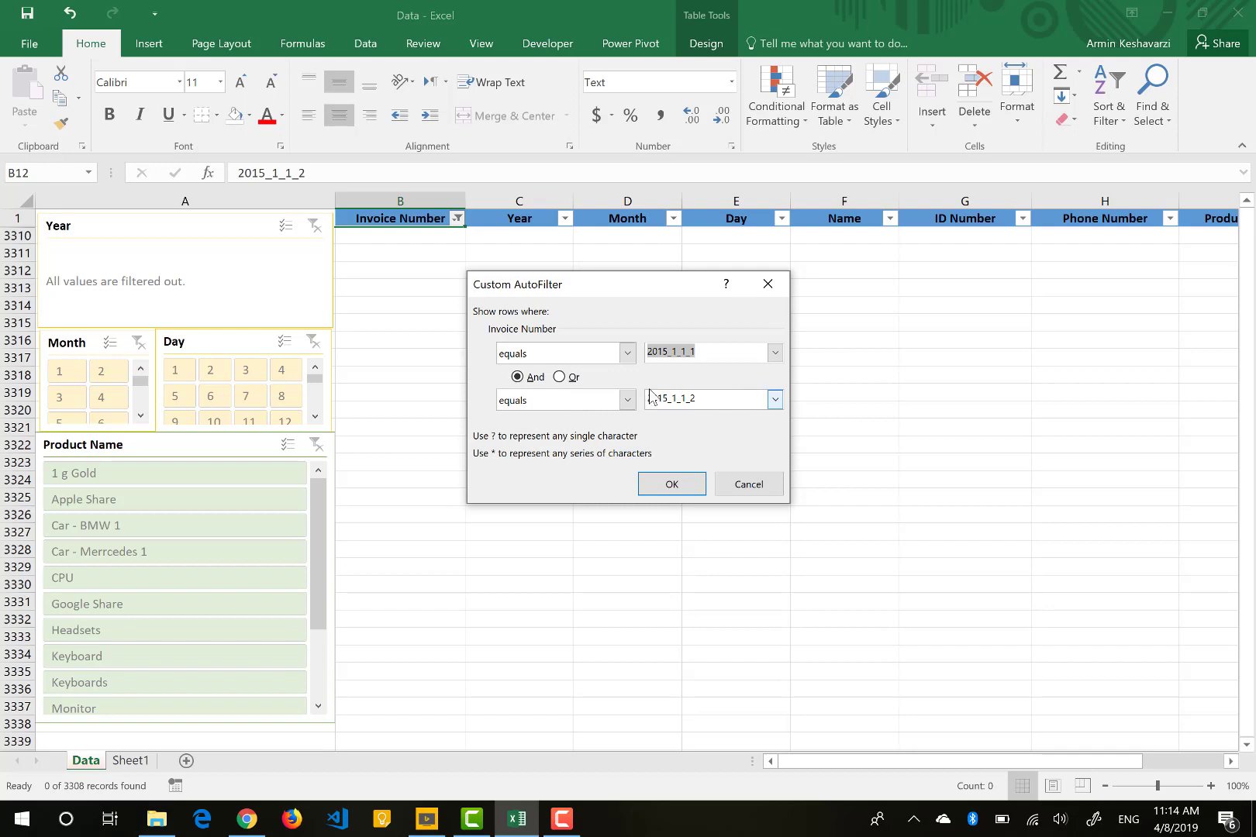
{"action": "left_click", "coordinate": [627, 400]}
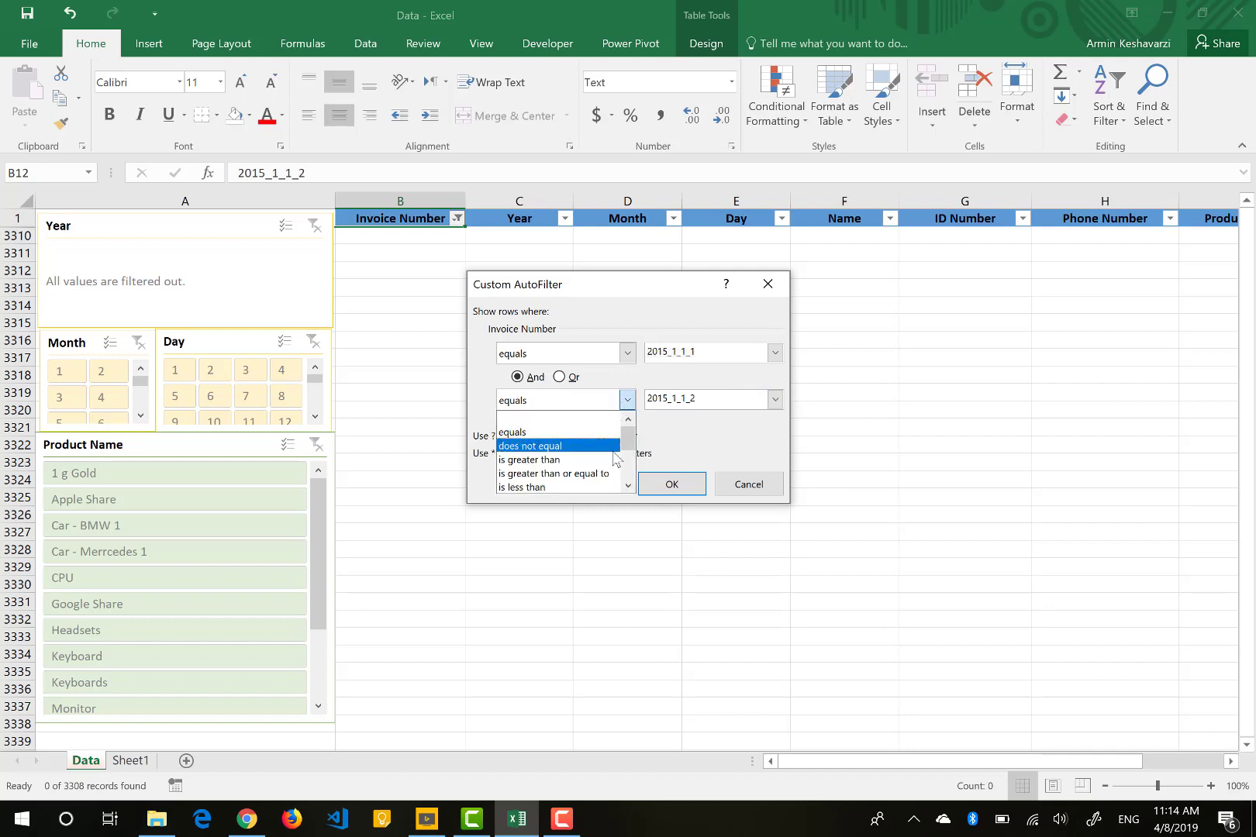
{"action": "left_click", "coordinate": [614, 449]}
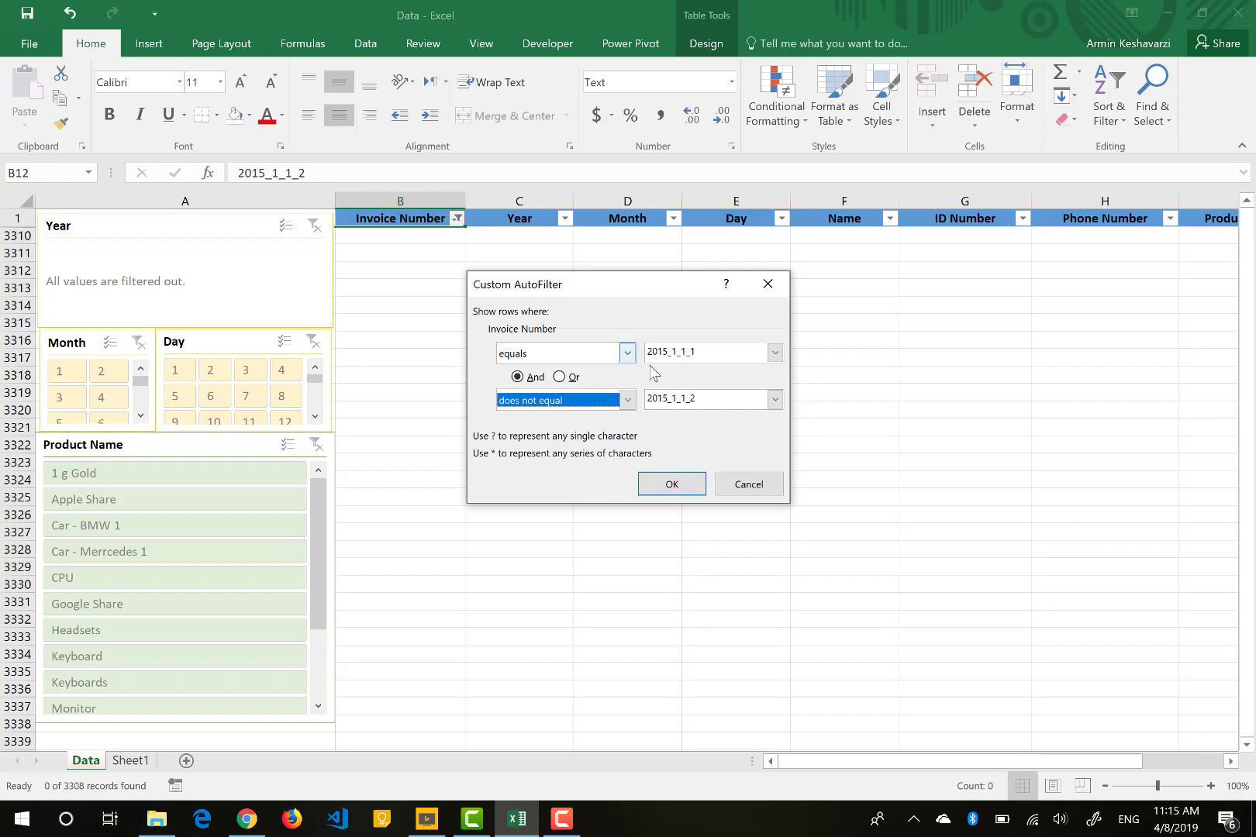
{"action": "left_click", "coordinate": [724, 349]}
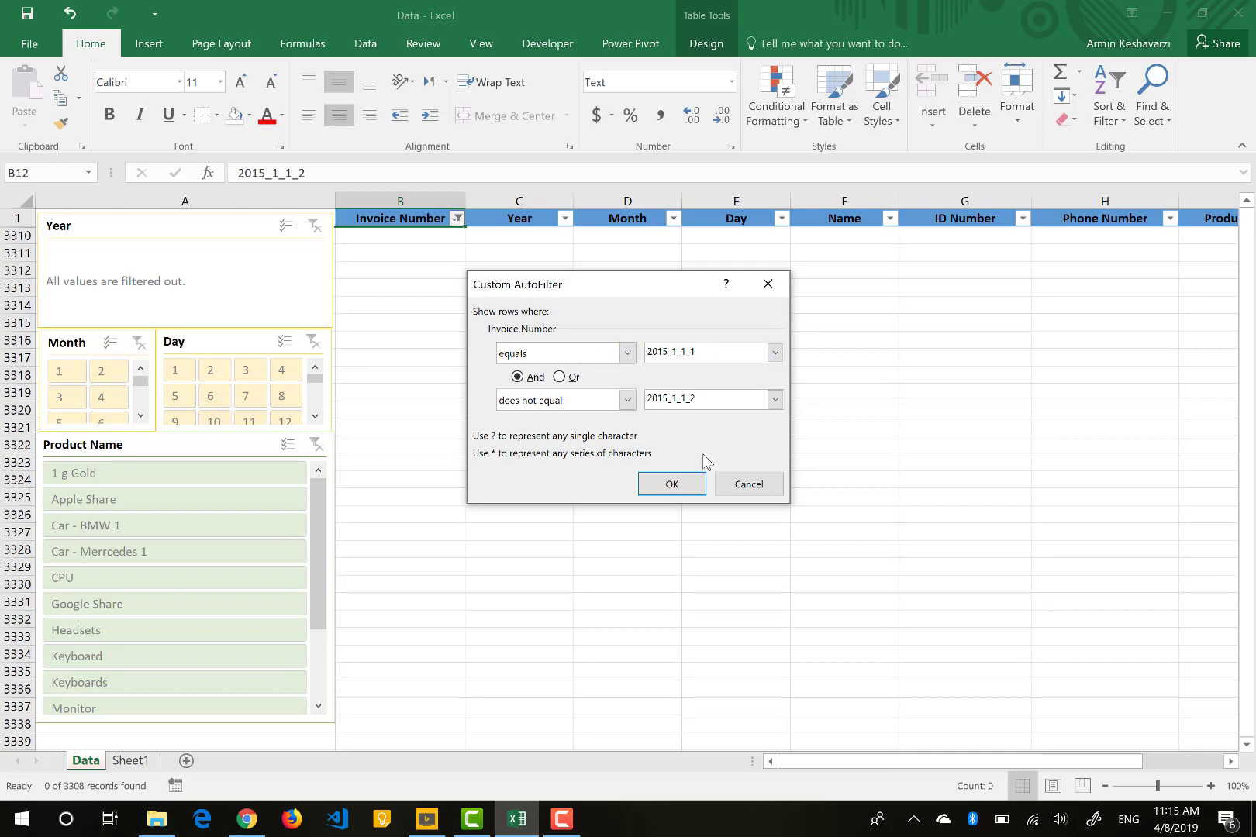
{"action": "left_click", "coordinate": [673, 487]}
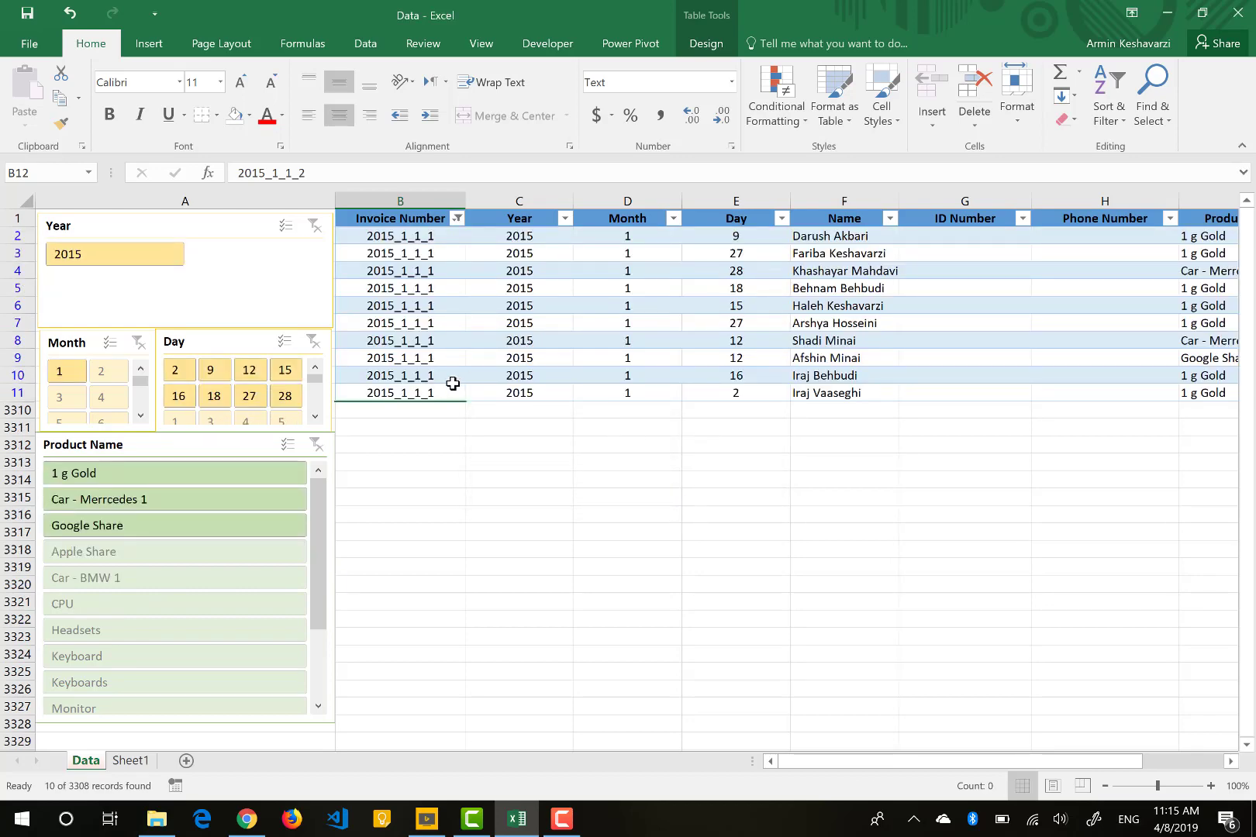
- Set the first condition of the Invoice Number custom filter to contains 2015
{"action": "left_click", "coordinate": [457, 218]}
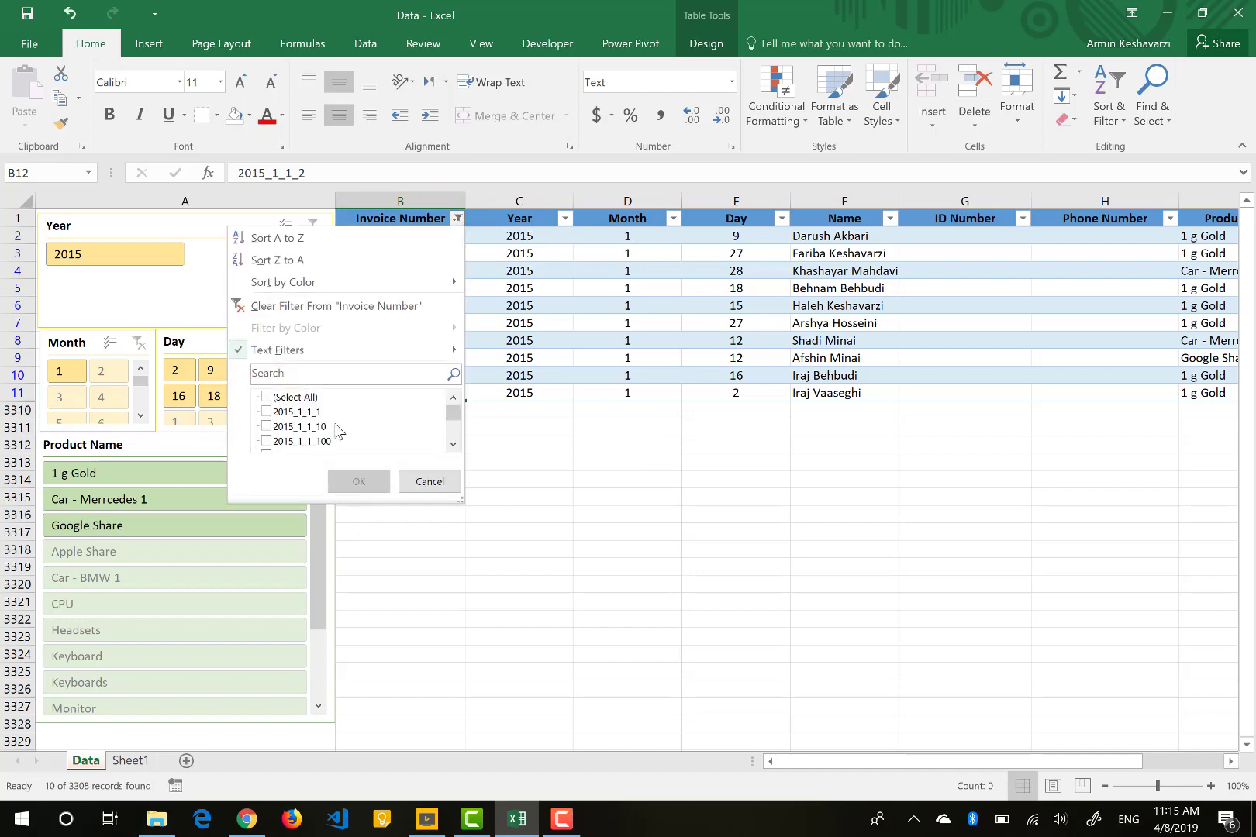
{"action": "mouse_move", "coordinate": [346, 355]}
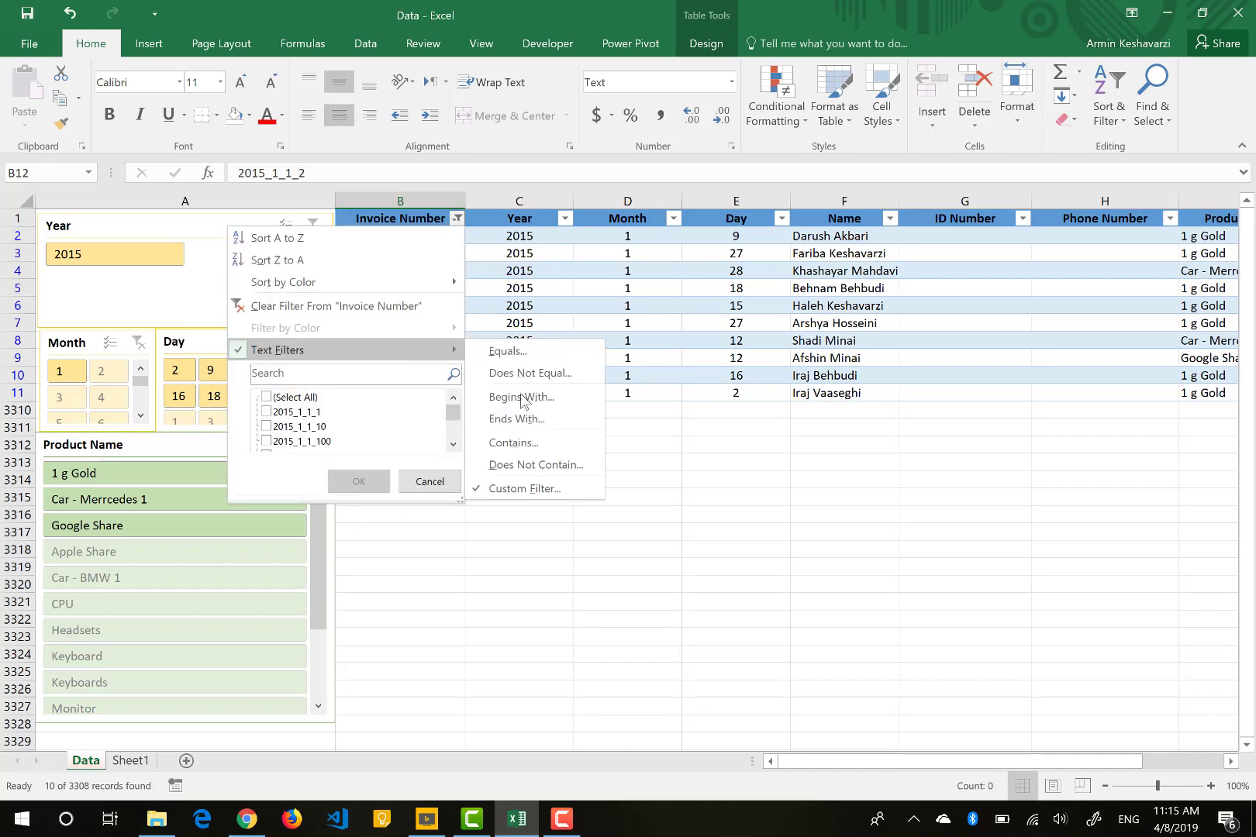
{"action": "left_click", "coordinate": [524, 488]}
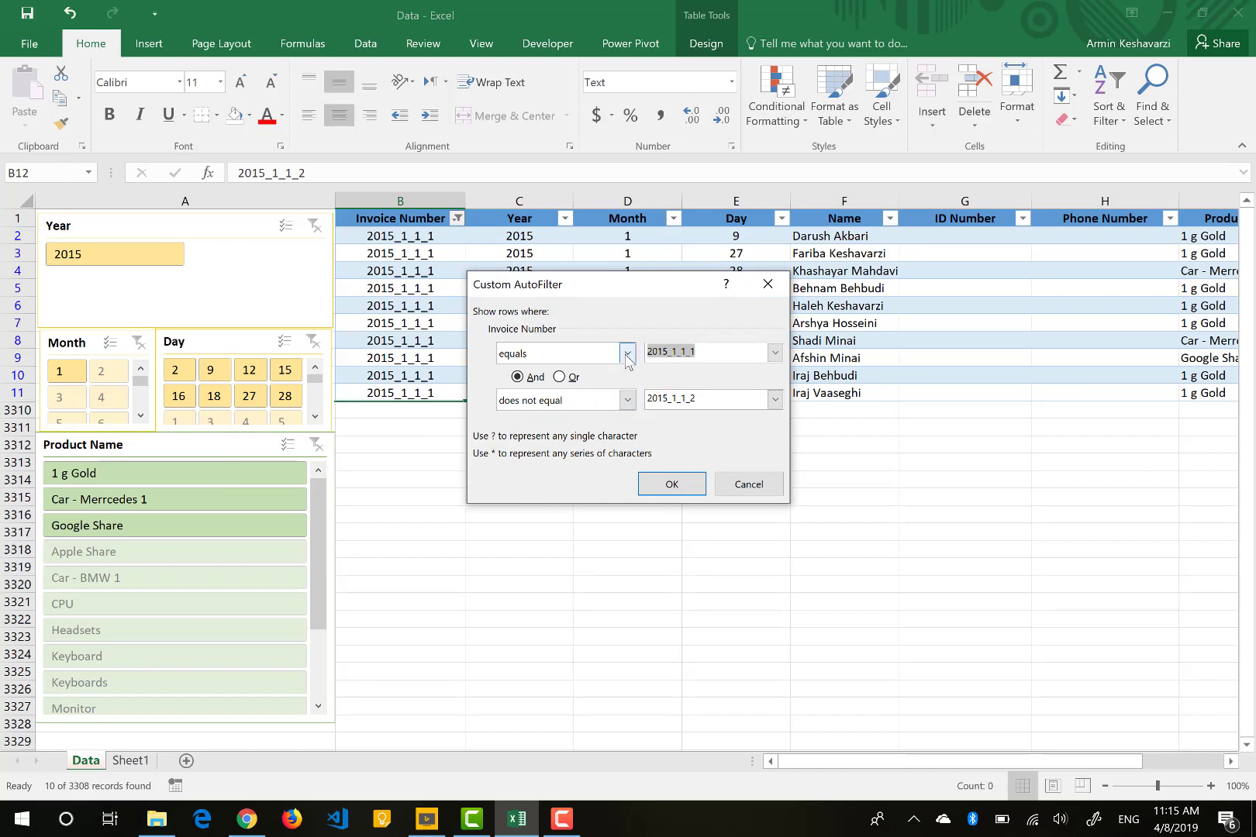
{"action": "left_click", "coordinate": [627, 354]}
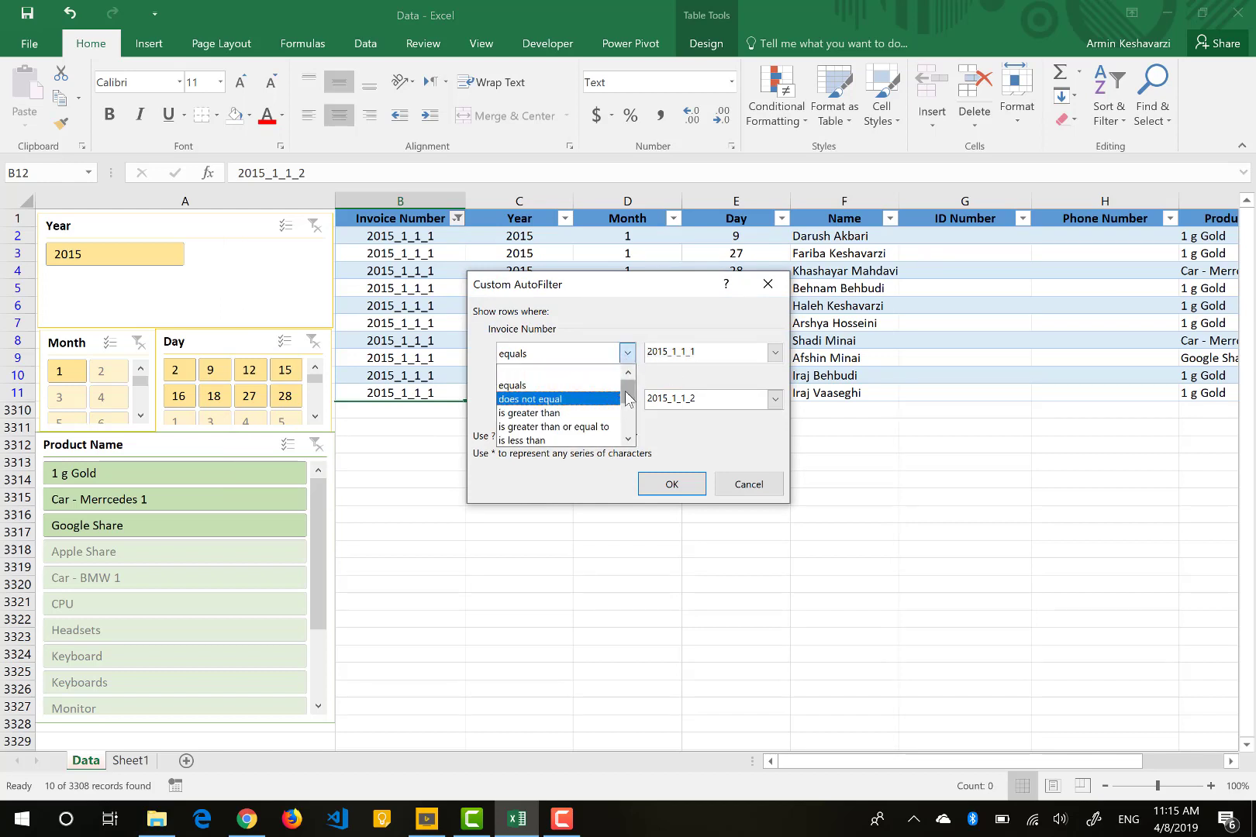
{"action": "left_click_drag", "start_coordinate": [627, 390], "coordinate": [625, 426]}
{"action": "left_click", "coordinate": [571, 427]}
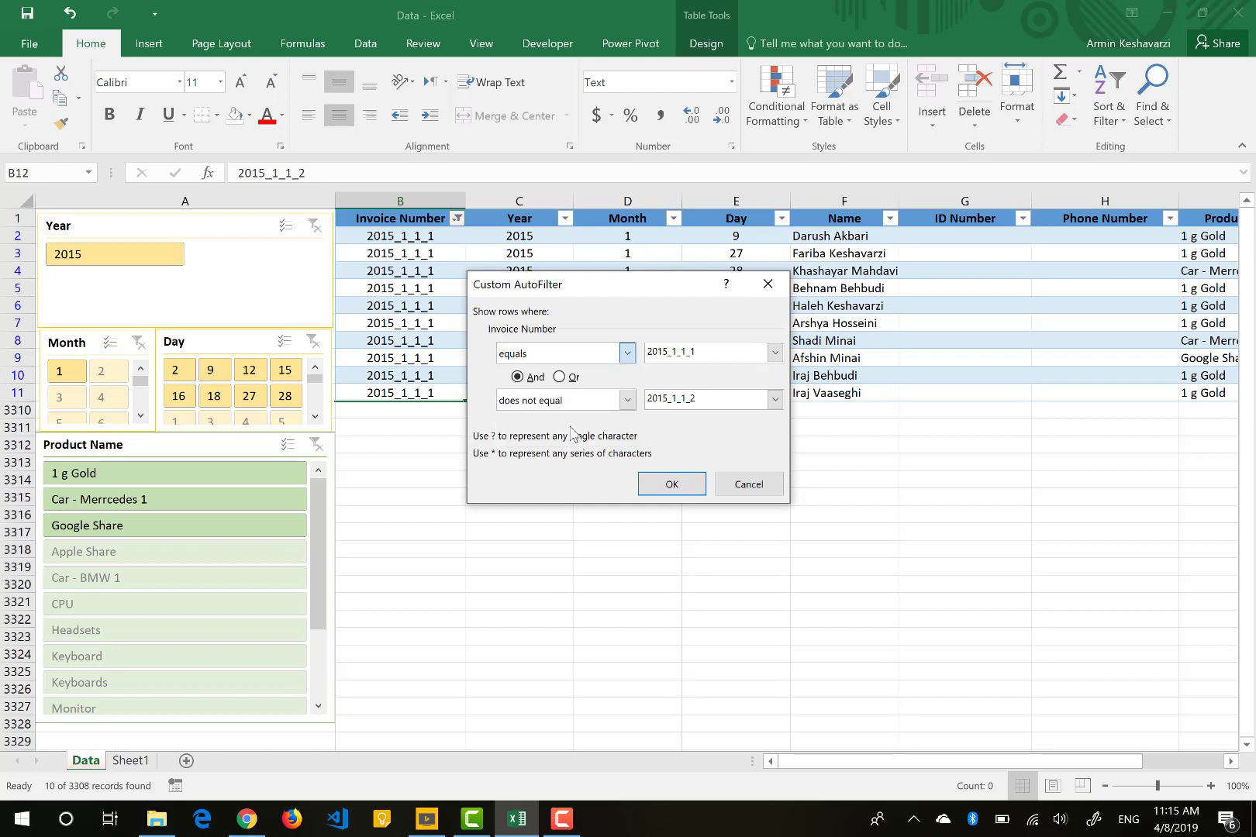
{"action": "left_click_drag", "start_coordinate": [696, 353], "coordinate": [672, 353]}
{"action": "key", "text": "BackSpace"}
- Add contains 2016 as the Or condition of the Invoice Number custom filter, and apply it
{"action": "left_click", "coordinate": [560, 378]}
{"action": "left_click", "coordinate": [626, 400]}
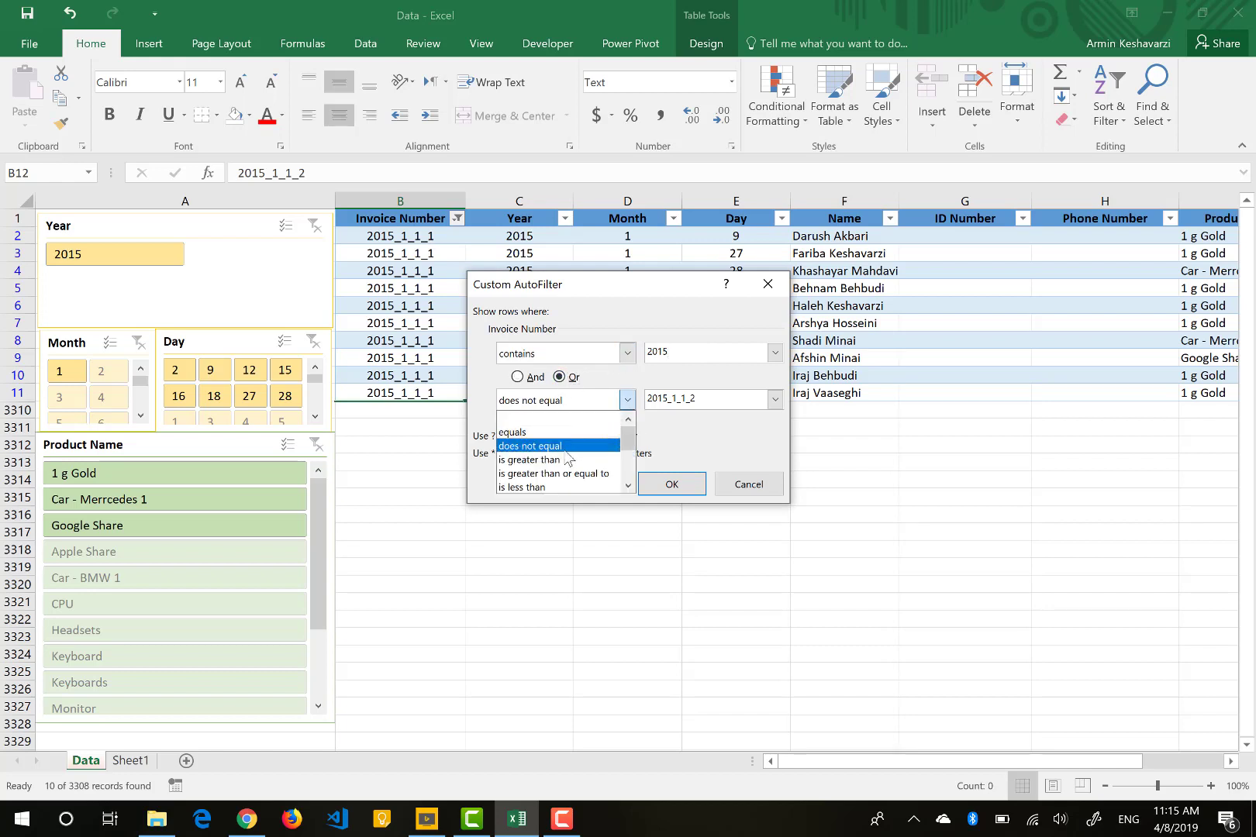
{"action": "scroll", "coordinate": [631, 438], "scroll_direction": "down", "scroll_amount": 3}
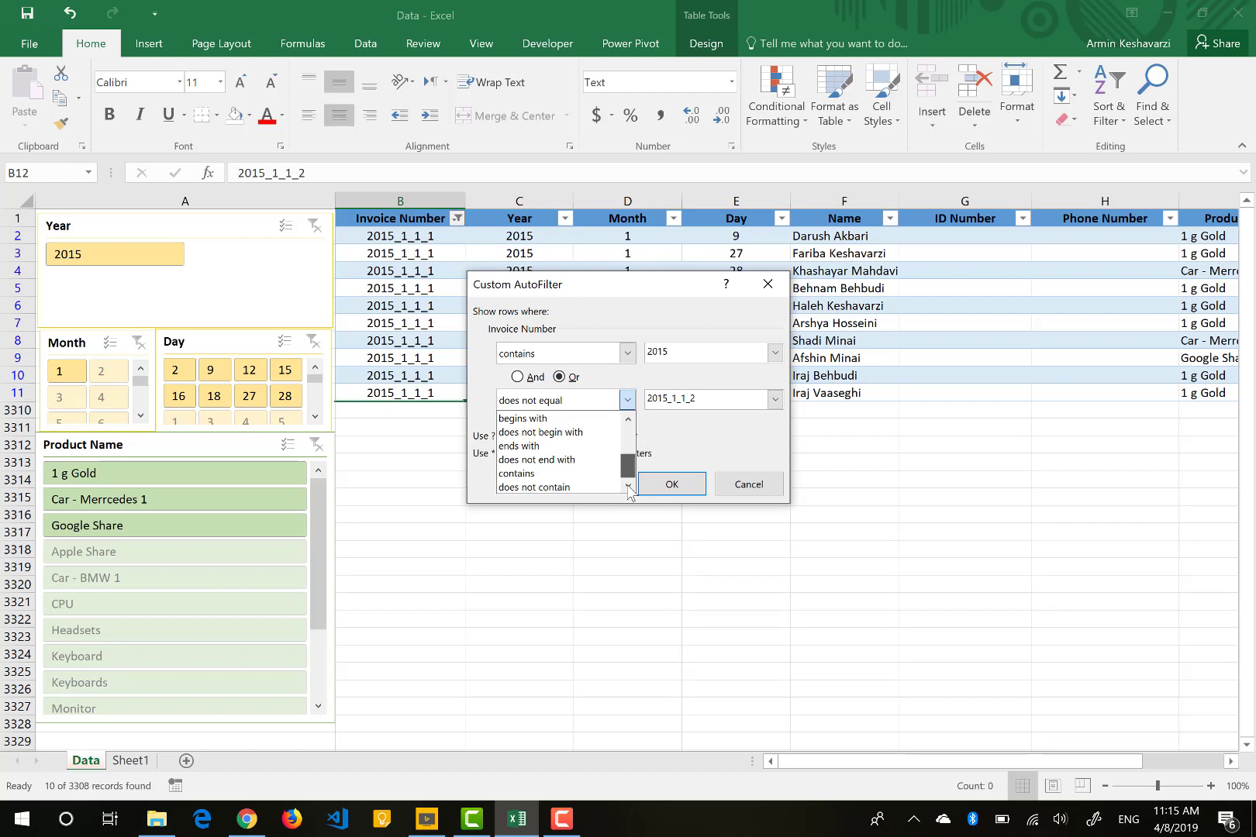
{"action": "left_click", "coordinate": [577, 474]}
{"action": "left_click", "coordinate": [714, 398]}
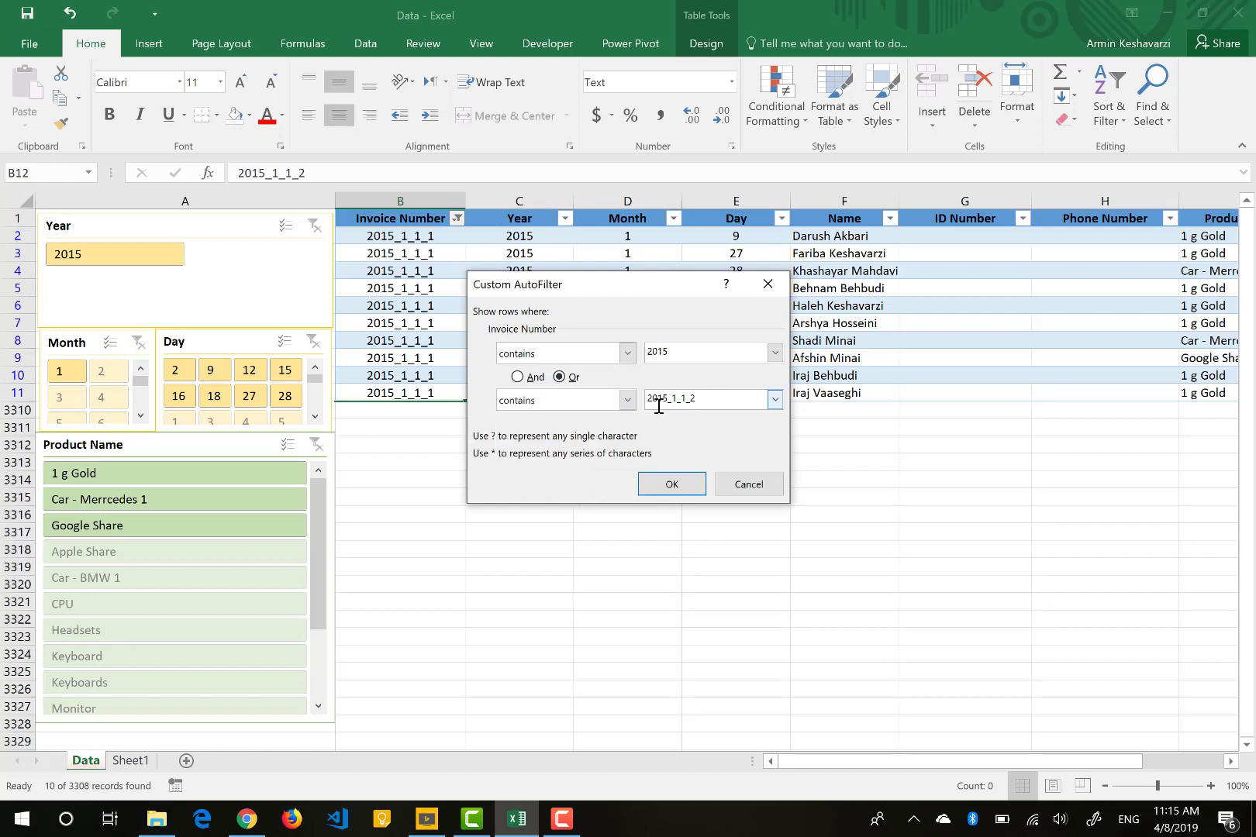
{"action": "left_click_drag", "start_coordinate": [687, 398], "coordinate": [665, 398]}
{"action": "type", "text": "6"}
{"action": "left_click", "coordinate": [670, 485]}
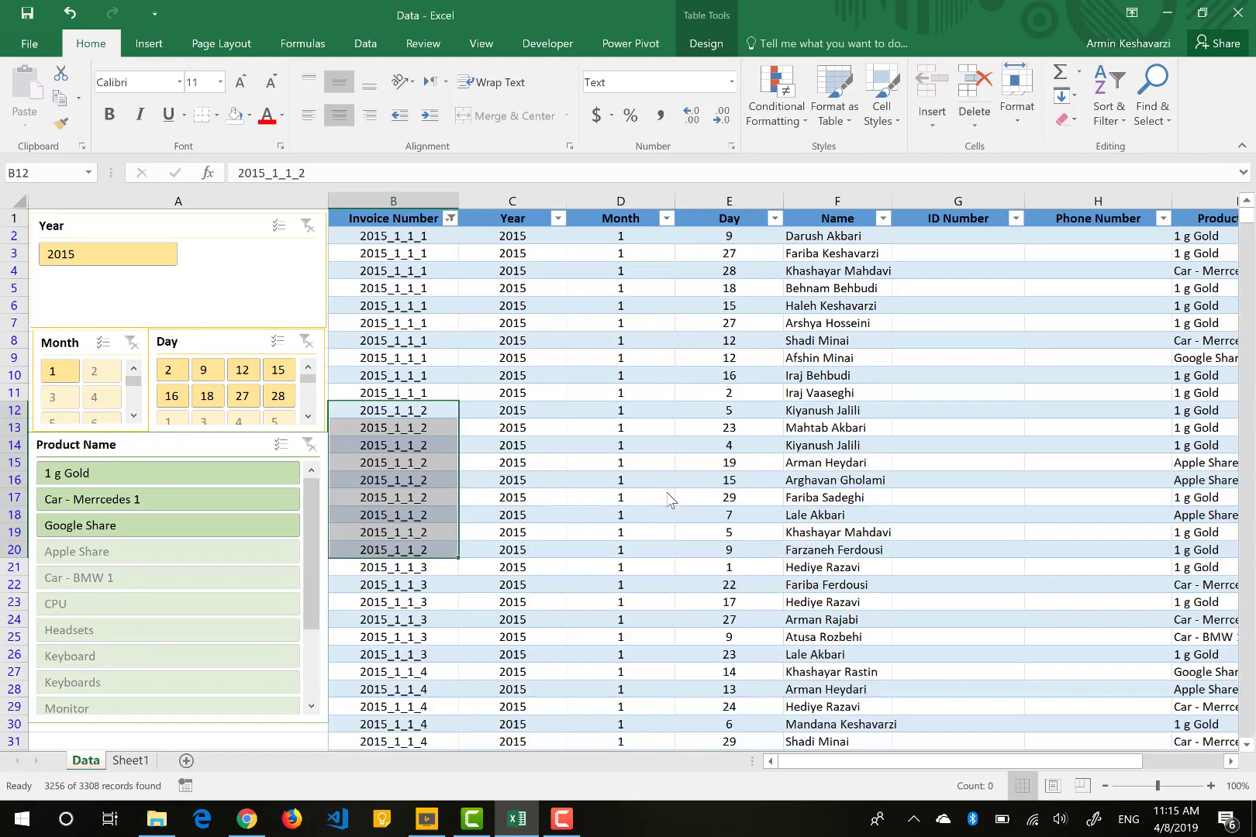
- Look over the rows filtered by year in the invoice number, and clear the filter from the Invoice Number column
{"action": "scroll", "coordinate": [397, 468], "scroll_direction": "down", "scroll_amount": 19}
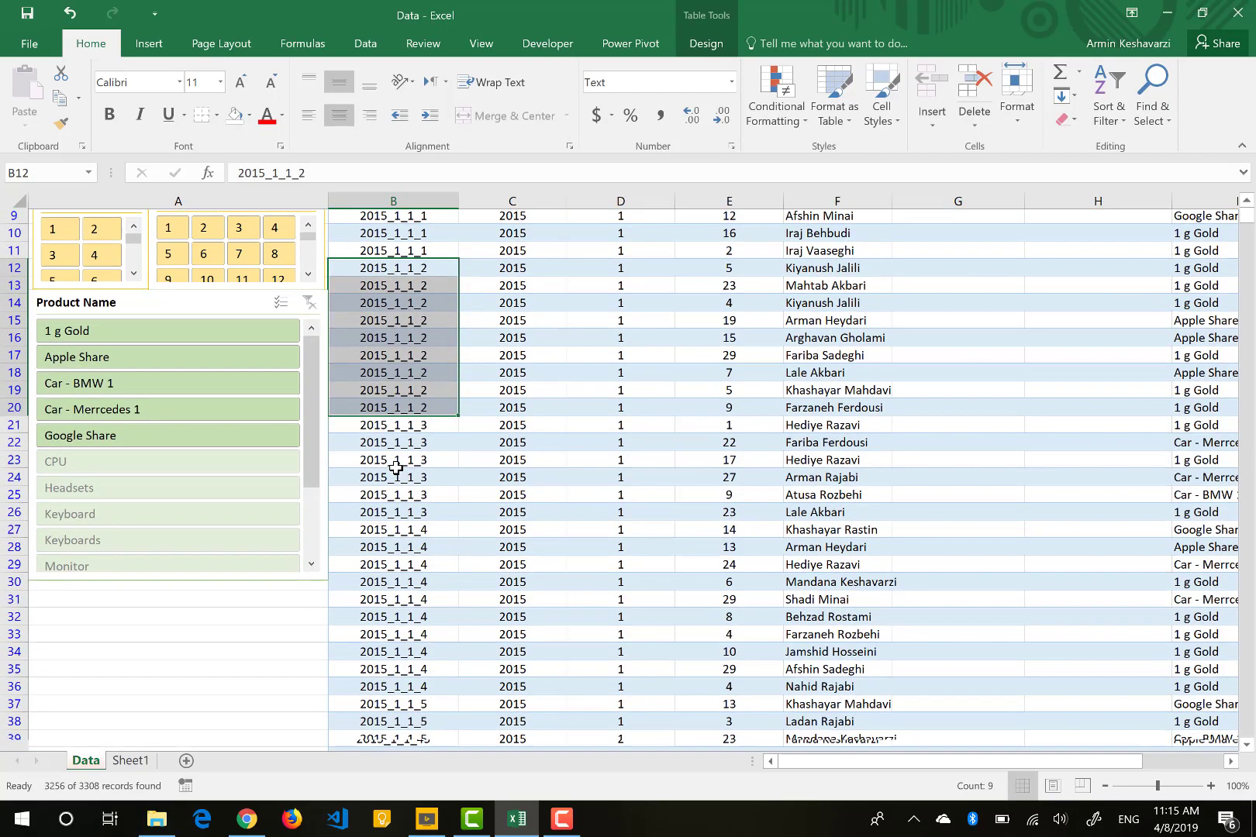
{"action": "scroll", "coordinate": [397, 468], "scroll_direction": "down", "scroll_amount": 20}
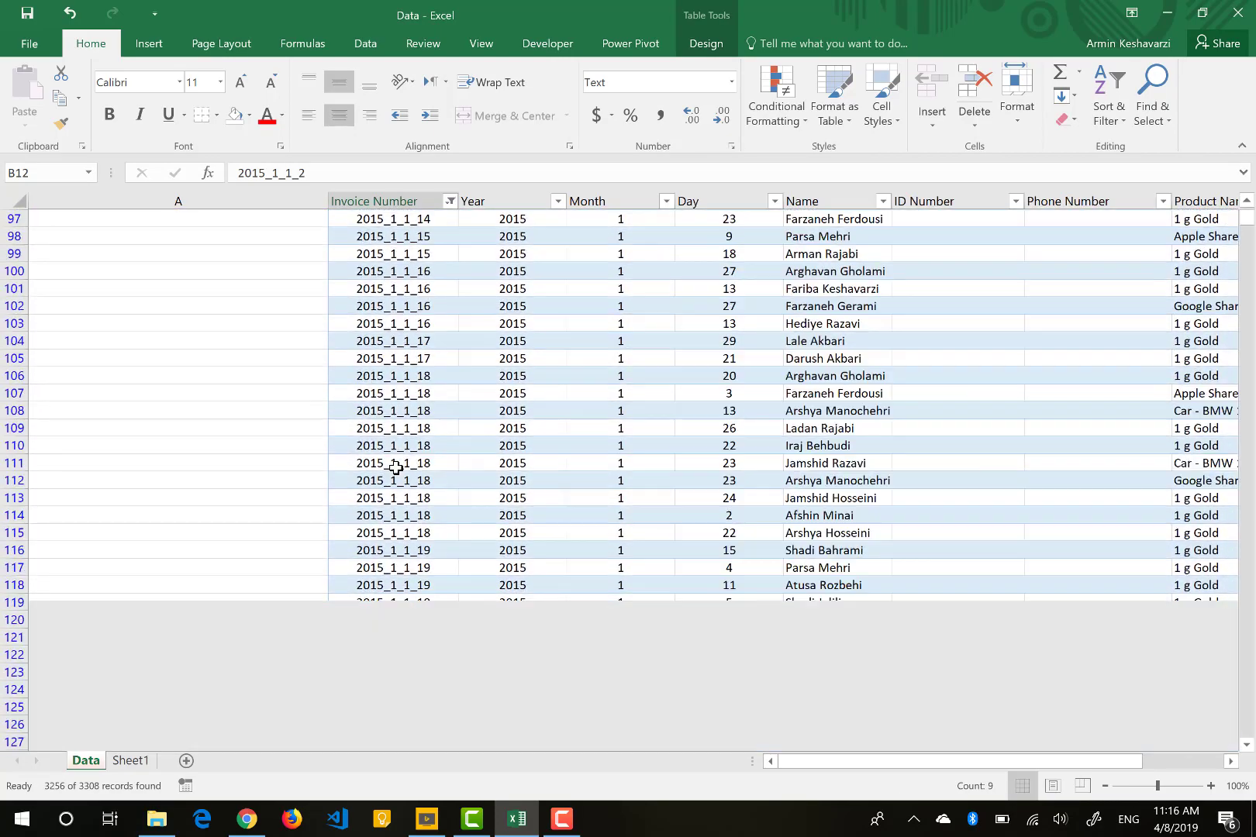
{"action": "scroll", "coordinate": [396, 468], "scroll_direction": "down", "scroll_amount": 20}
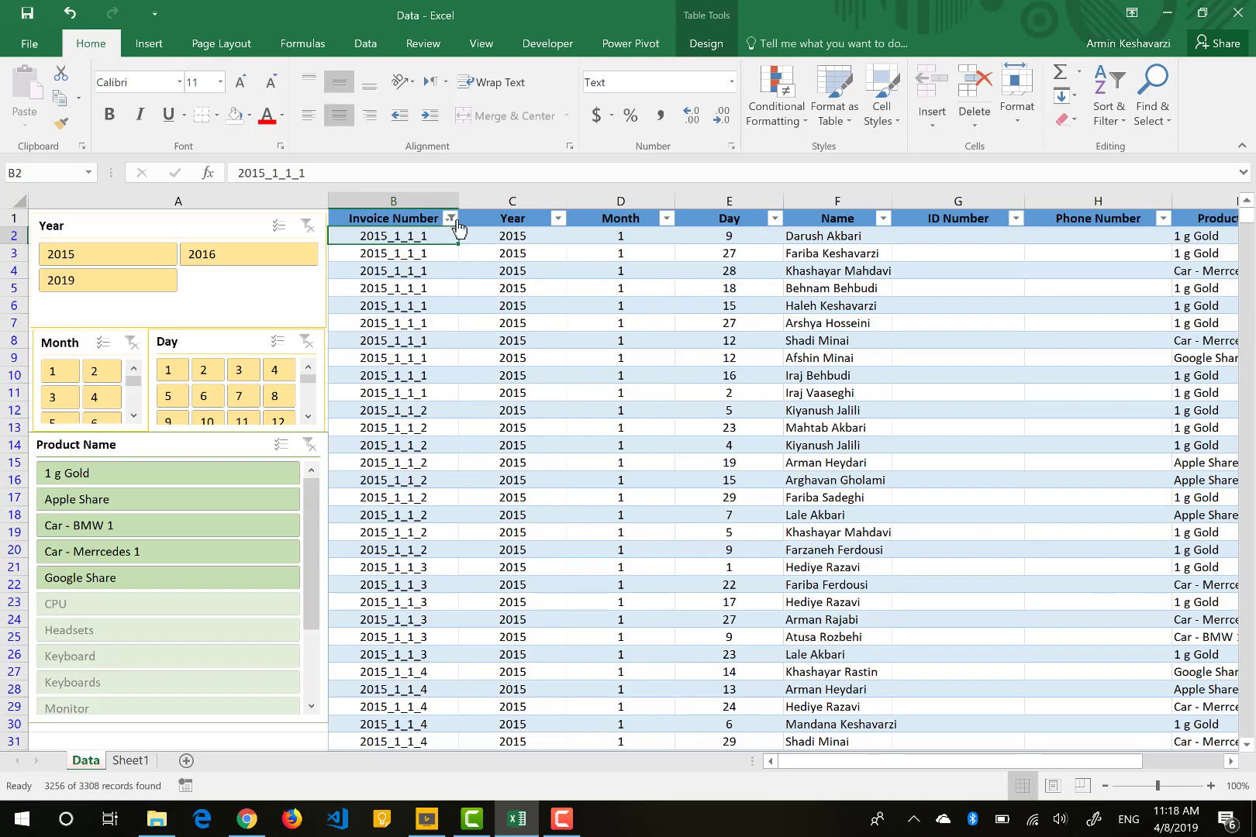
{"action": "left_click", "coordinate": [450, 217]}
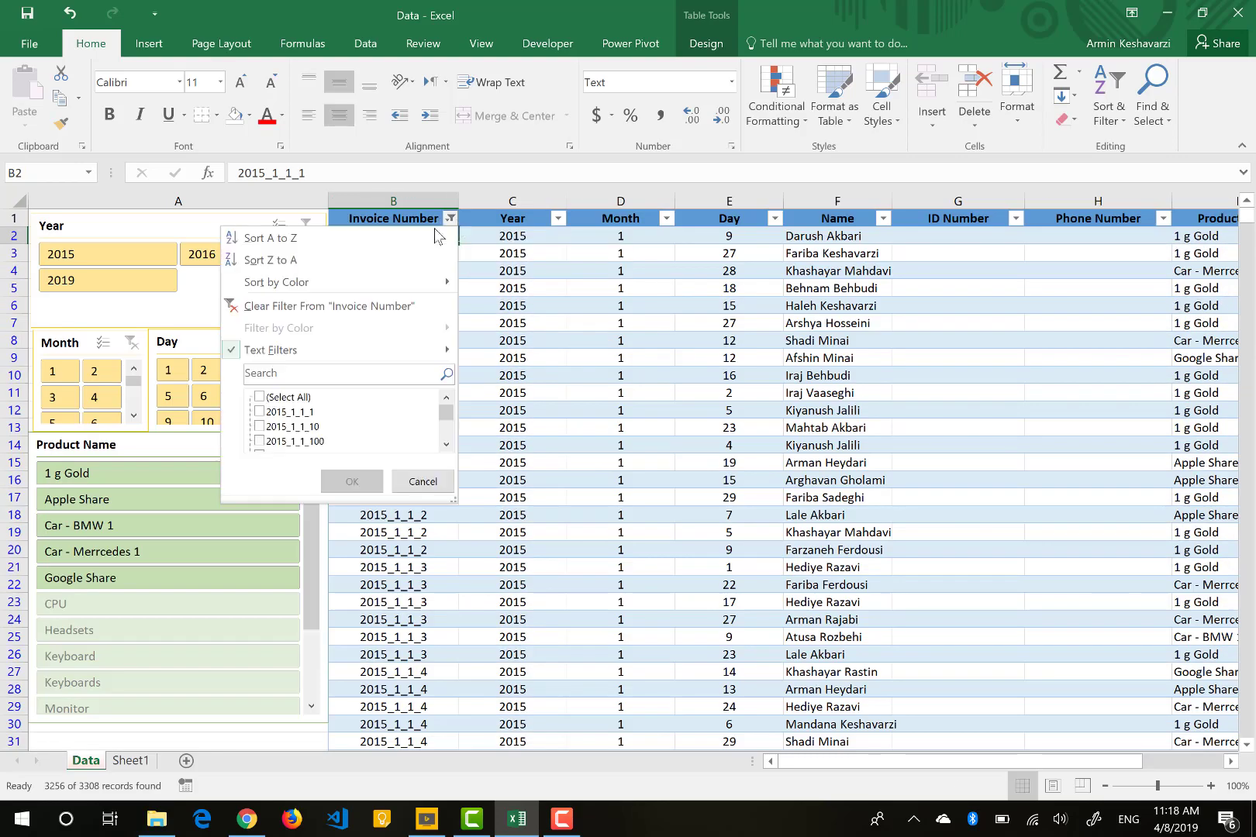
{"action": "left_click", "coordinate": [236, 307]}
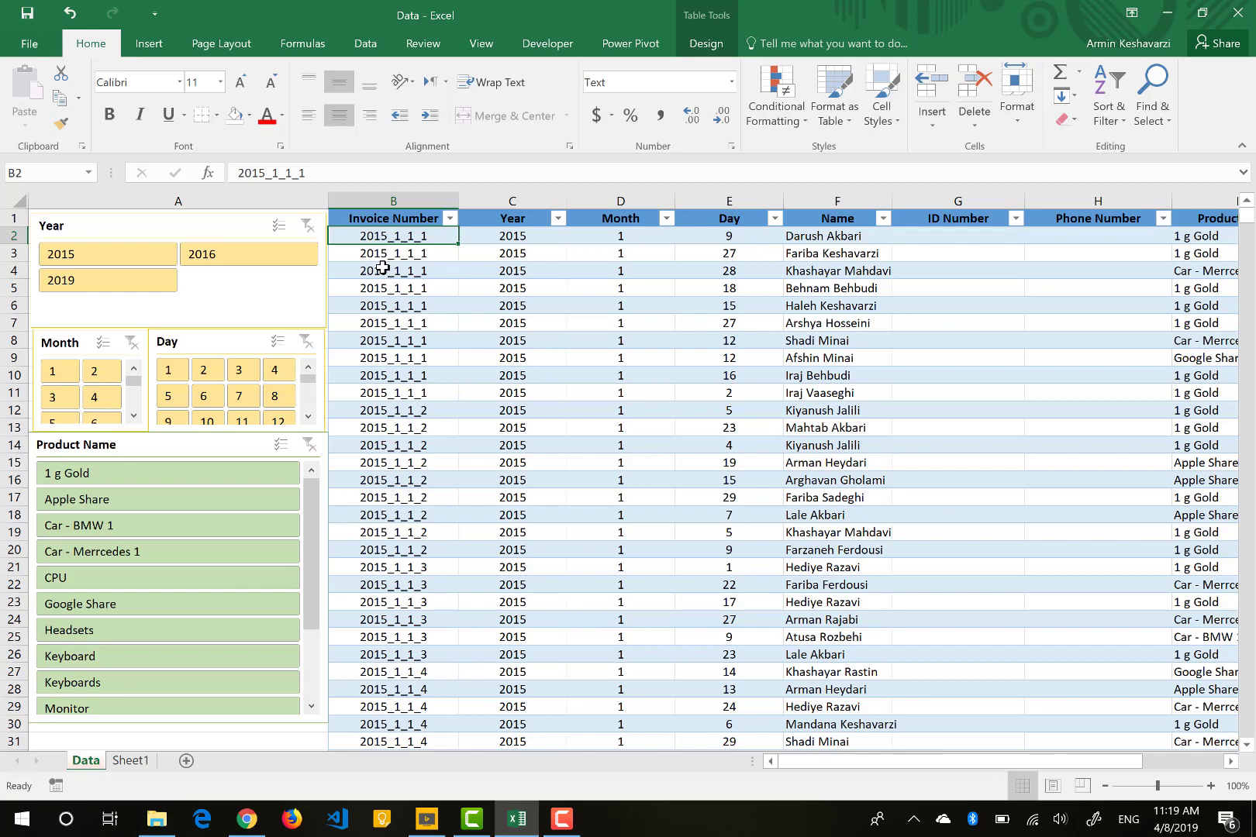
- Open the Top 10 number filter for the Total price column
{"action": "left_click", "coordinate": [612, 243]}
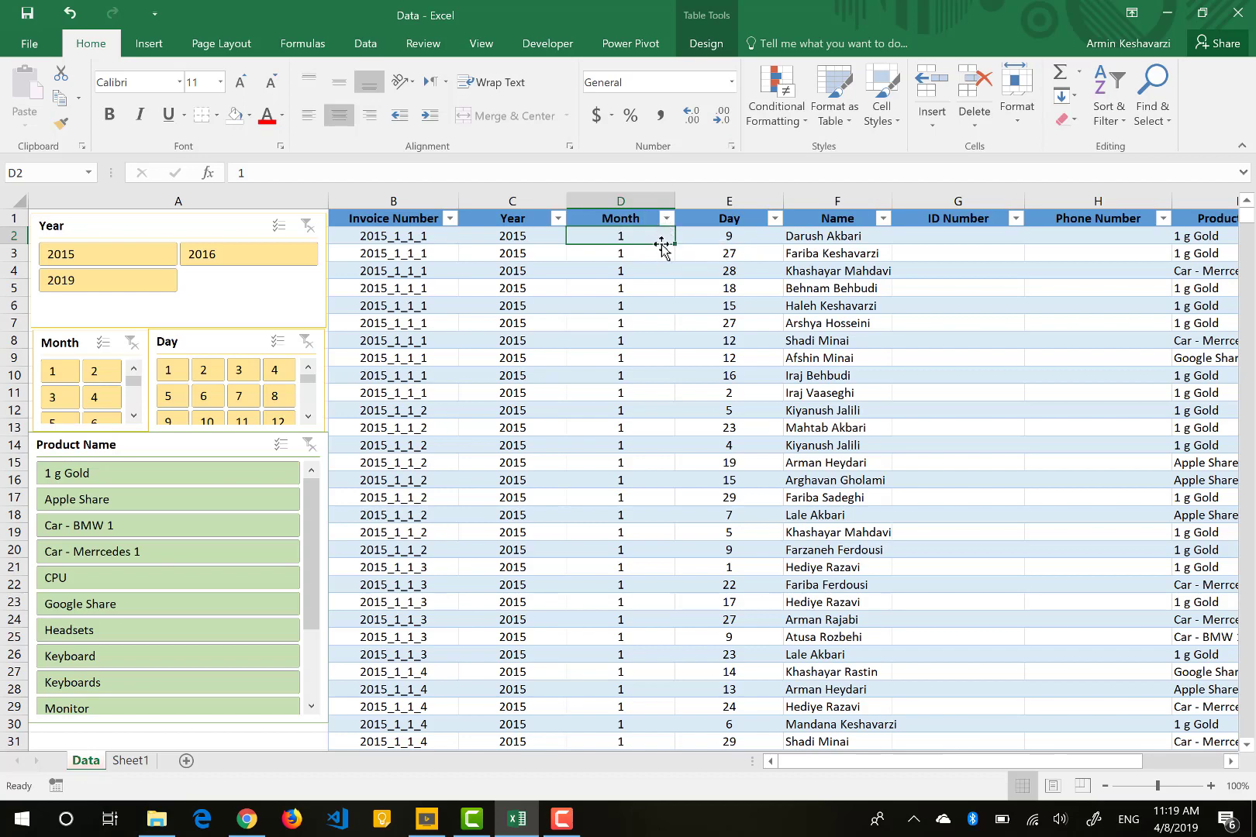
{"action": "scroll", "coordinate": [806, 249], "scroll_direction": "right", "scroll_amount": 5}
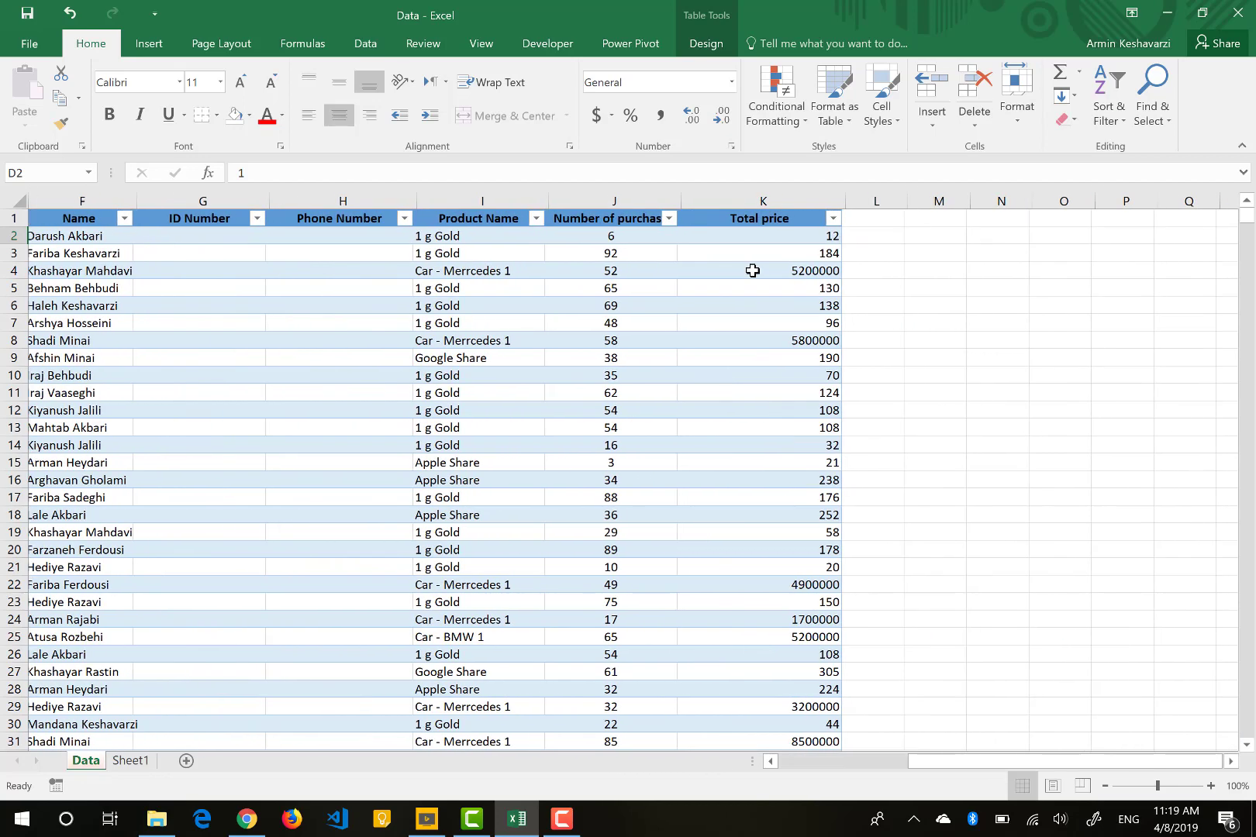
{"action": "left_click", "coordinate": [814, 236]}
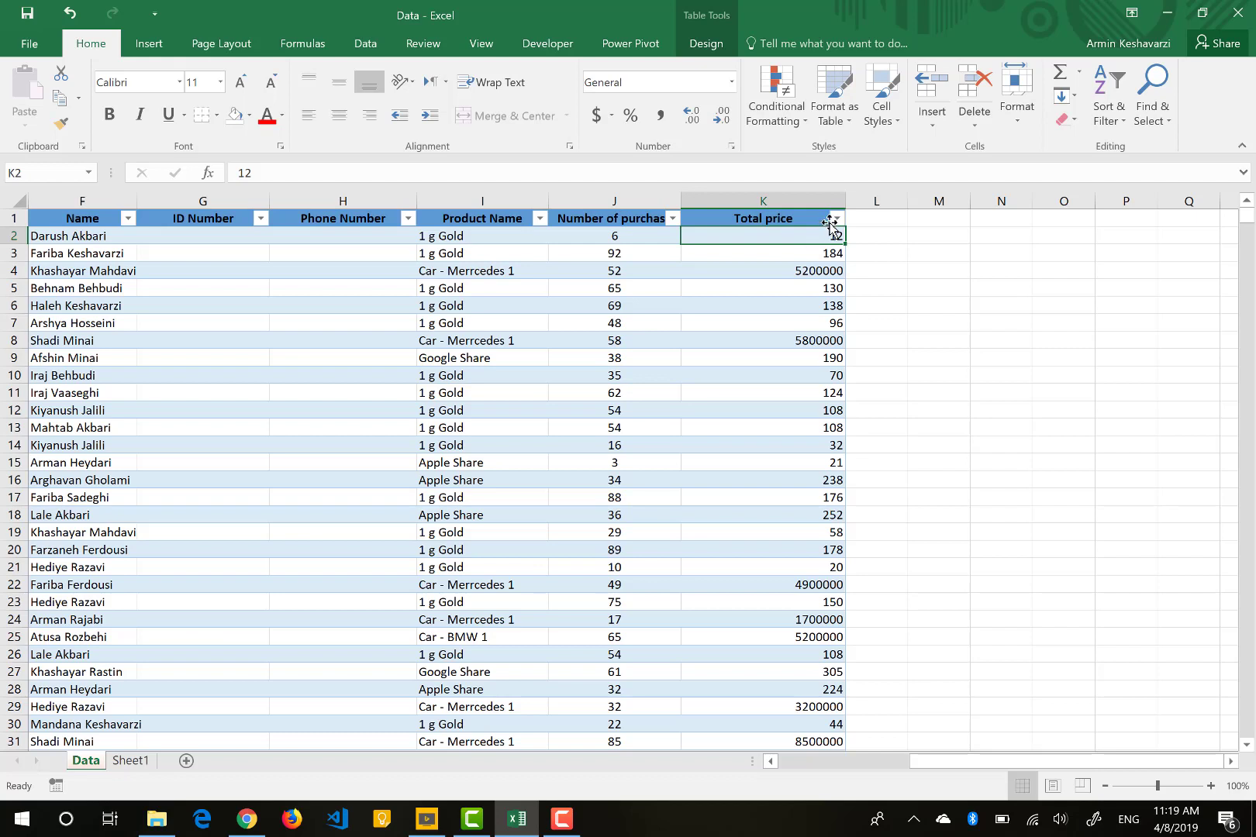
{"action": "left_click", "coordinate": [835, 220]}
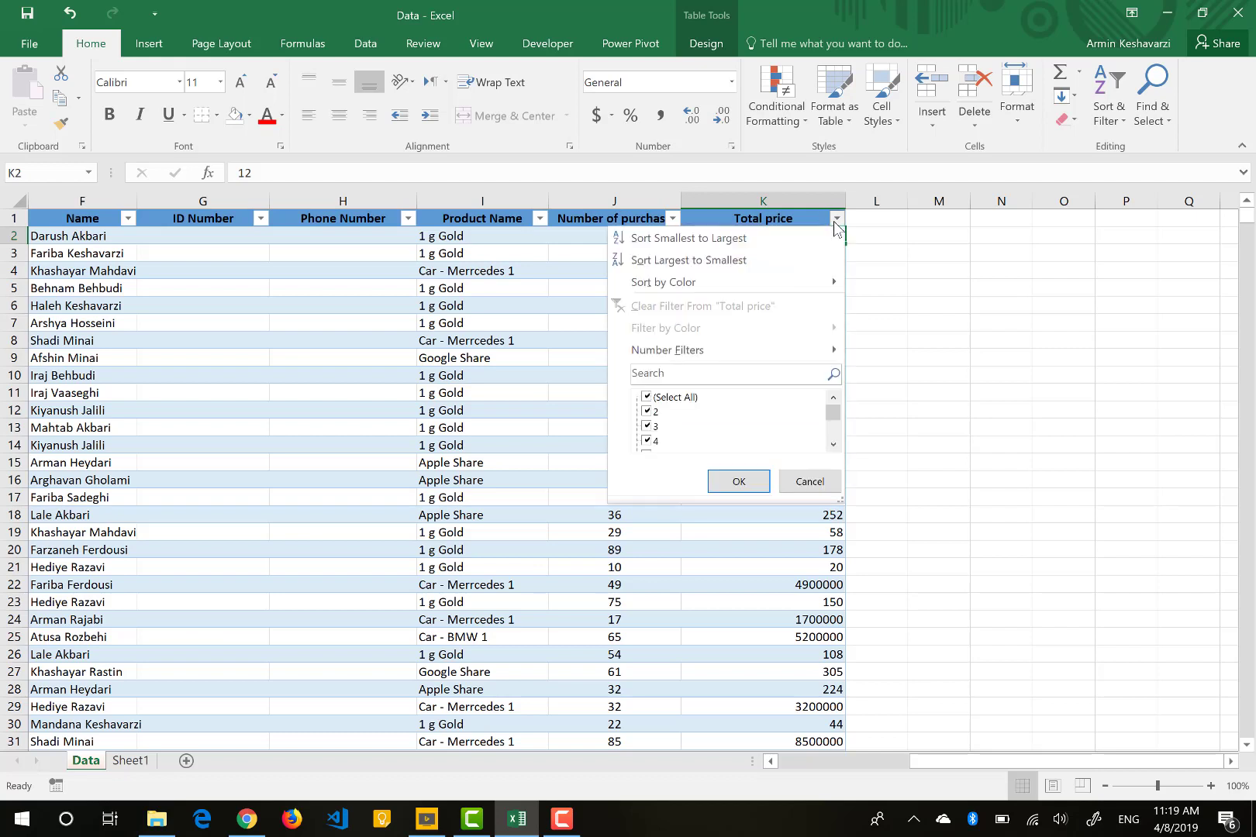
{"action": "mouse_move", "coordinate": [716, 353]}
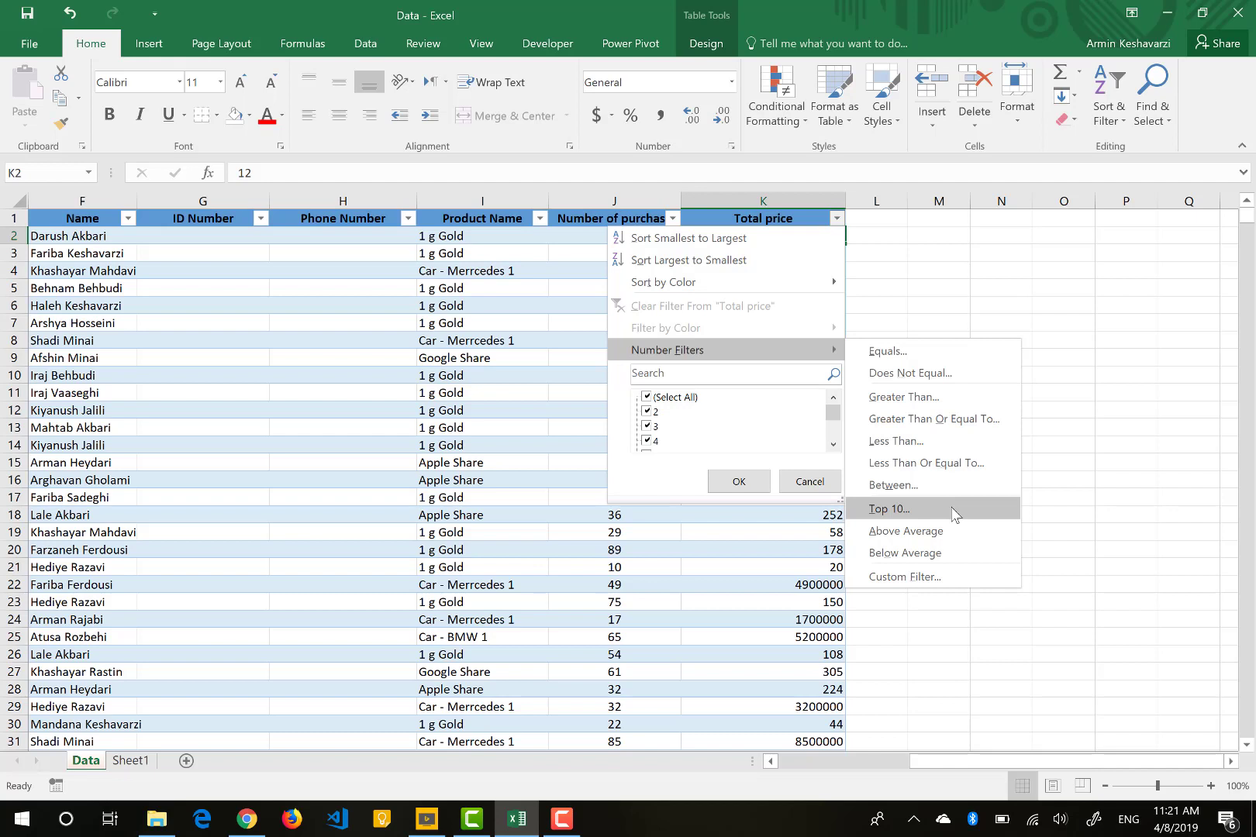
{"action": "left_click", "coordinate": [890, 508]}
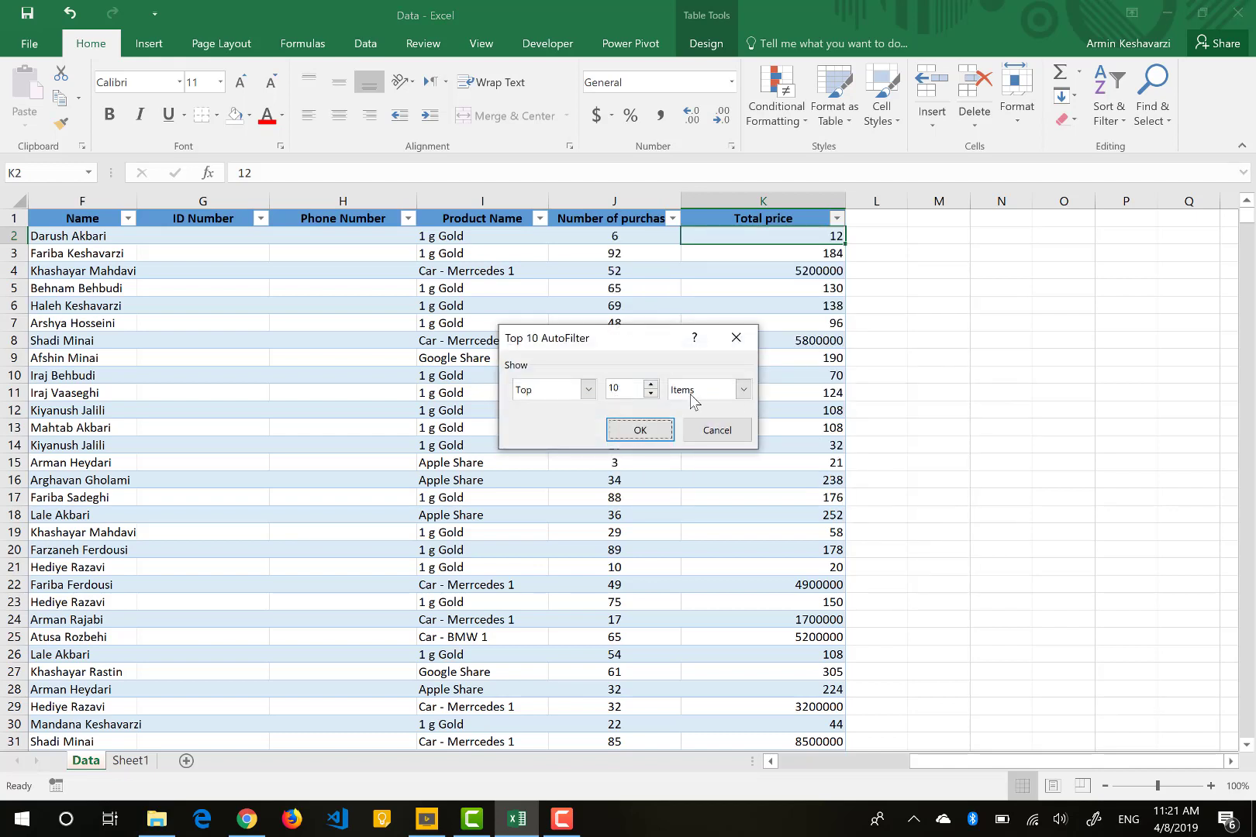
- Set the Total price filter to show the top 5 items, trying Percent as the unit before returning to Items, and apply it
{"action": "left_click", "coordinate": [586, 390]}
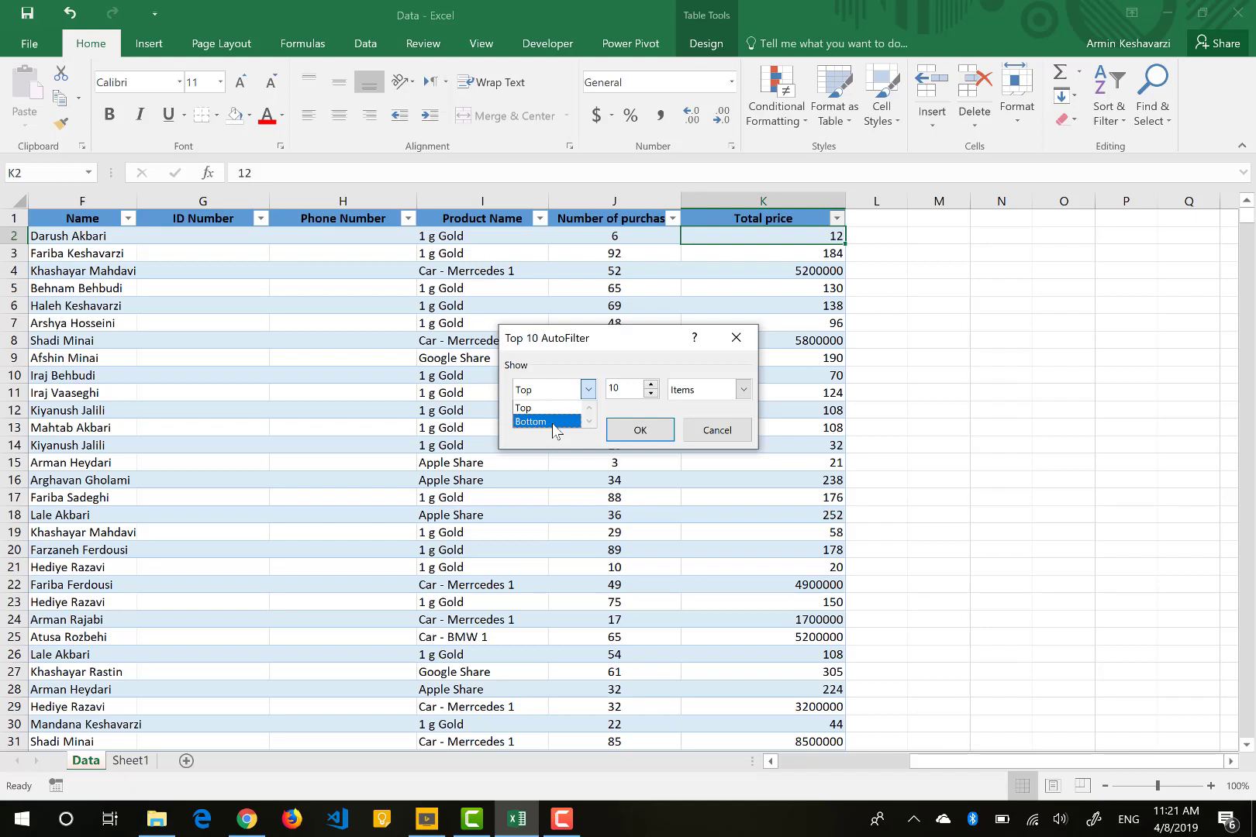
{"action": "left_click", "coordinate": [548, 409]}
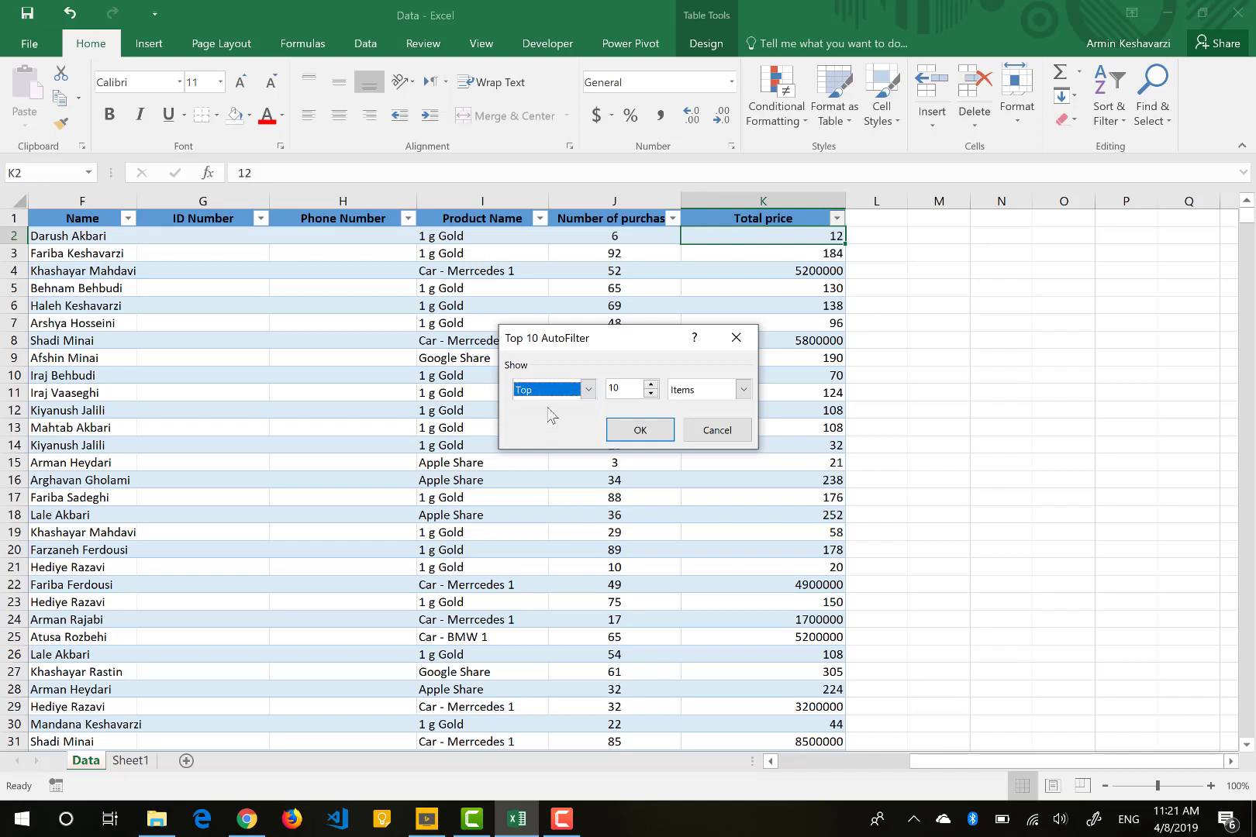
{"action": "double_click", "coordinate": [630, 390]}
{"action": "type", "text": "5"}
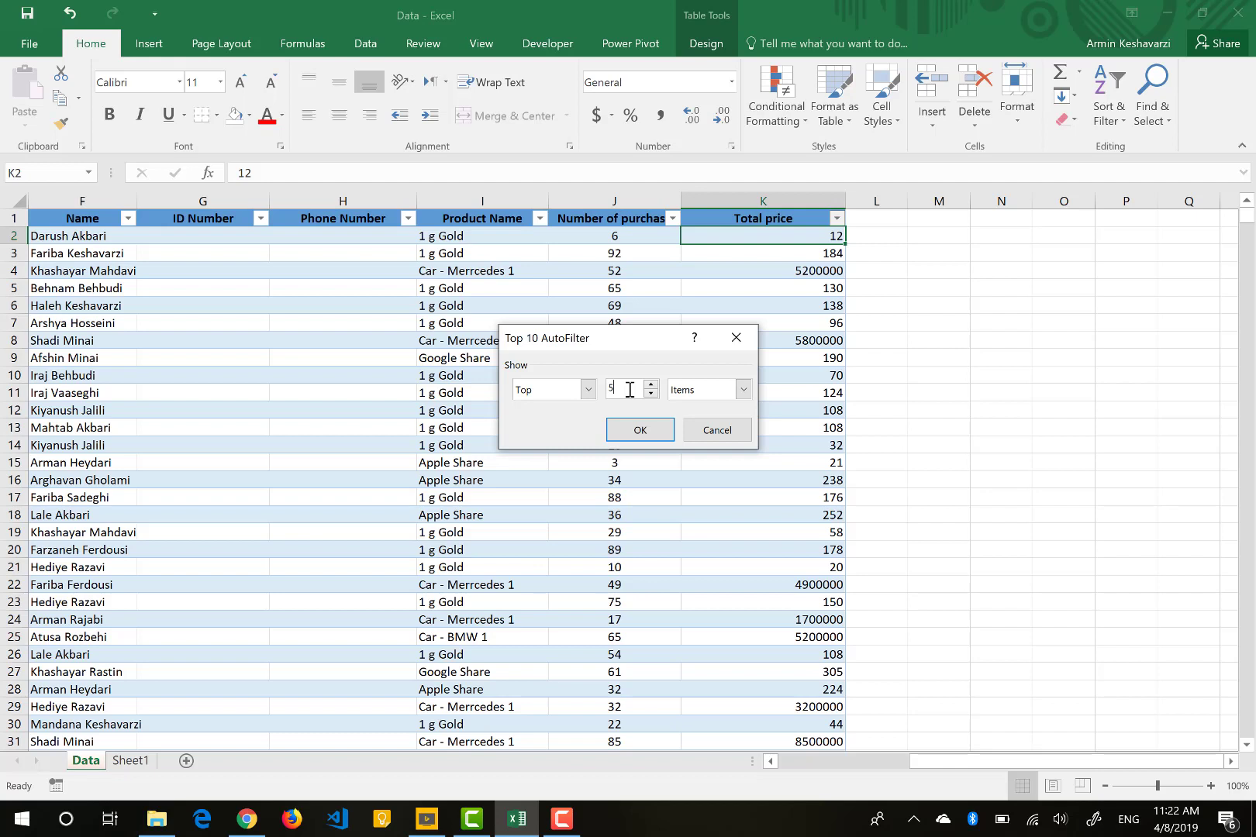
{"action": "left_click", "coordinate": [742, 390]}
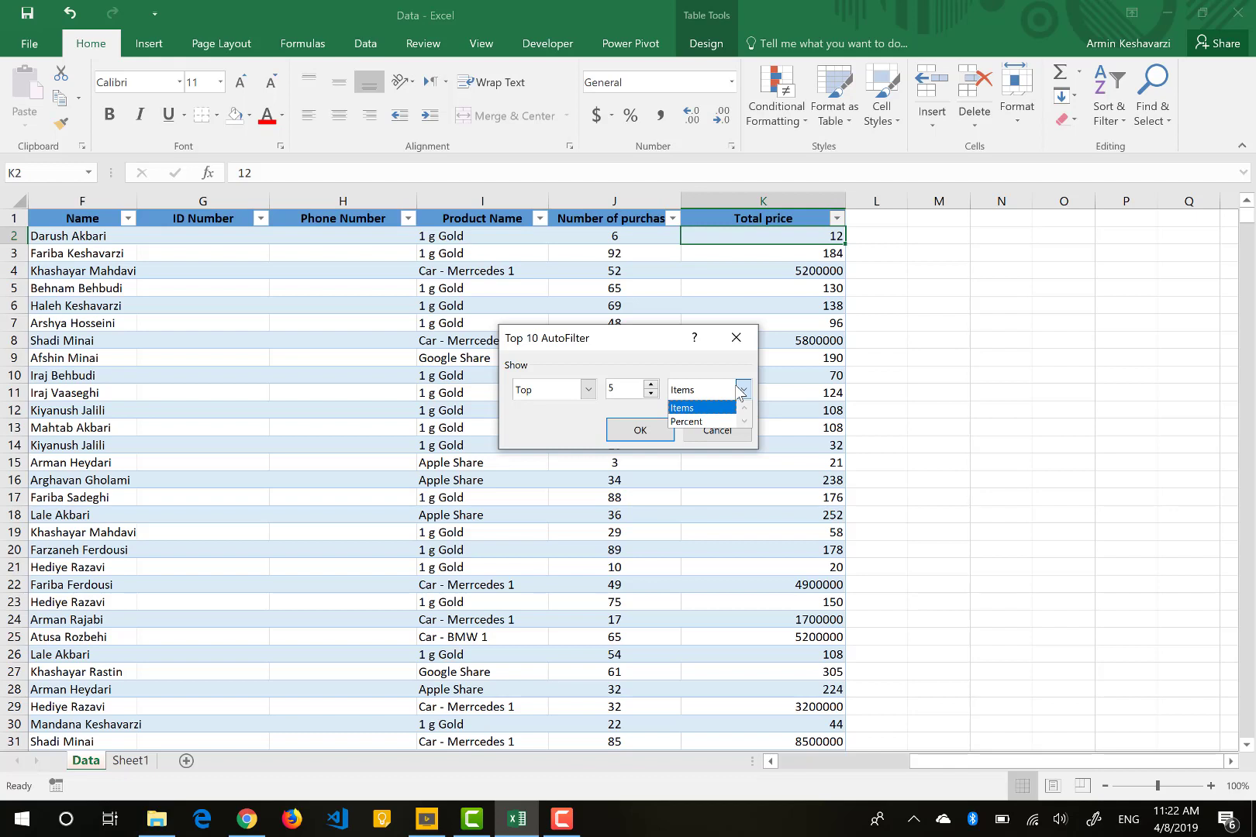
{"action": "left_click", "coordinate": [688, 421]}
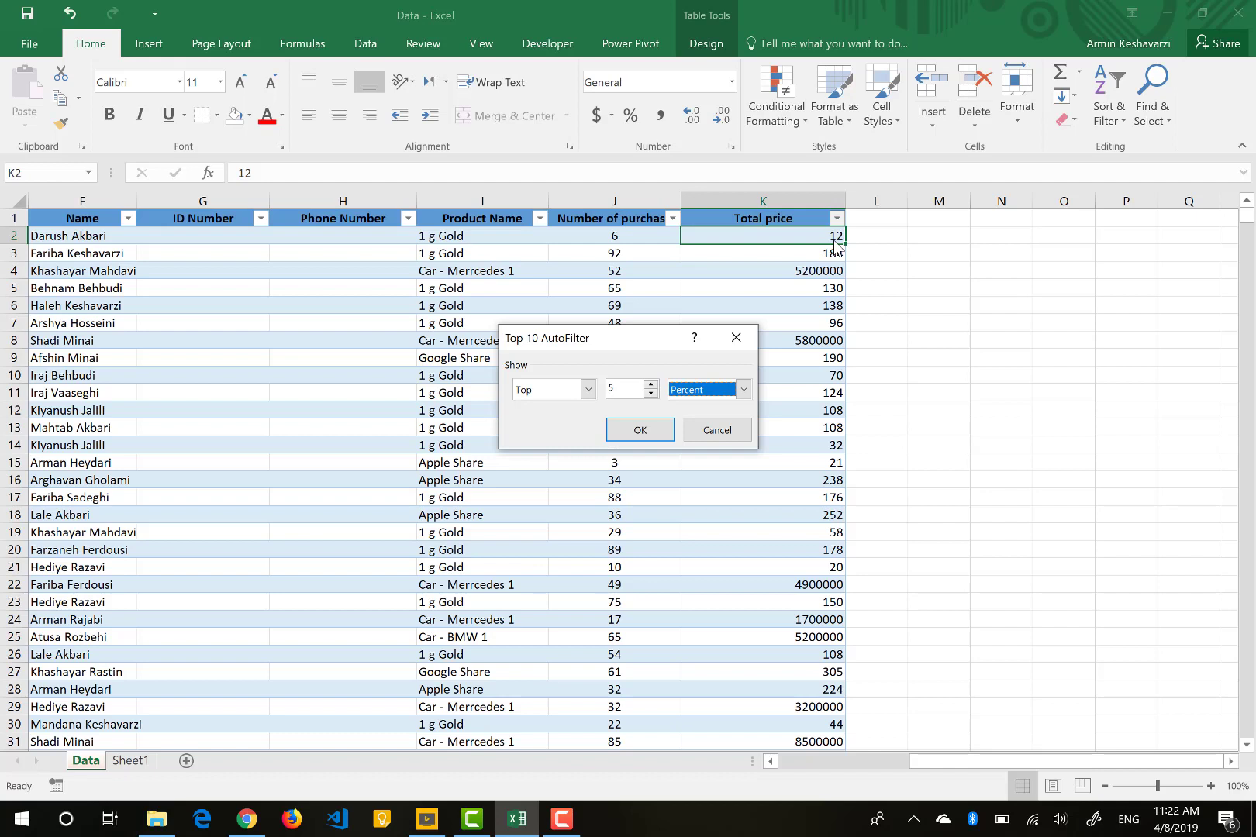
{"action": "left_click", "coordinate": [741, 392]}
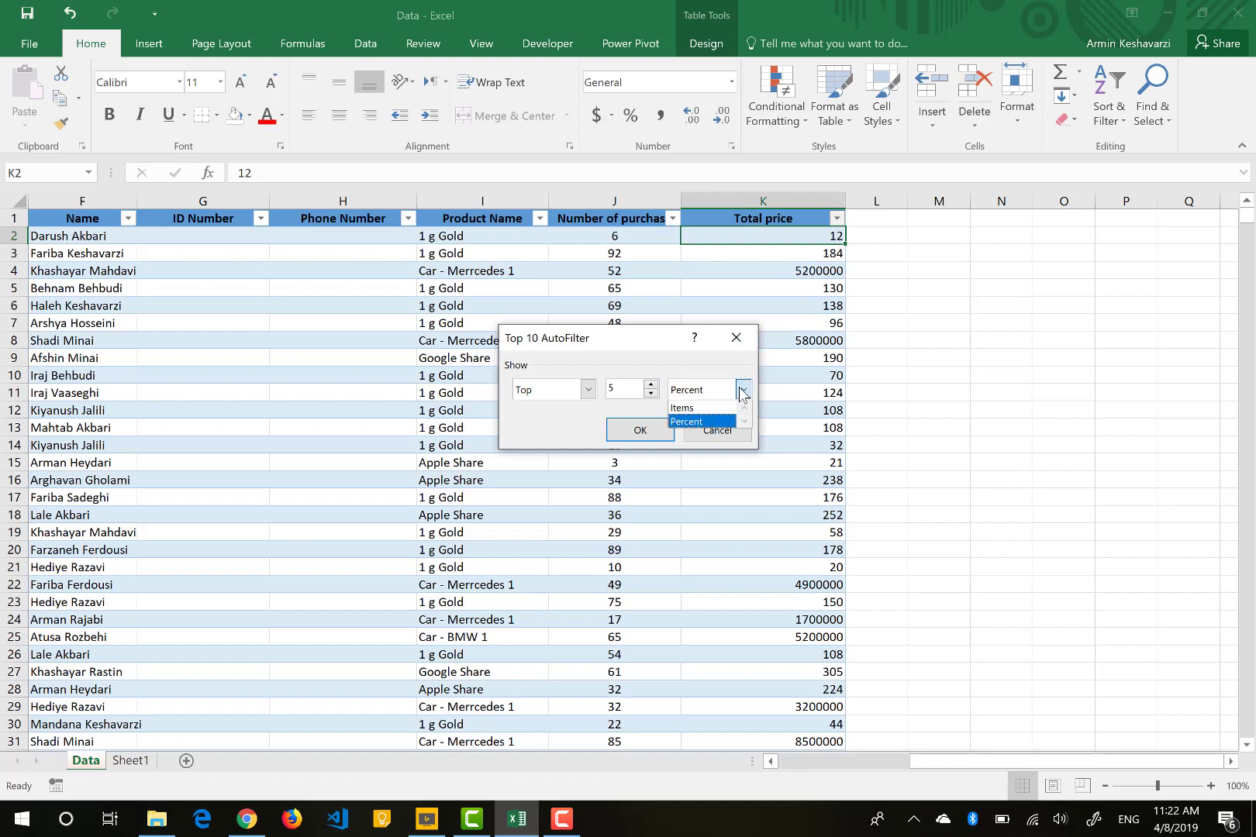
{"action": "left_click", "coordinate": [700, 405]}
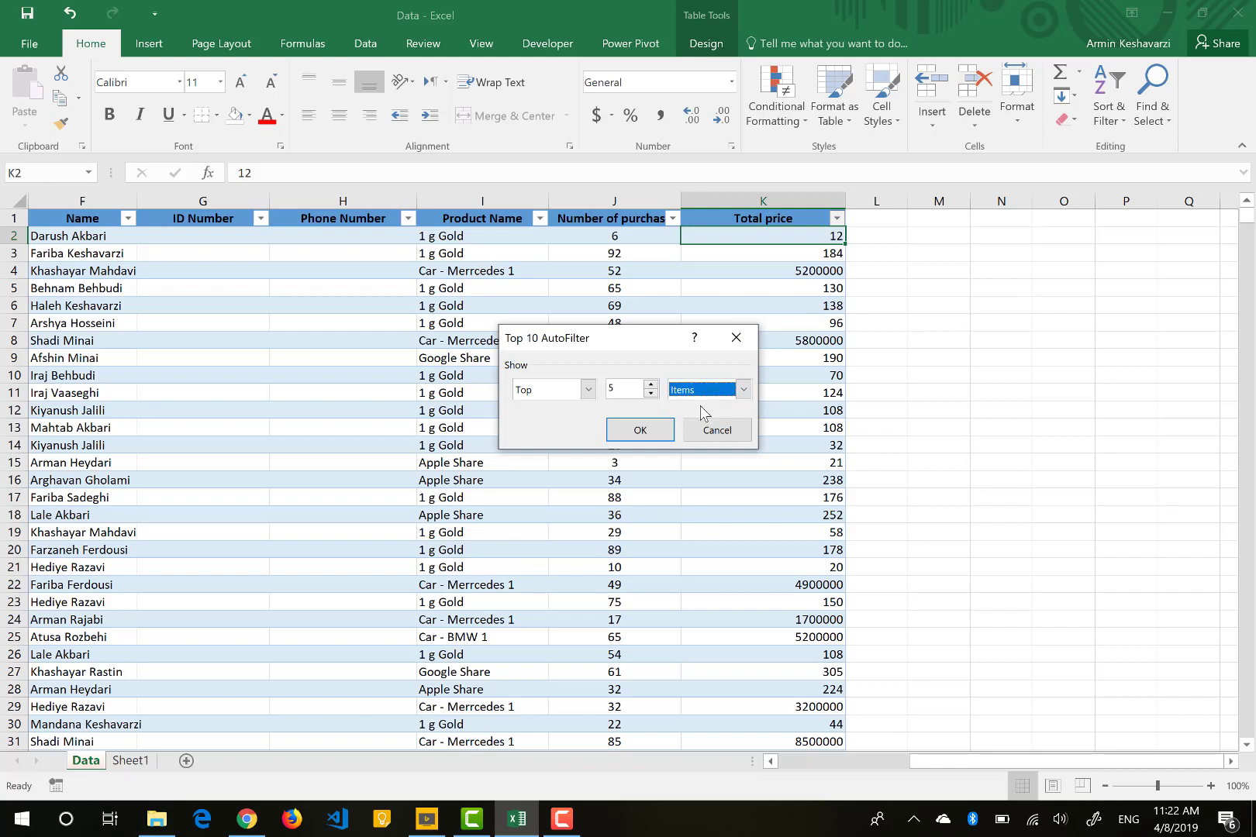
{"action": "left_click", "coordinate": [643, 431]}
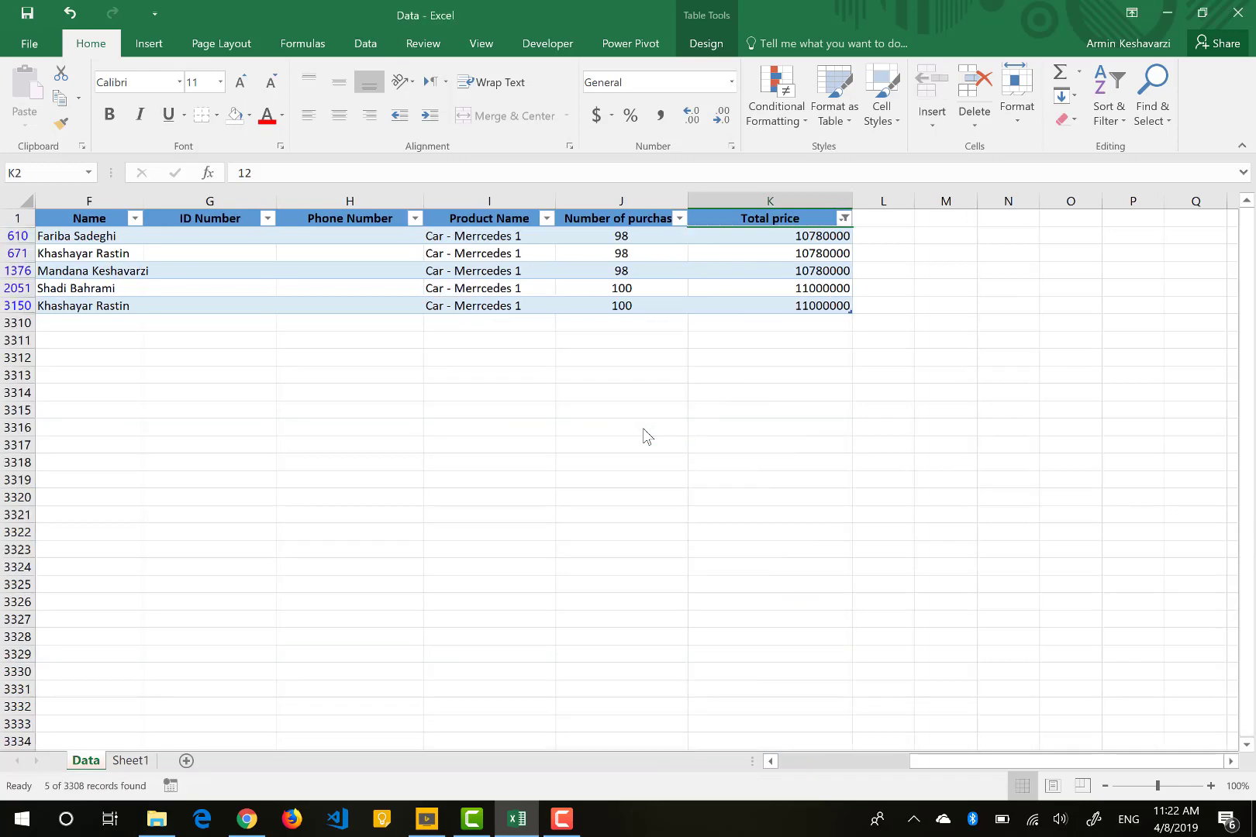
- Select the names in the filtered rows to review them, and clear the filter from the Total price column
{"action": "left_click_drag", "start_coordinate": [762, 238], "coordinate": [774, 303]}
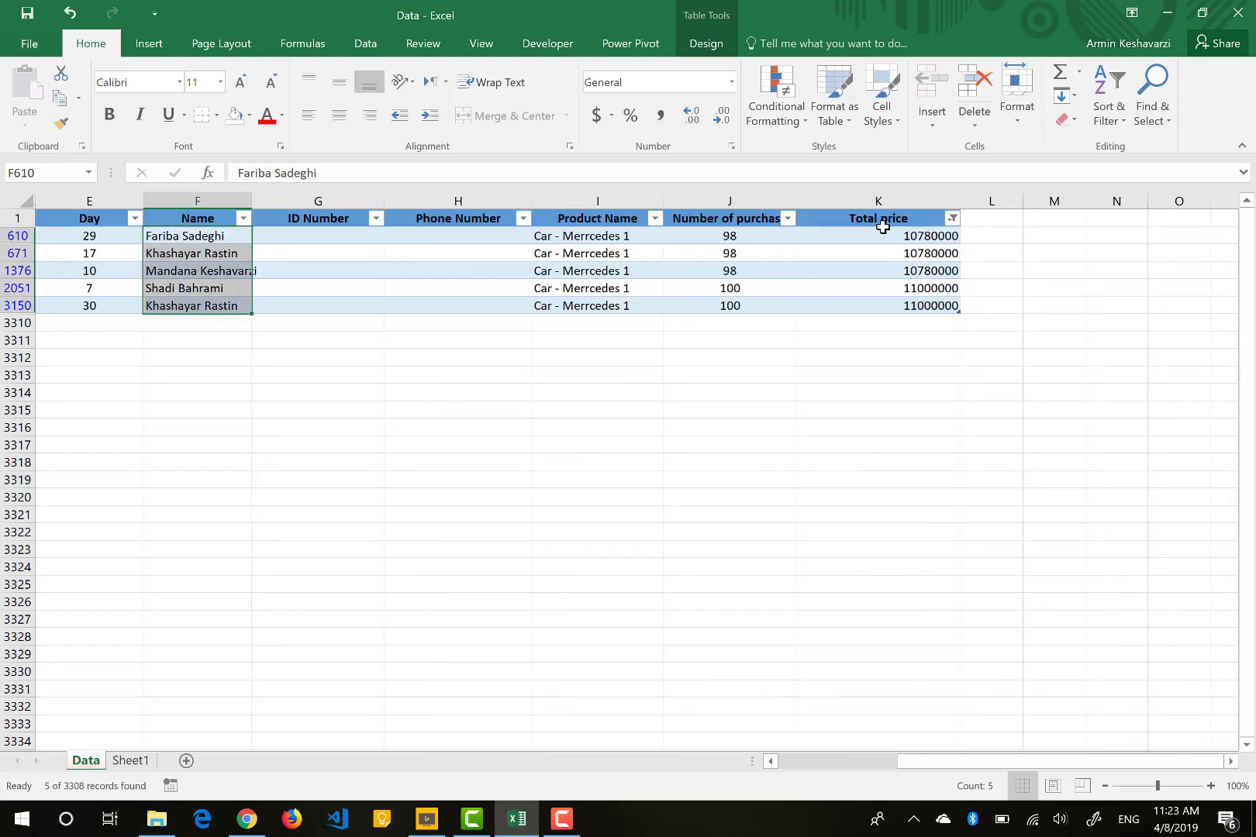
{"action": "left_click", "coordinate": [892, 236]}
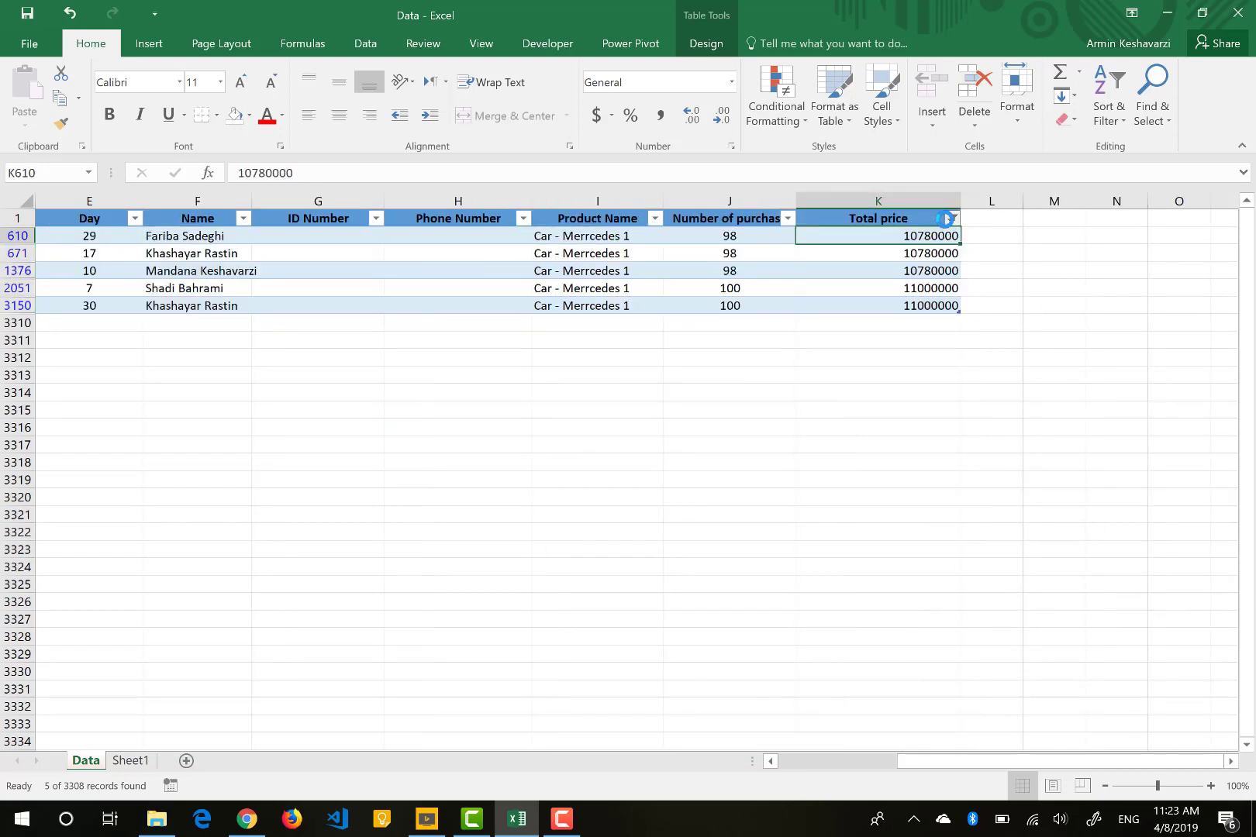
{"action": "left_click", "coordinate": [949, 219]}
{"action": "mouse_move", "coordinate": [811, 353]}
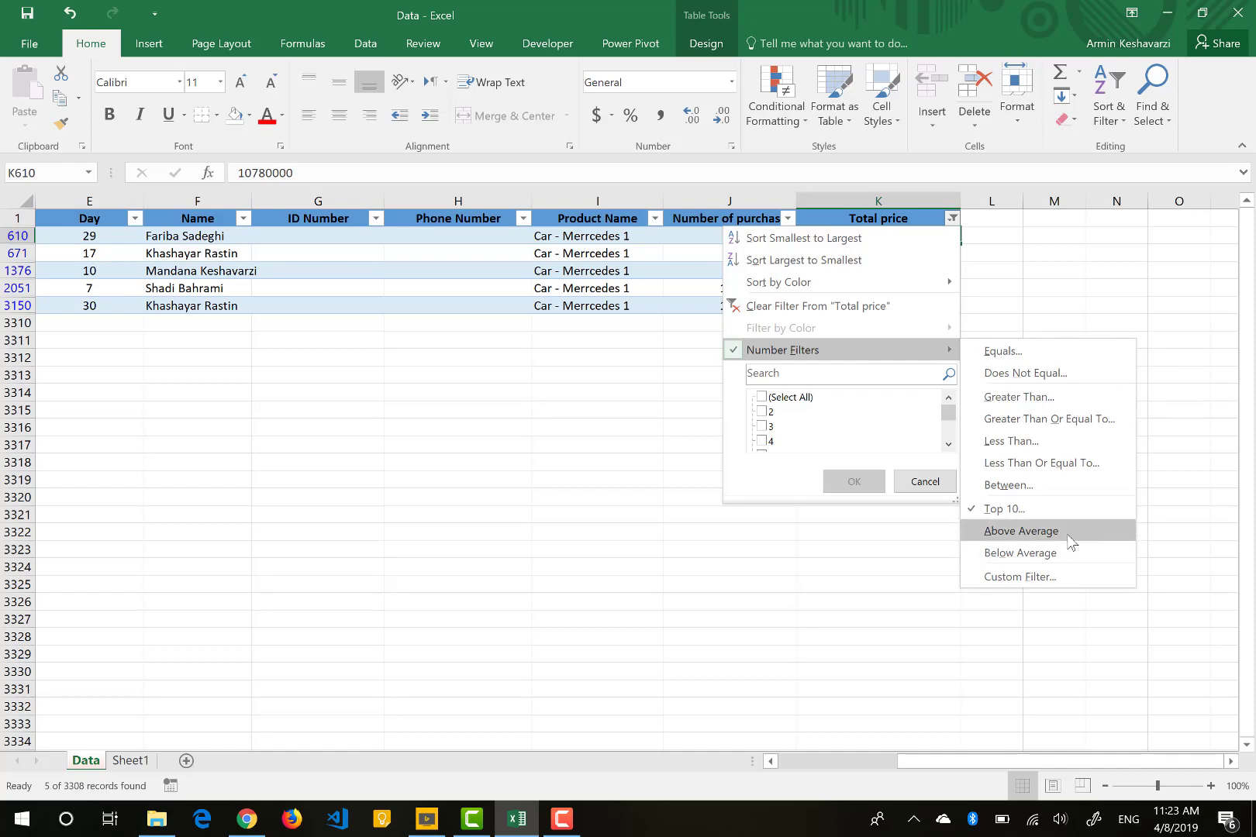
{"action": "left_click", "coordinate": [784, 307]}
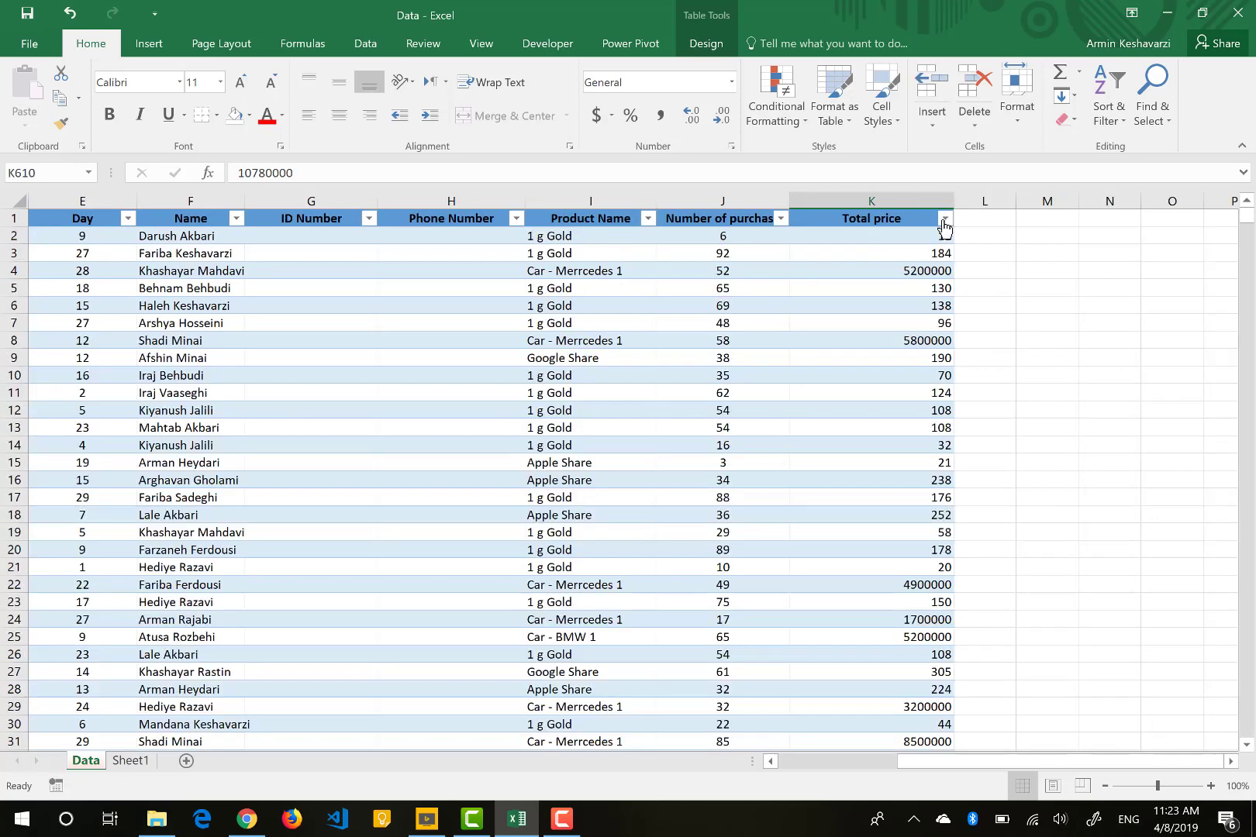
- Filter the Total price column to the values above average
{"action": "left_click", "coordinate": [945, 218]}
{"action": "mouse_move", "coordinate": [919, 350]}
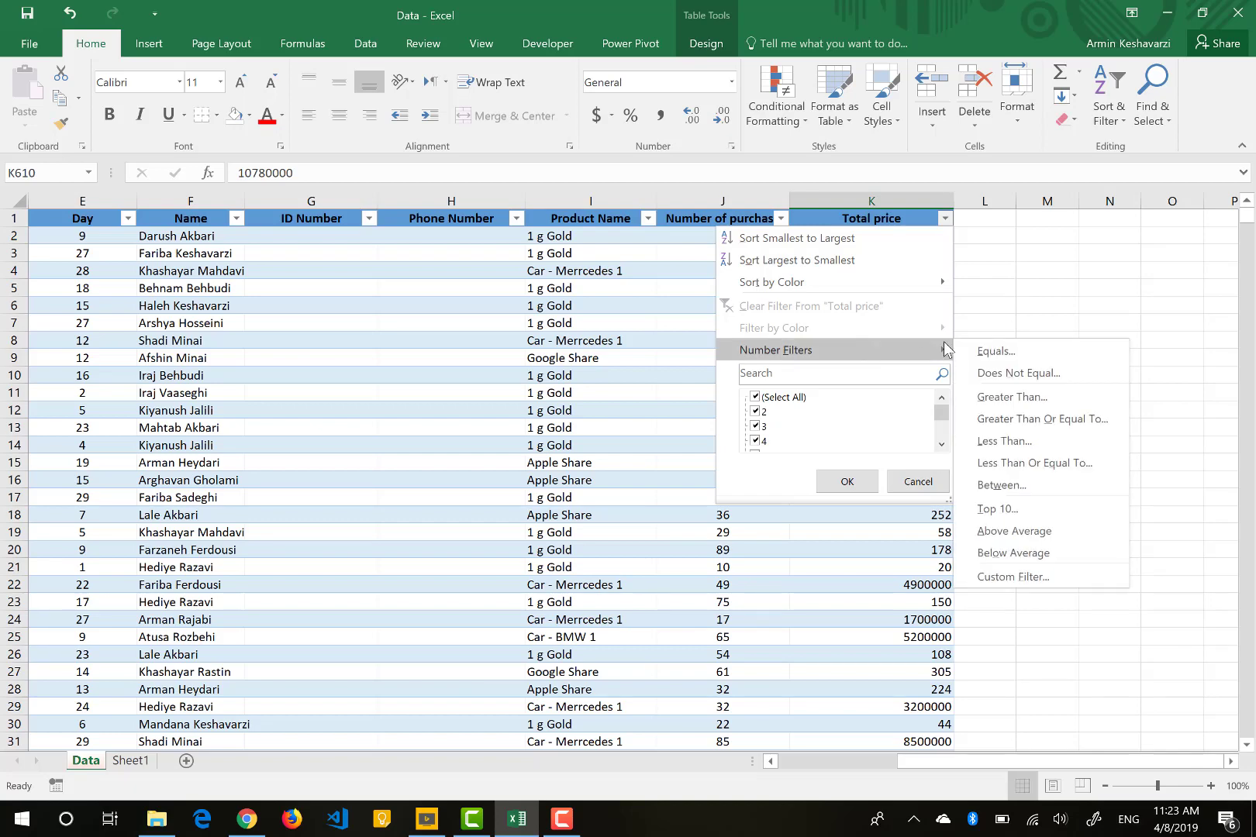
{"action": "left_click", "coordinate": [1014, 531]}
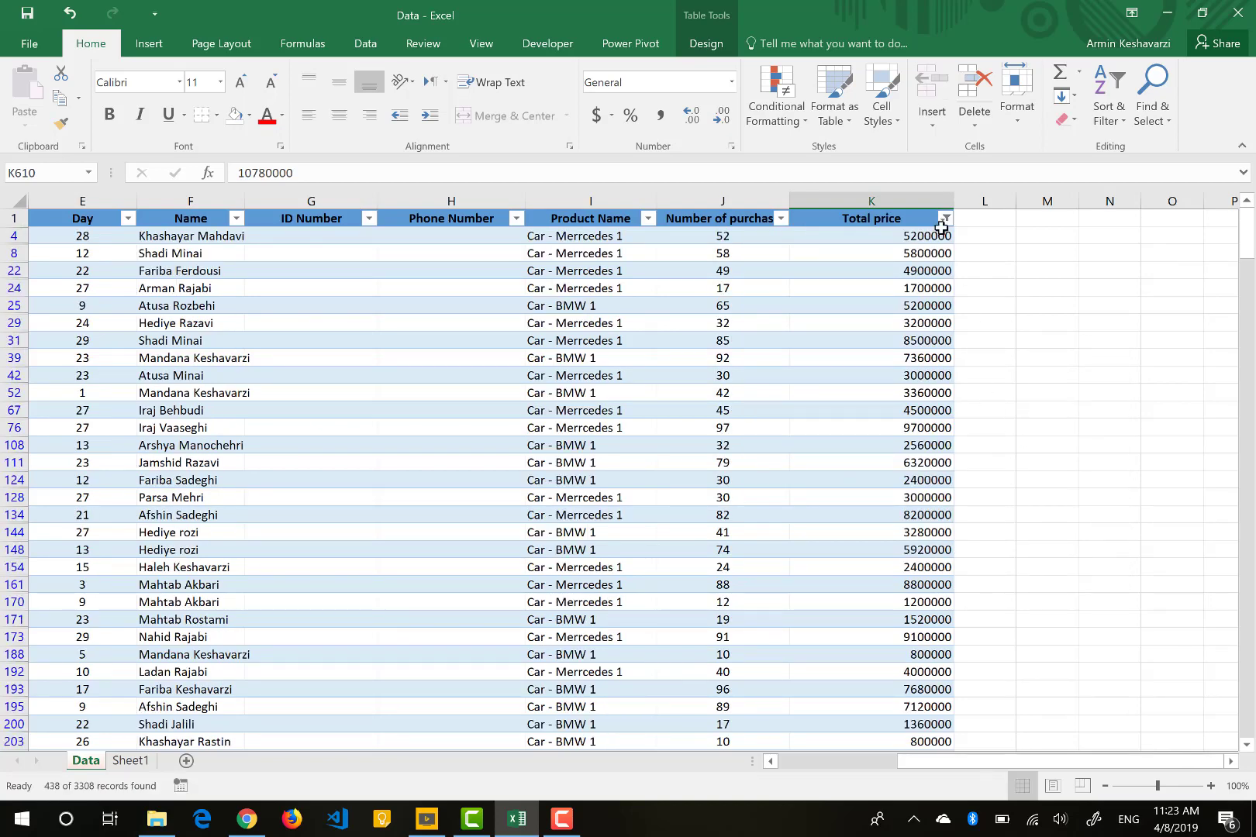
- Select the filtered Total price column, and clear its filter
{"action": "left_click", "coordinate": [880, 222]}
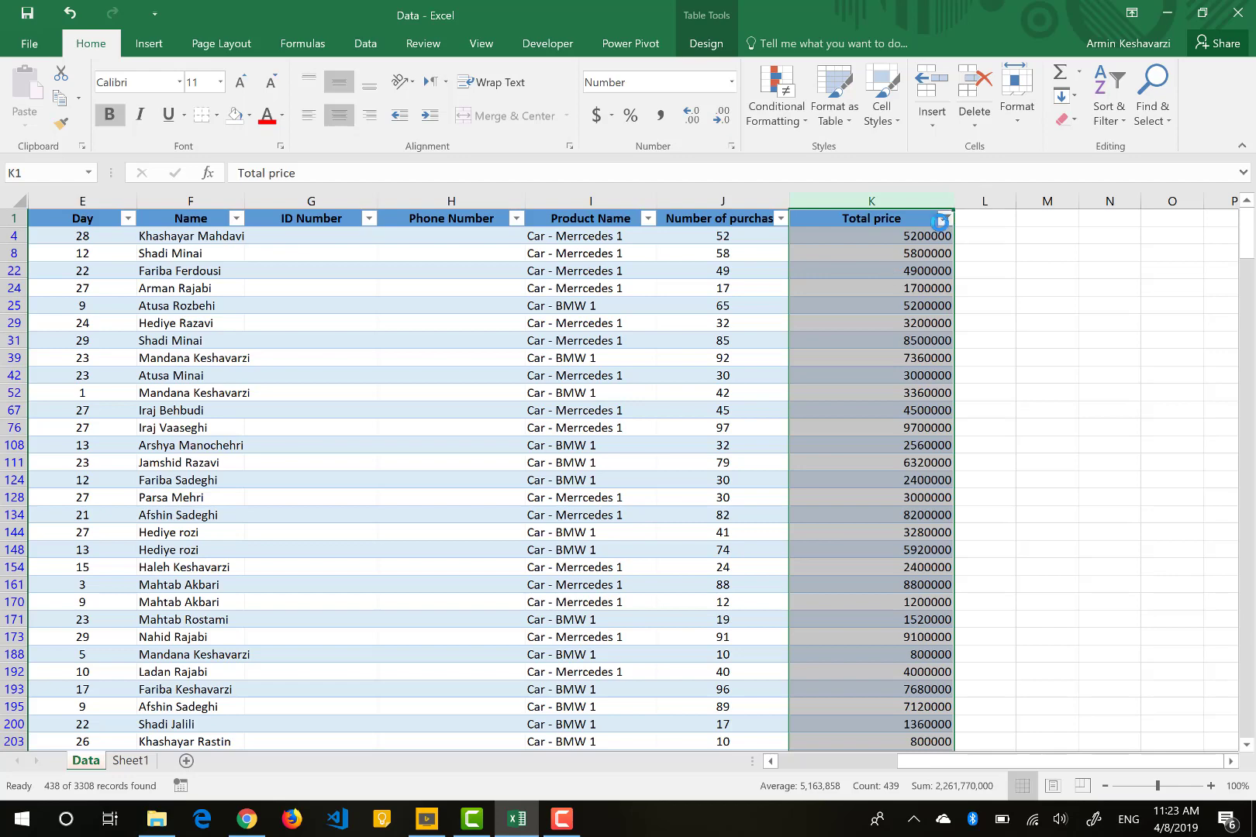
{"action": "left_click", "coordinate": [945, 219]}
{"action": "left_click", "coordinate": [765, 307]}
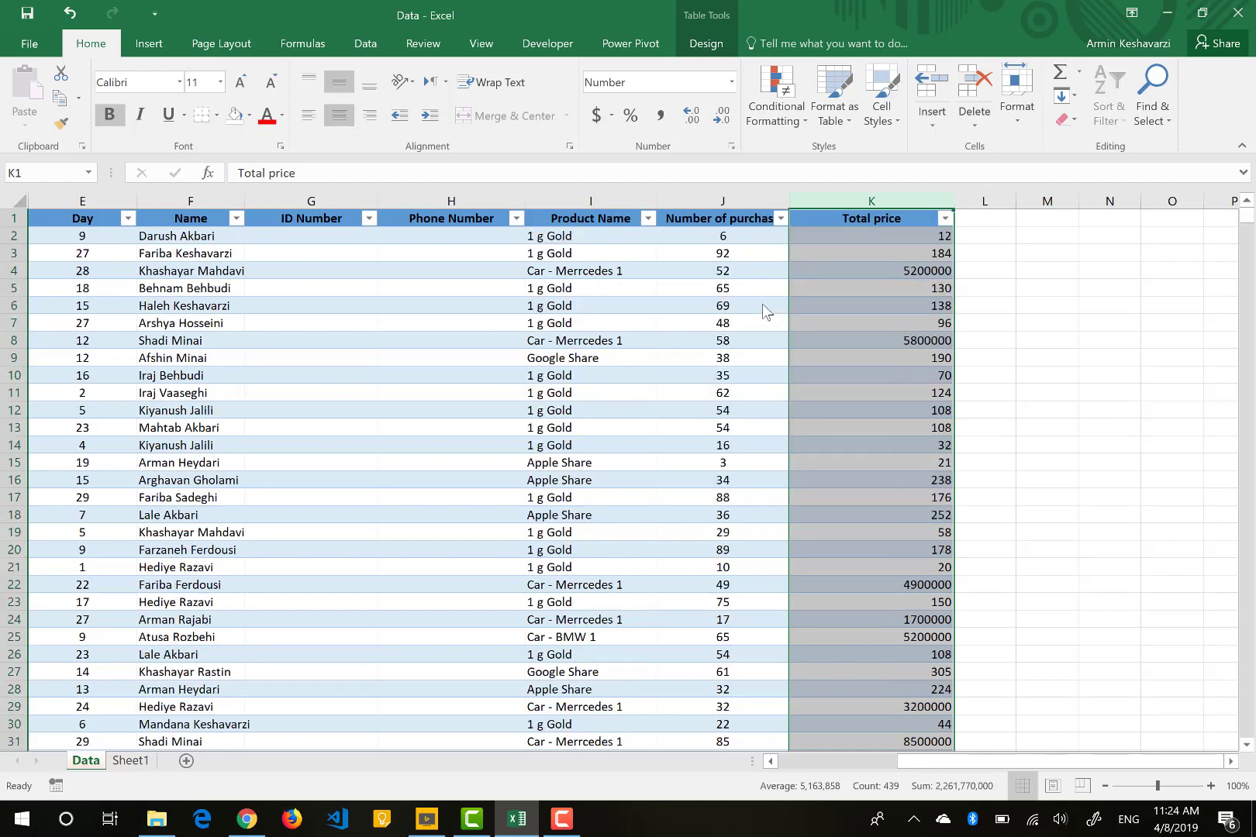
- Calculate the average of the table's Total price column in cell M2 with =AVERAGE(SalesData[Total price])
{"action": "left_click", "coordinate": [1060, 238]}
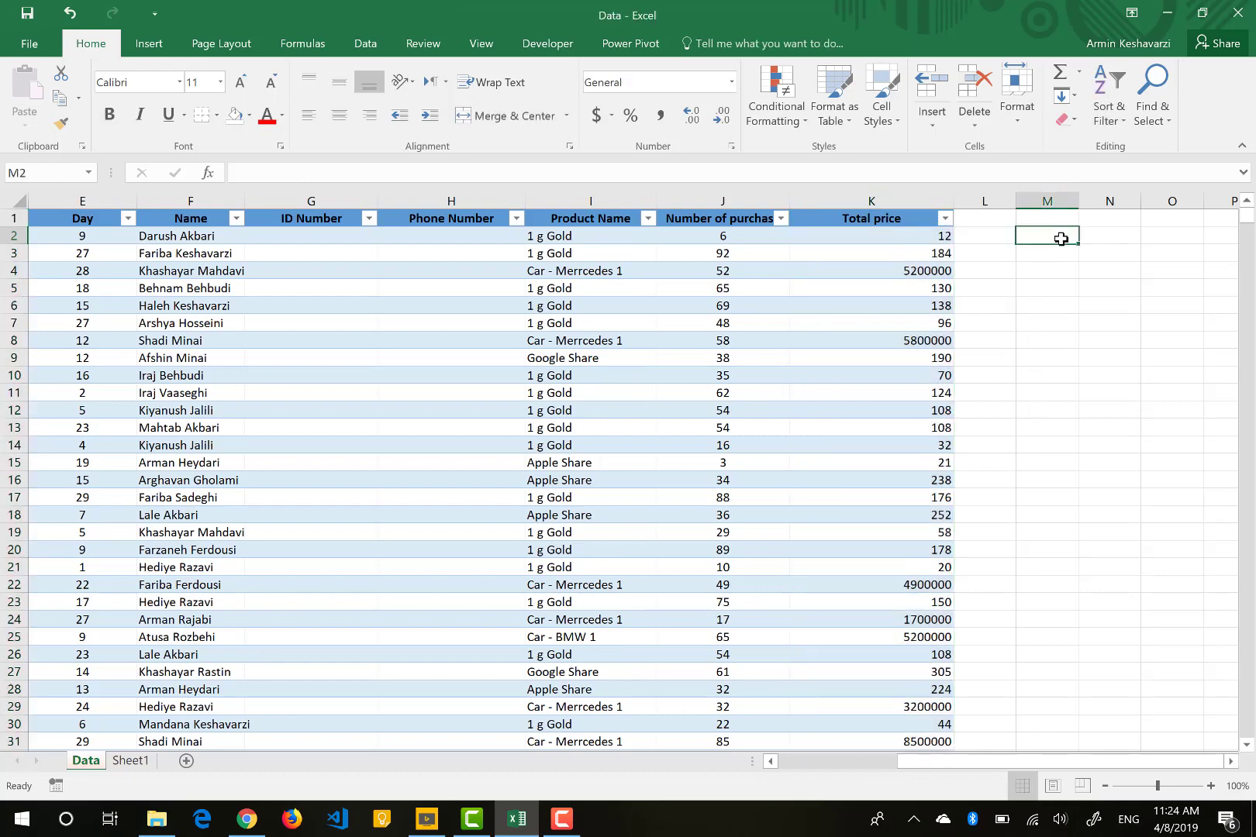
{"action": "type", "text": "=av"}
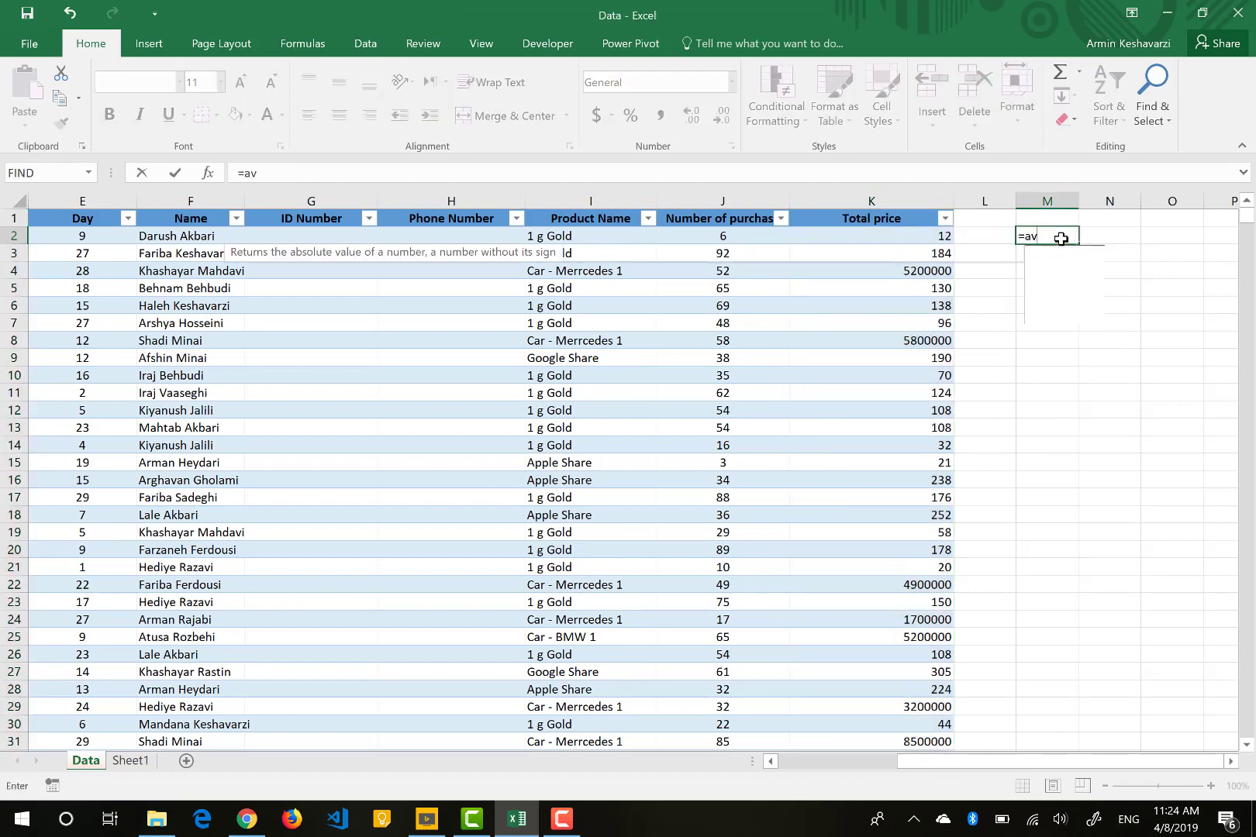
{"action": "double_click", "coordinate": [1059, 267]}
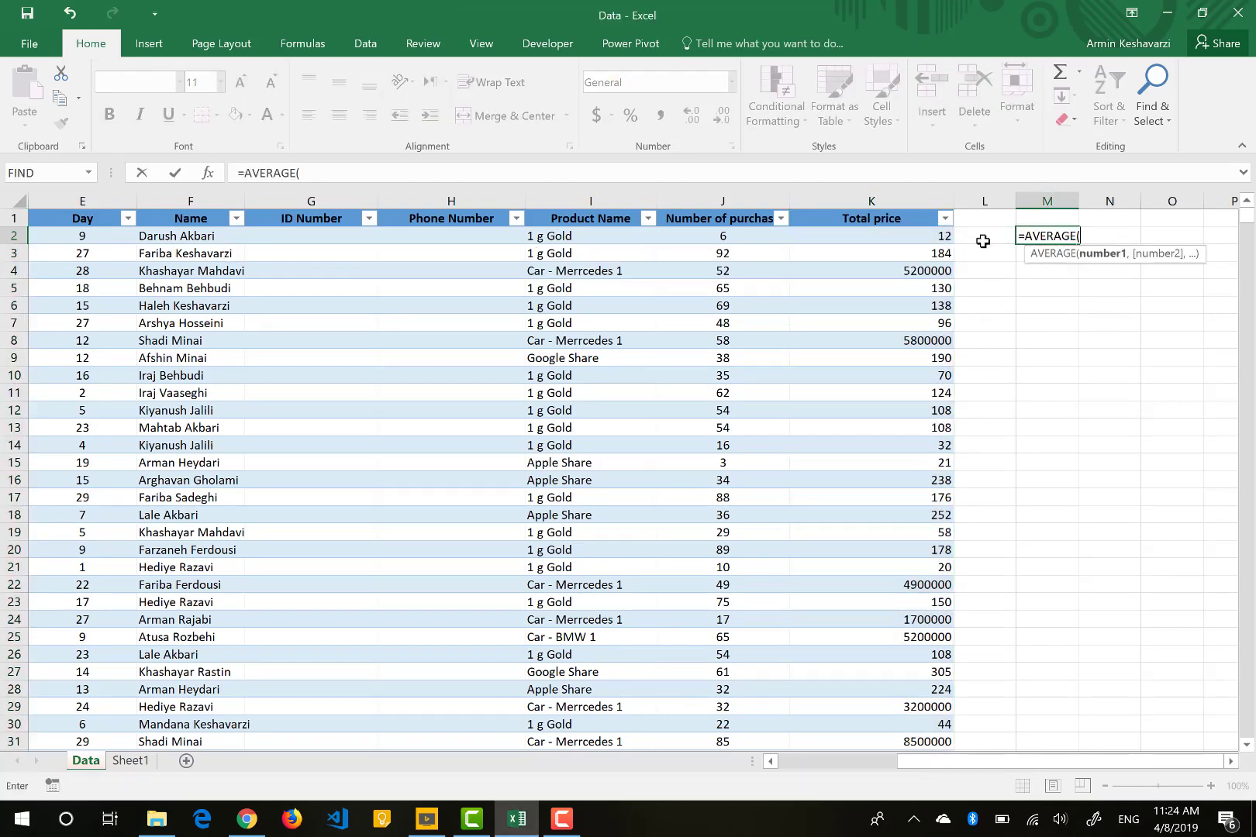
{"action": "left_click", "coordinate": [875, 214]}
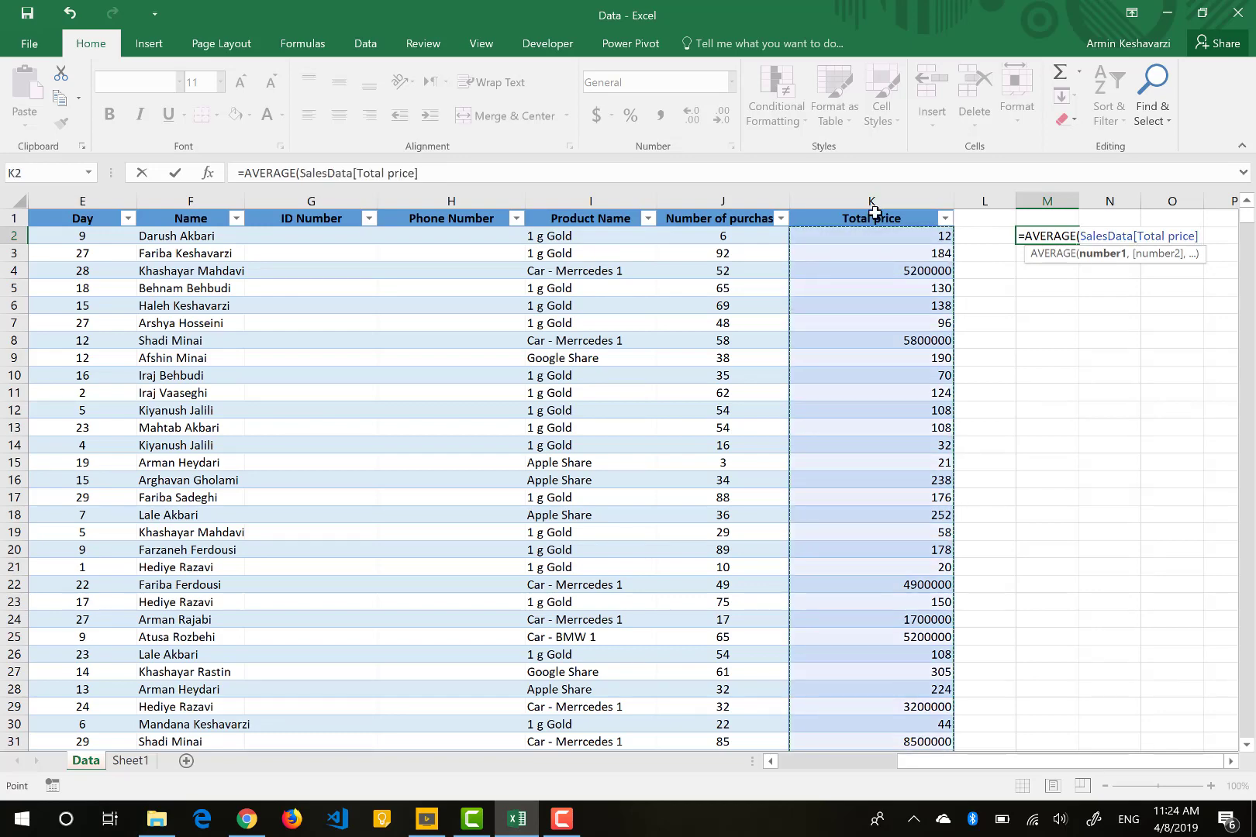
{"action": "type", "text": ")"}
{"action": "key", "text": "Return"}
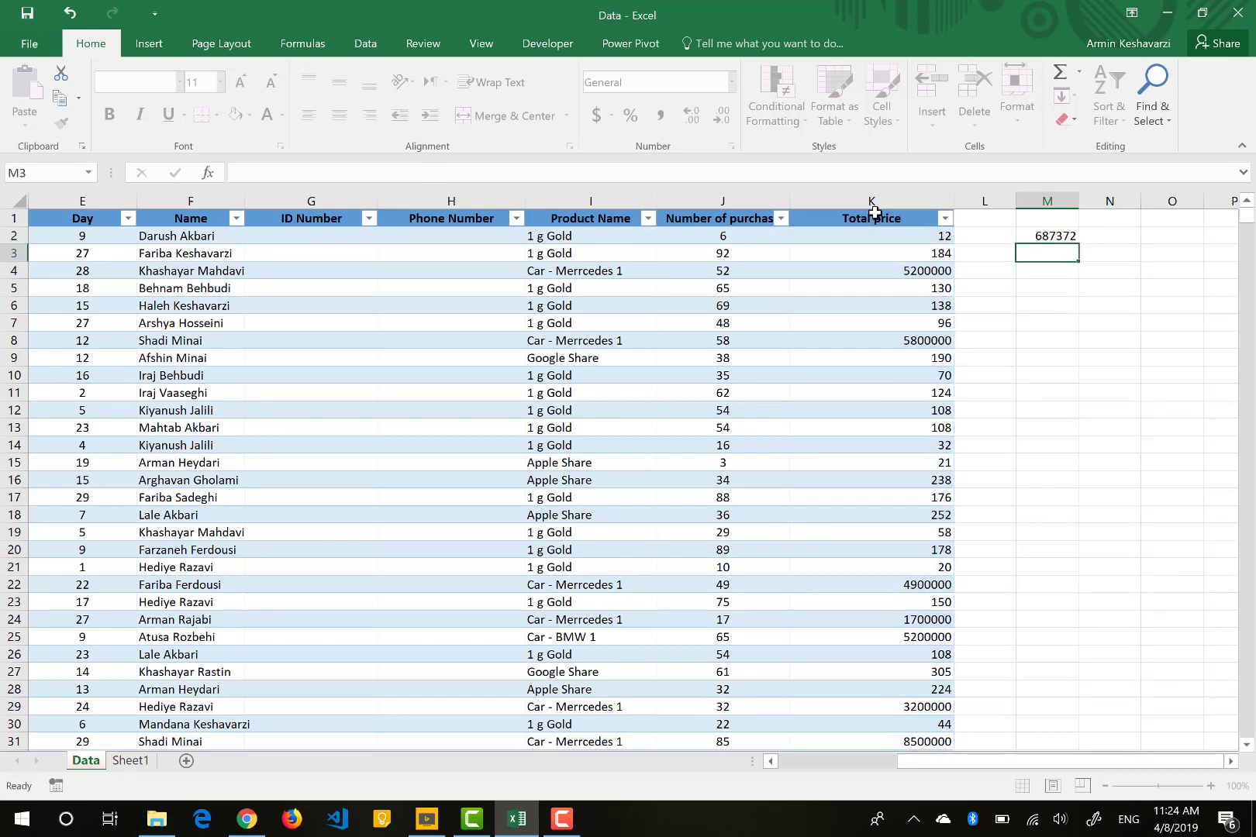
- Compare the average in M2 with individual Total price values, and filter the Total price column to above-average values
{"action": "left_click", "coordinate": [1033, 237]}
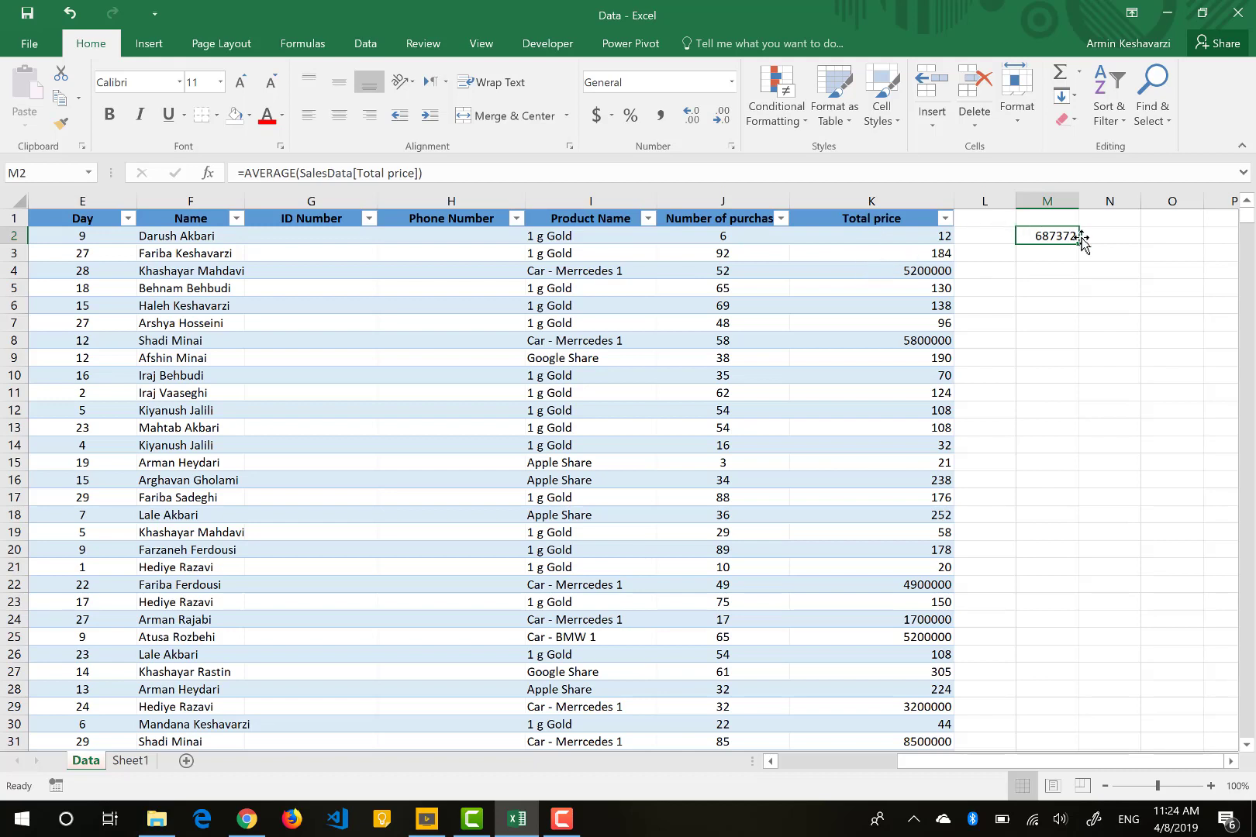
{"action": "left_click", "coordinate": [886, 236]}
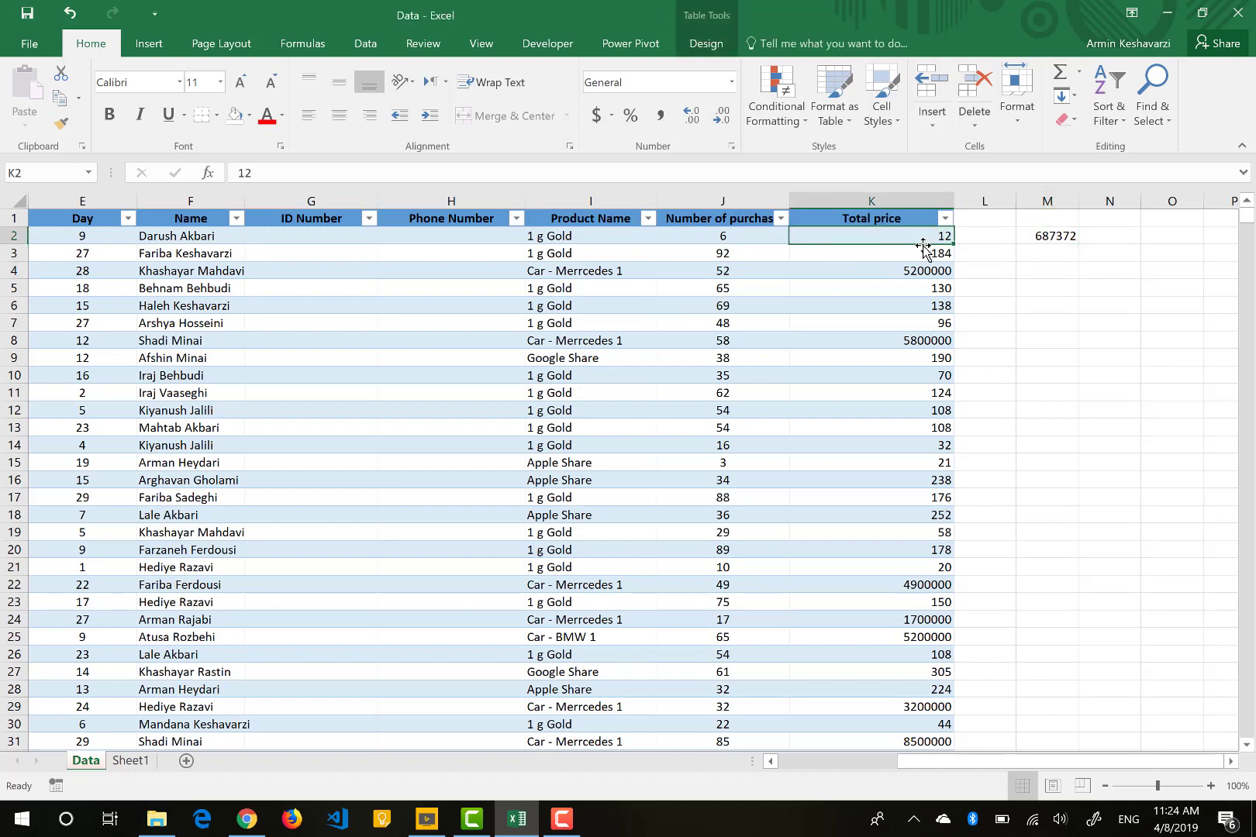
{"action": "left_click", "coordinate": [857, 270]}
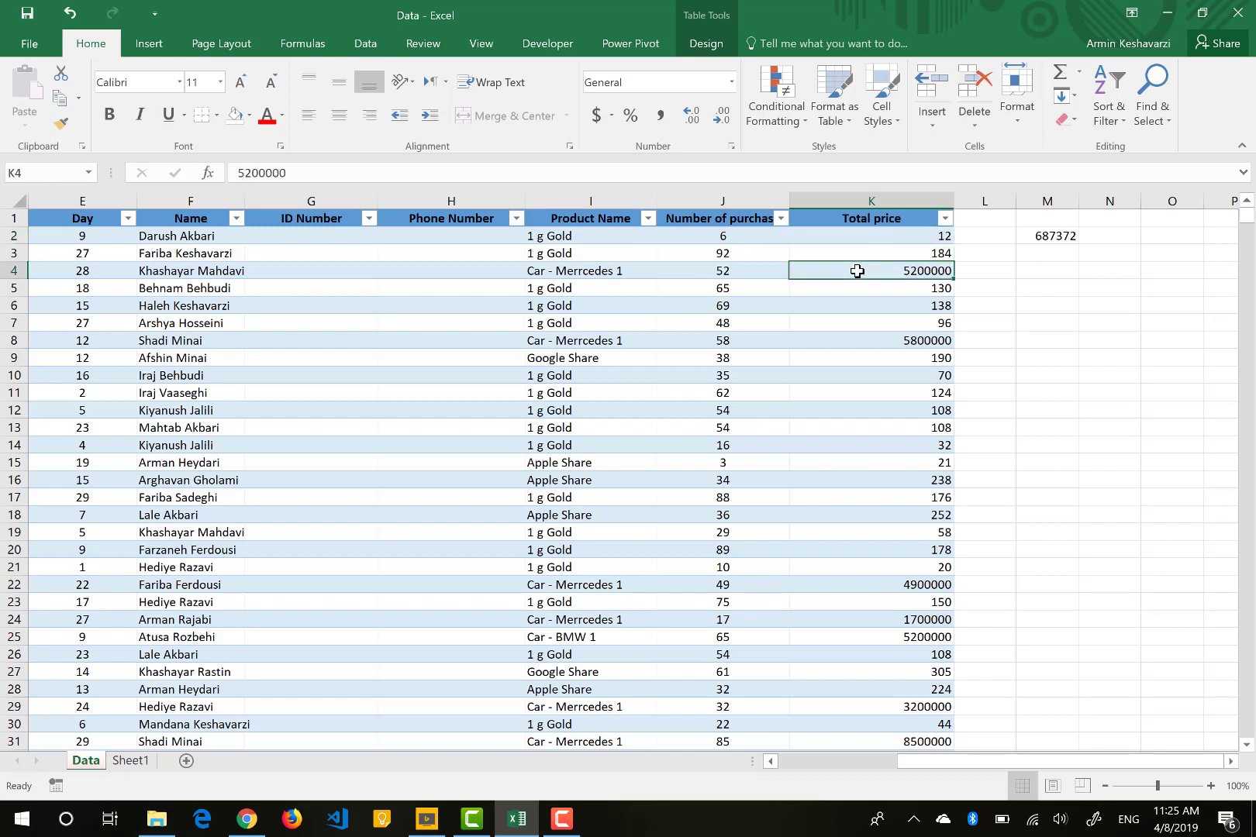
{"action": "left_click", "coordinate": [1054, 237]}
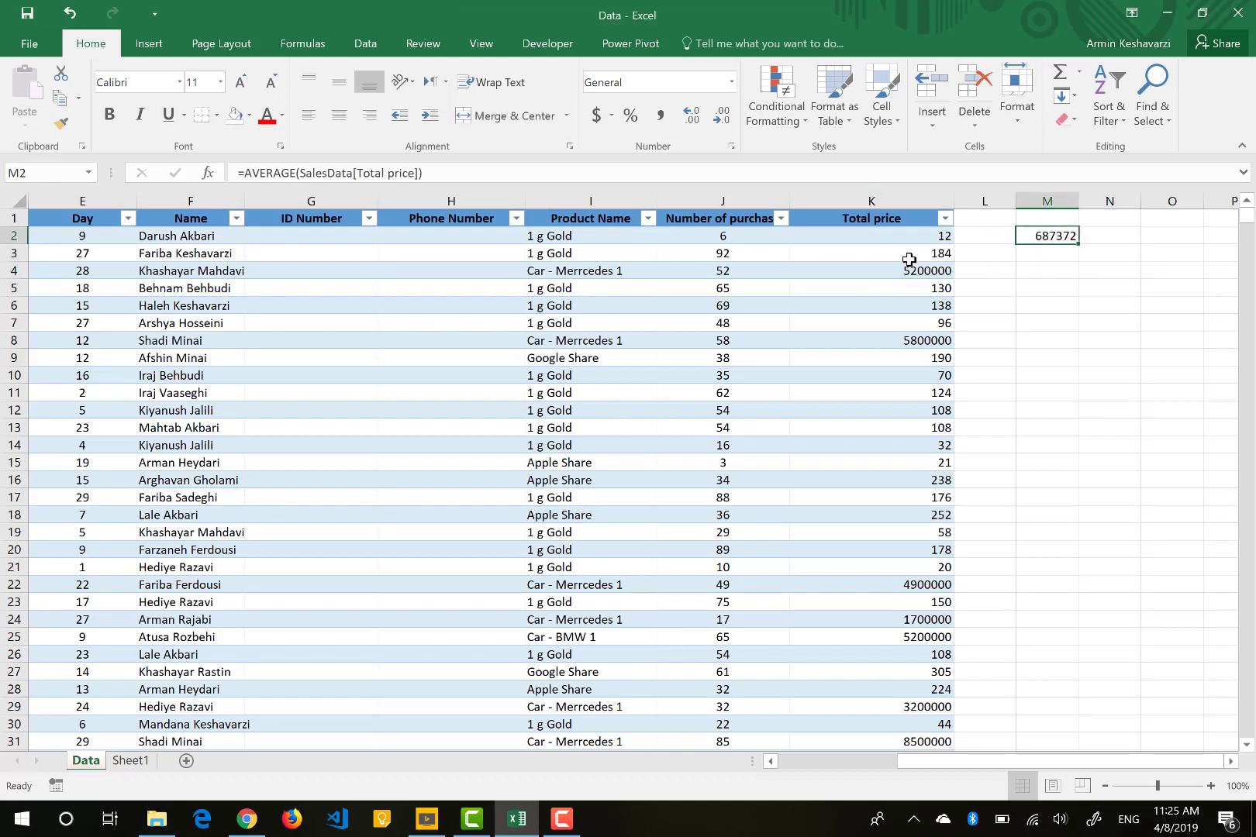
{"action": "left_click", "coordinate": [851, 240]}
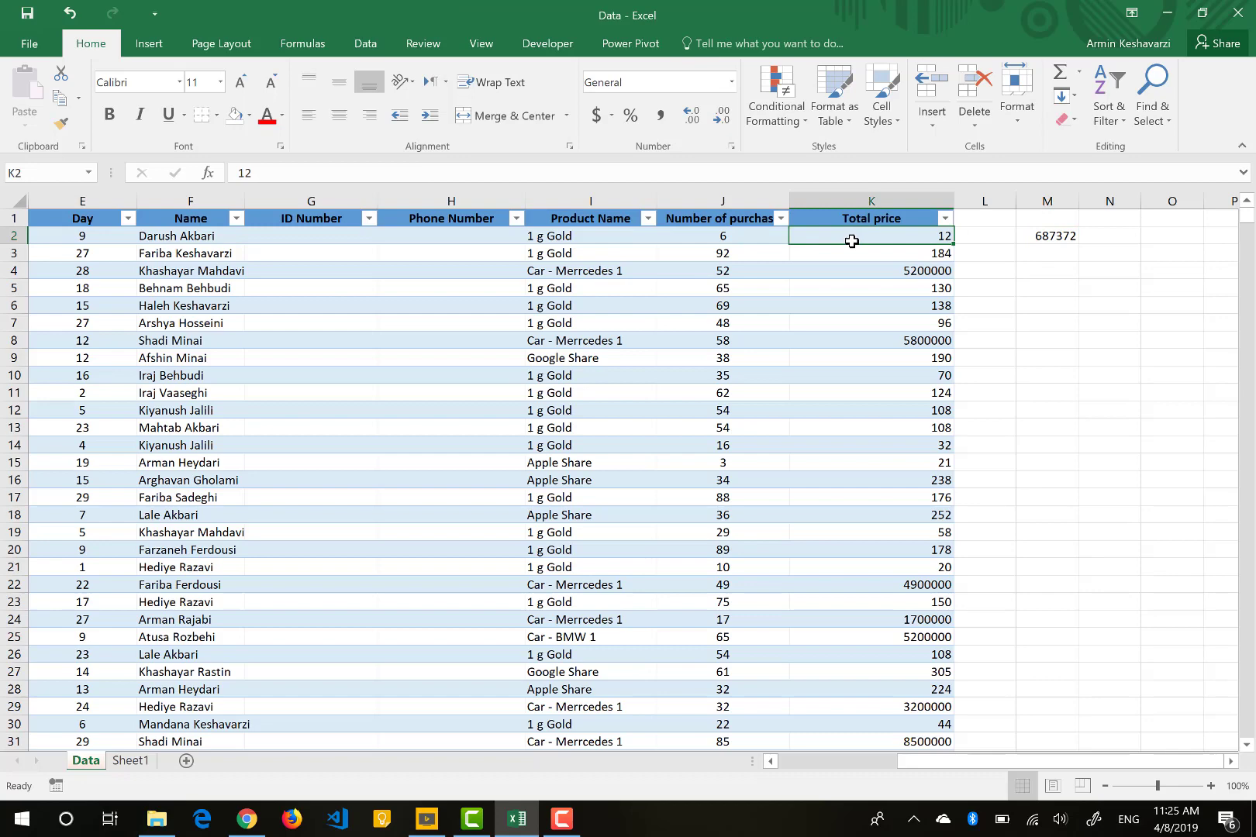
{"action": "left_click", "coordinate": [942, 219]}
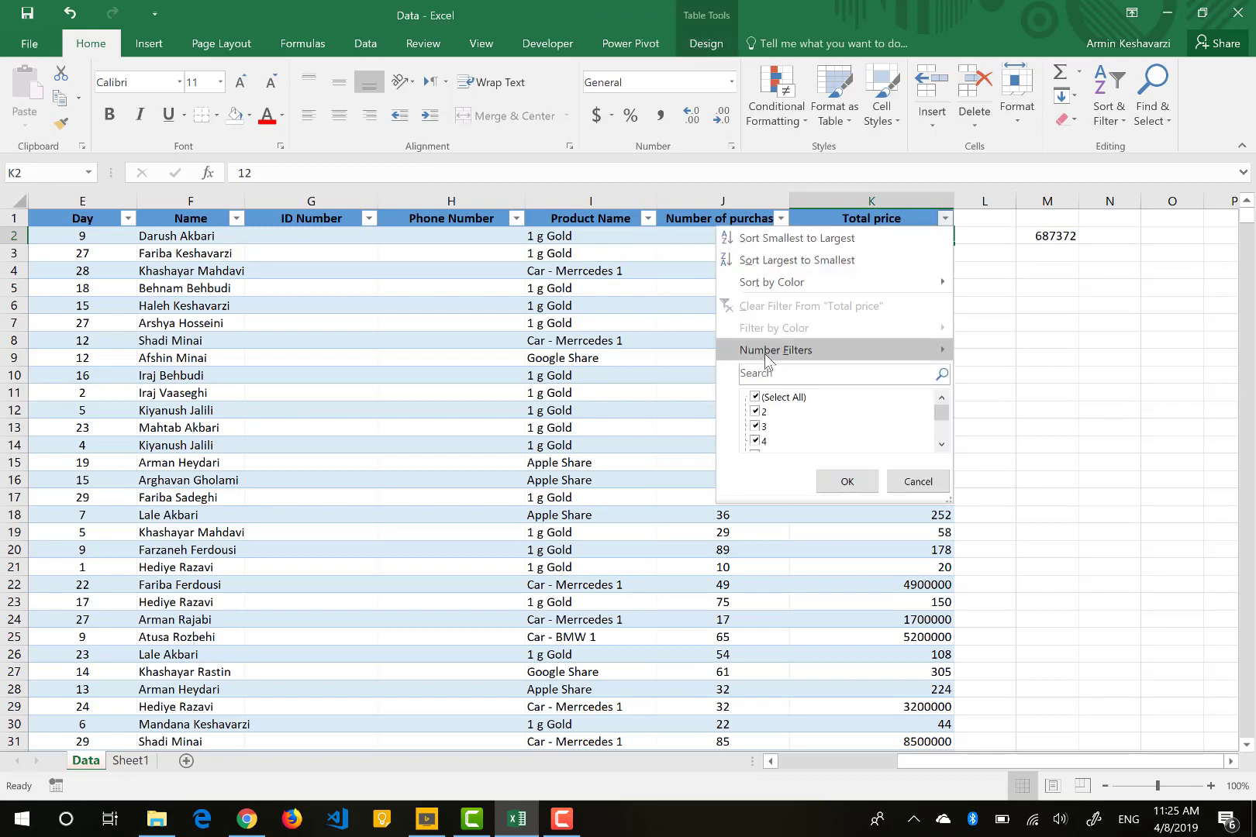
{"action": "mouse_move", "coordinate": [766, 360]}
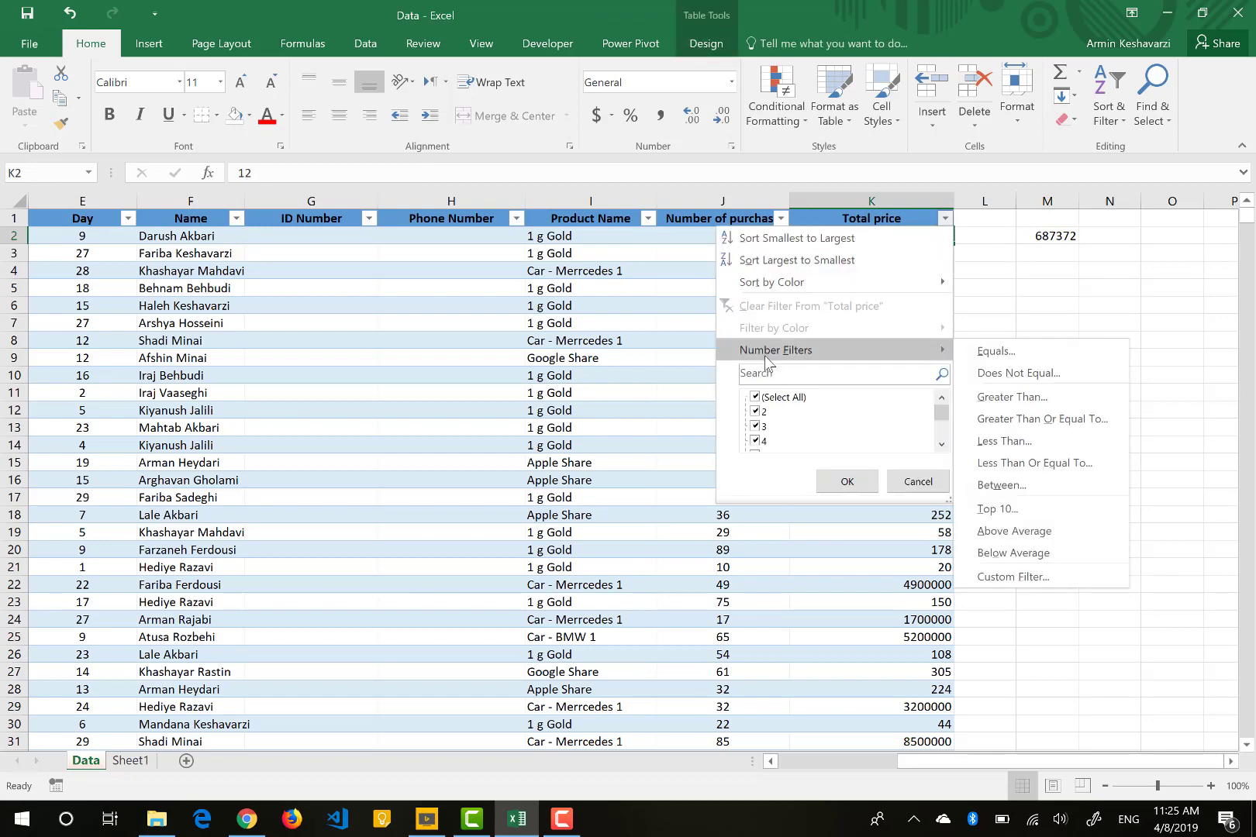
{"action": "left_click", "coordinate": [1026, 533]}
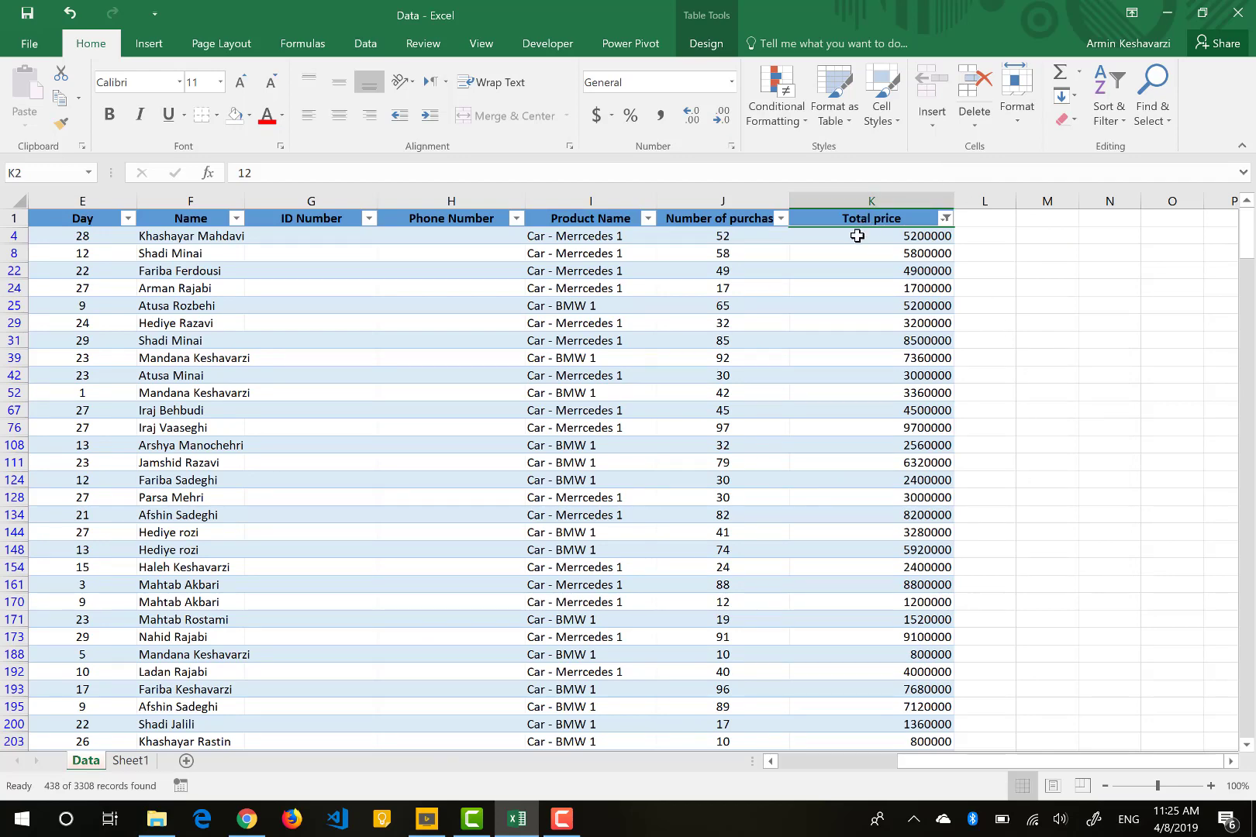
- Review the number filter options of the Total price column, and clear its above-average filter
{"action": "left_click", "coordinate": [856, 236]}
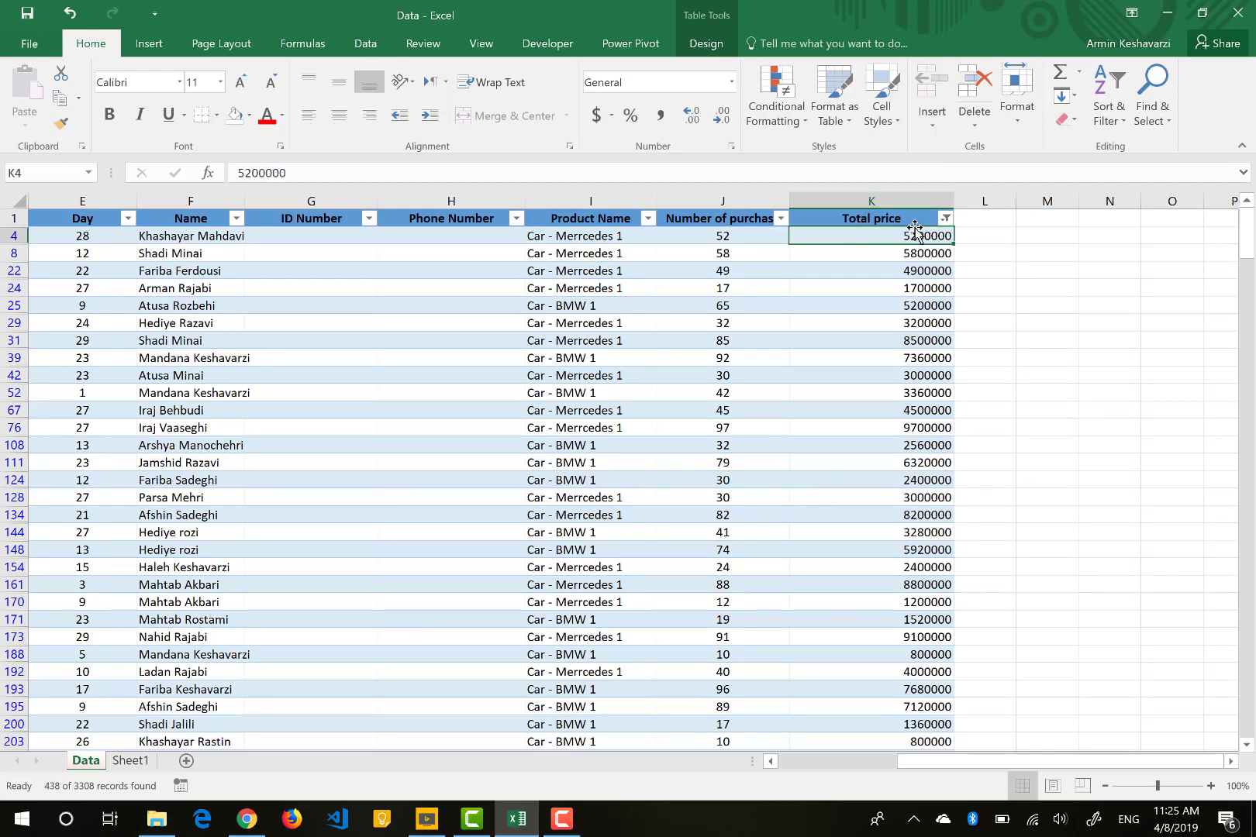
{"action": "left_click", "coordinate": [944, 220]}
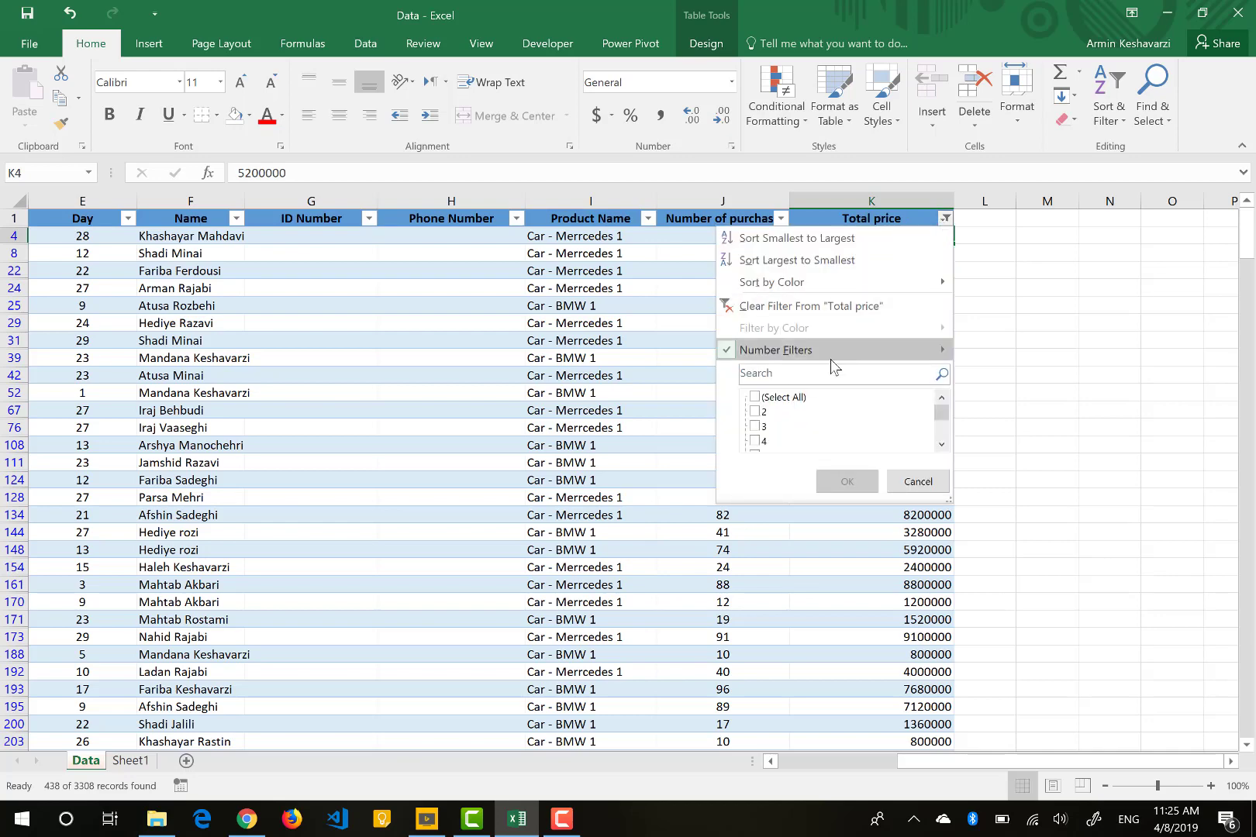
{"action": "mouse_move", "coordinate": [830, 356]}
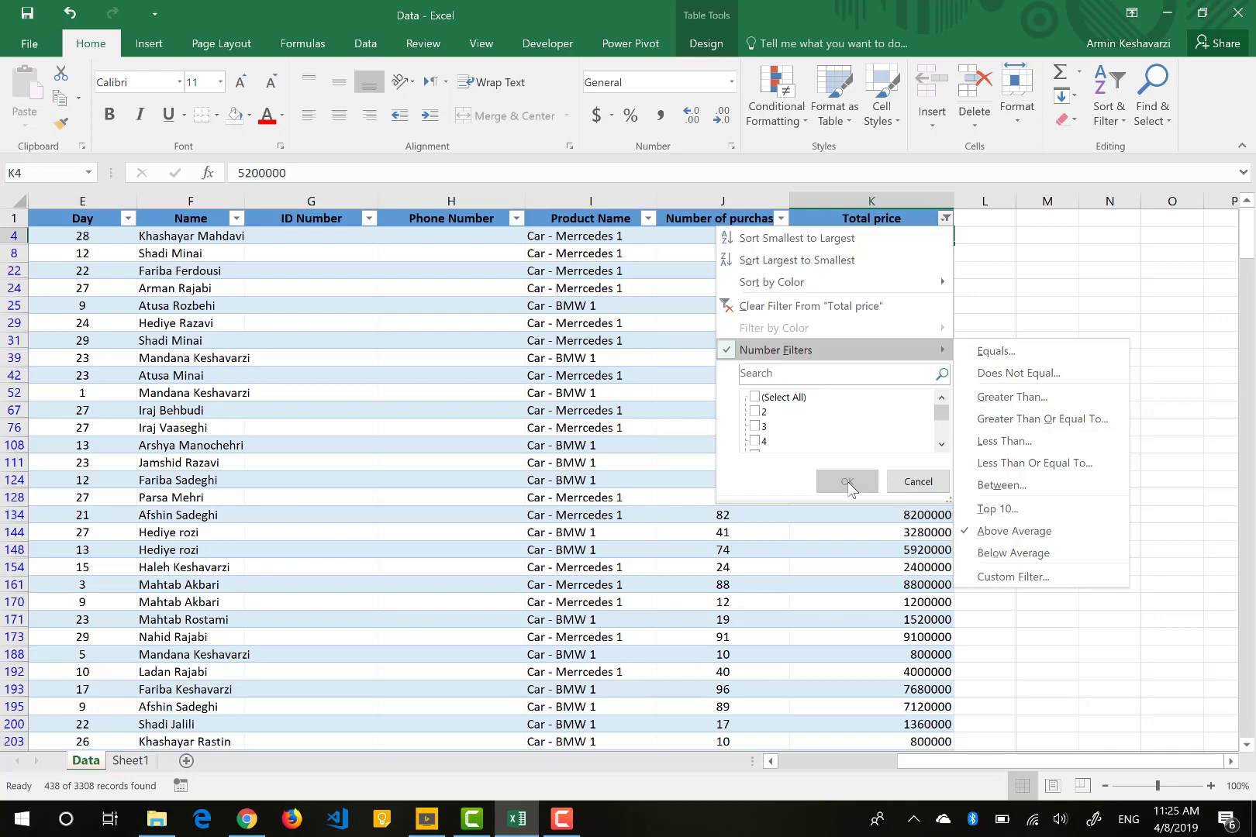
{"action": "left_click", "coordinate": [725, 307]}
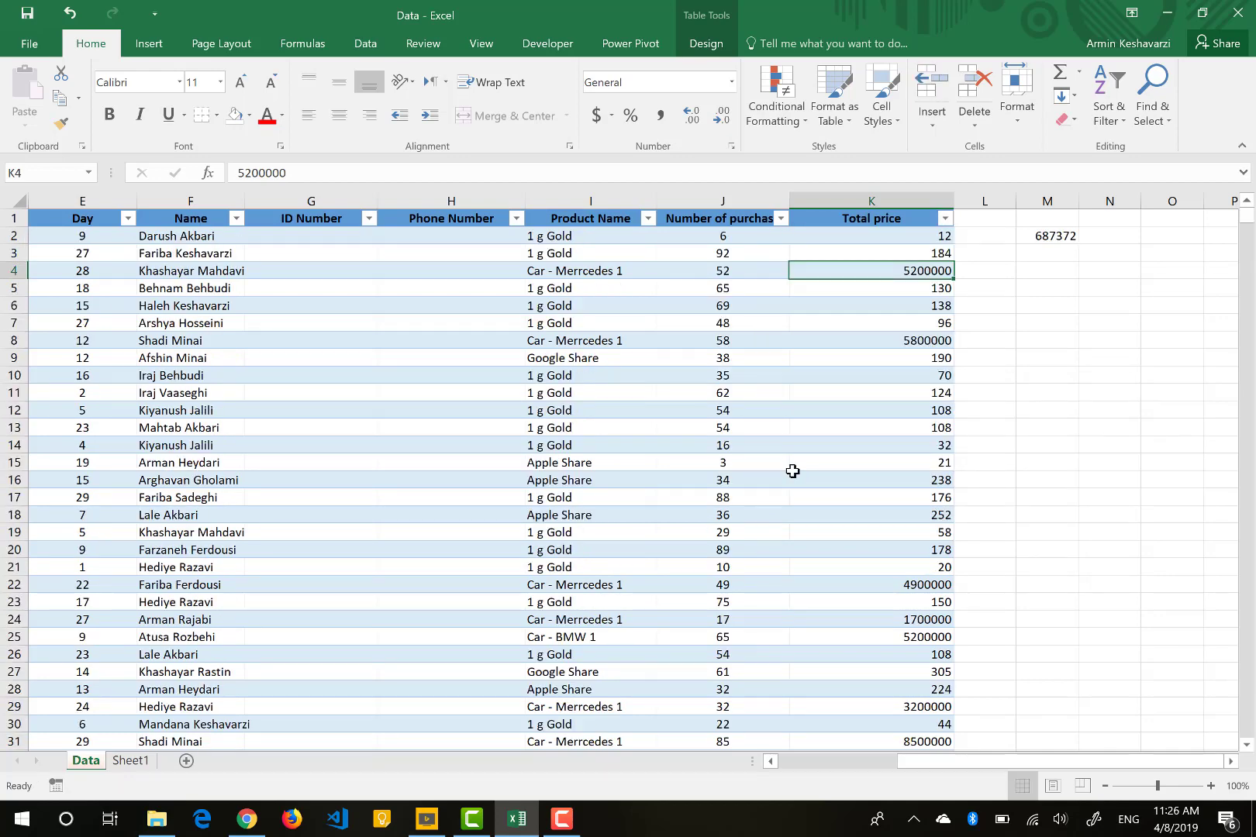
- Inspect the AVERAGE formula for the Total price column in cell M2
{"action": "left_click", "coordinate": [1052, 235]}
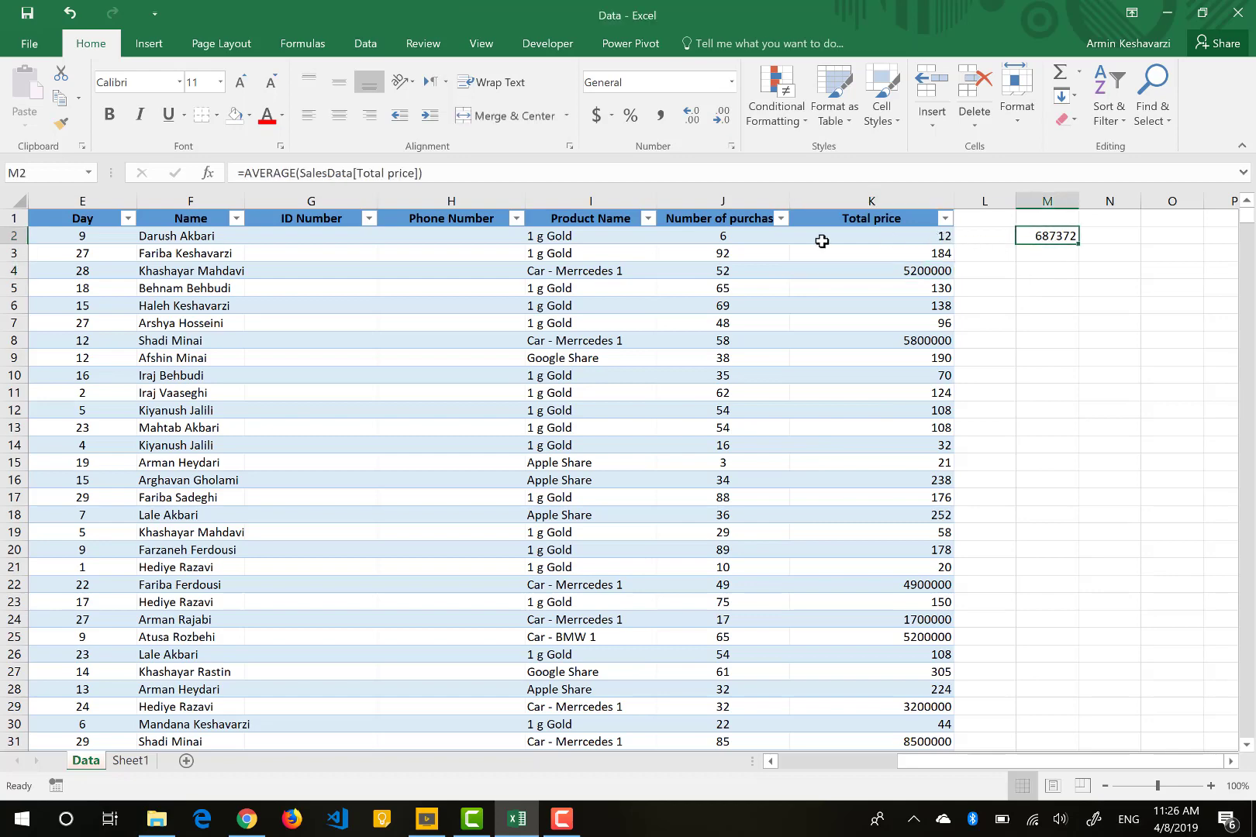
{"action": "left_click", "coordinate": [378, 173]}
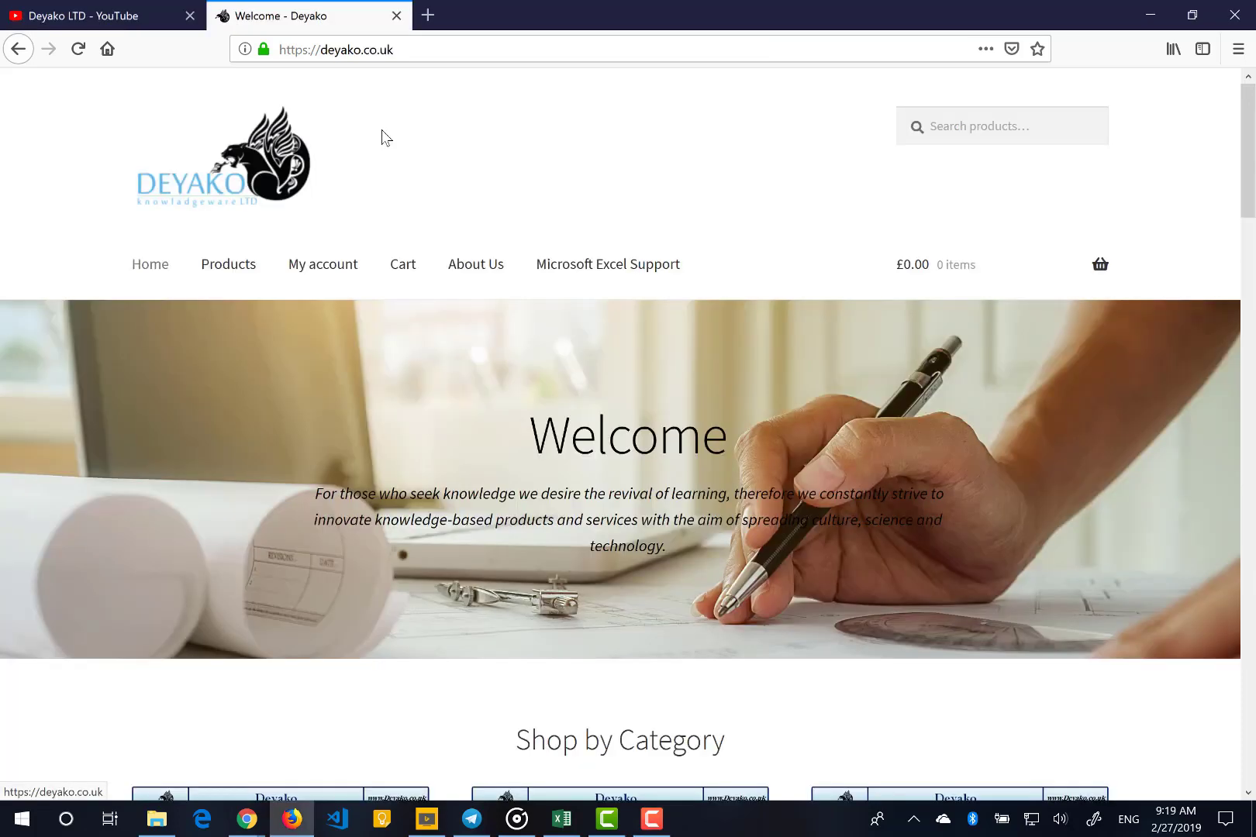
{"action": "scroll", "coordinate": [382, 137], "scroll_direction": "down", "scroll_amount": 15}
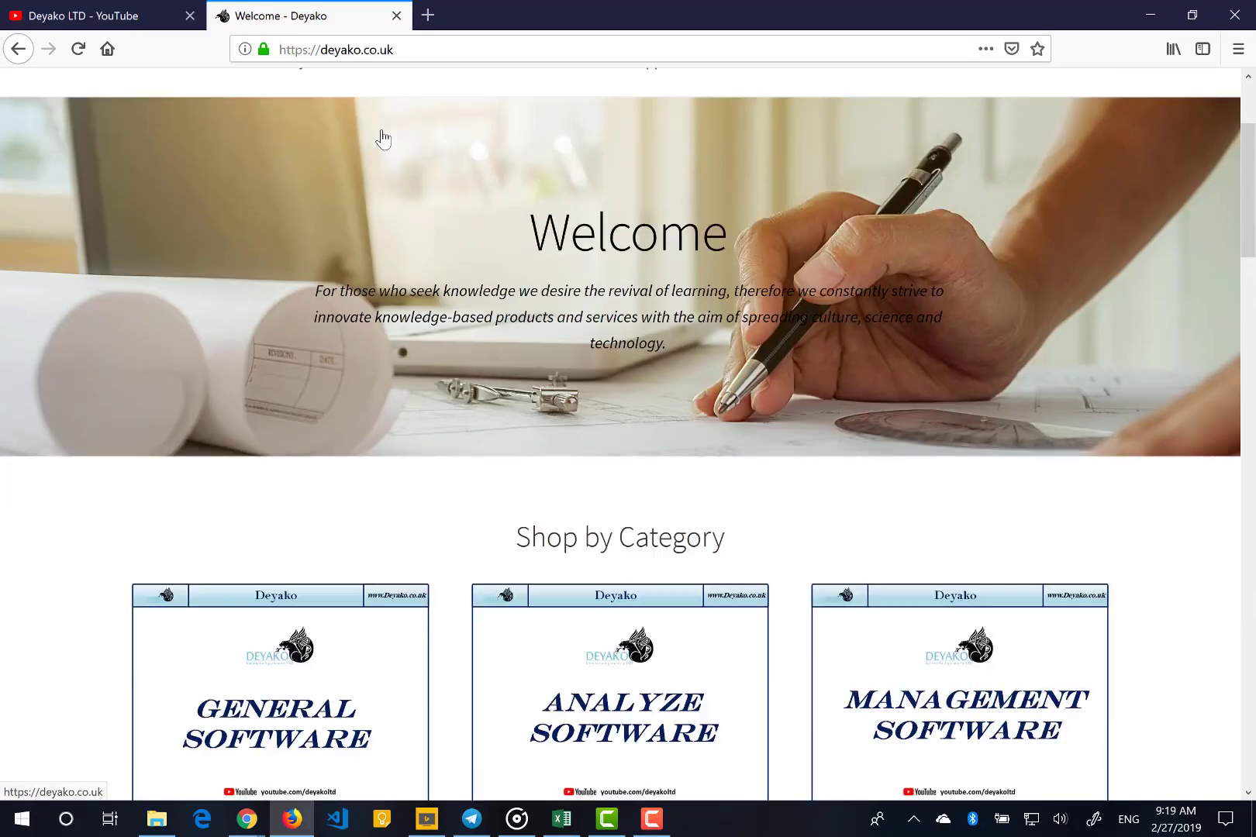